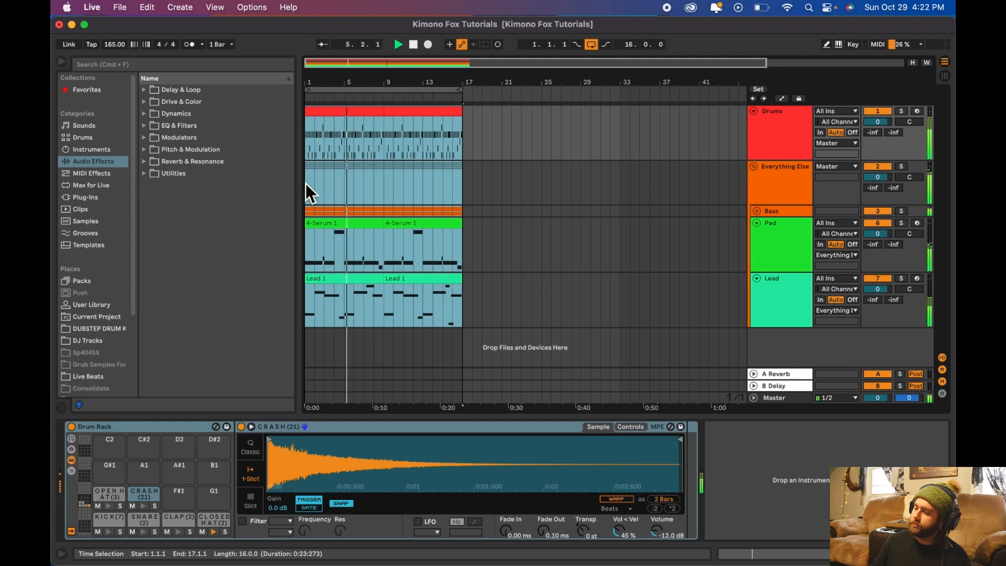
# Expand the Bass group, solo the High Bass track and play it back from the start.
pyautogui.press('space')
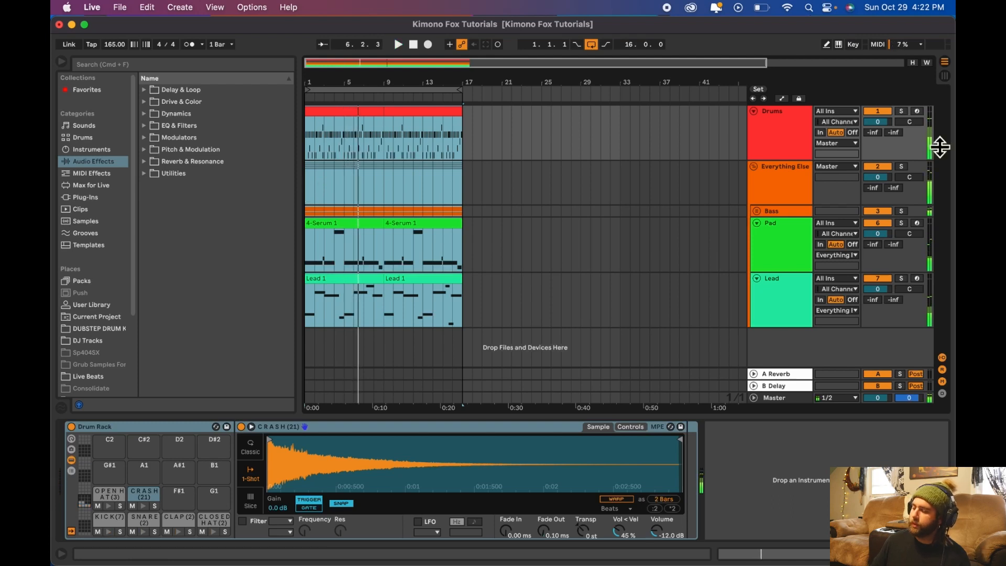
pyautogui.click(756, 211)
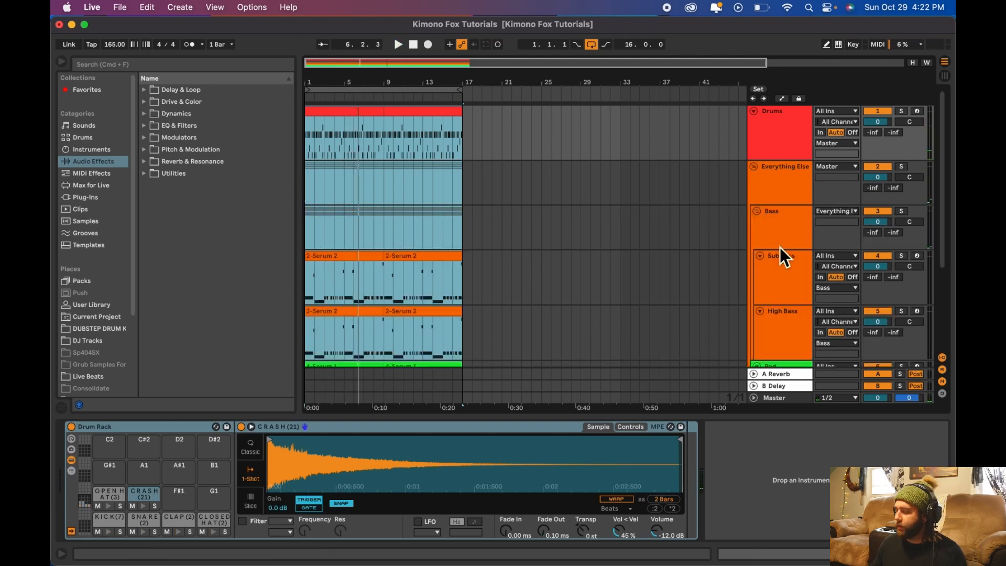
pyautogui.scroll(-3, 779, 246)
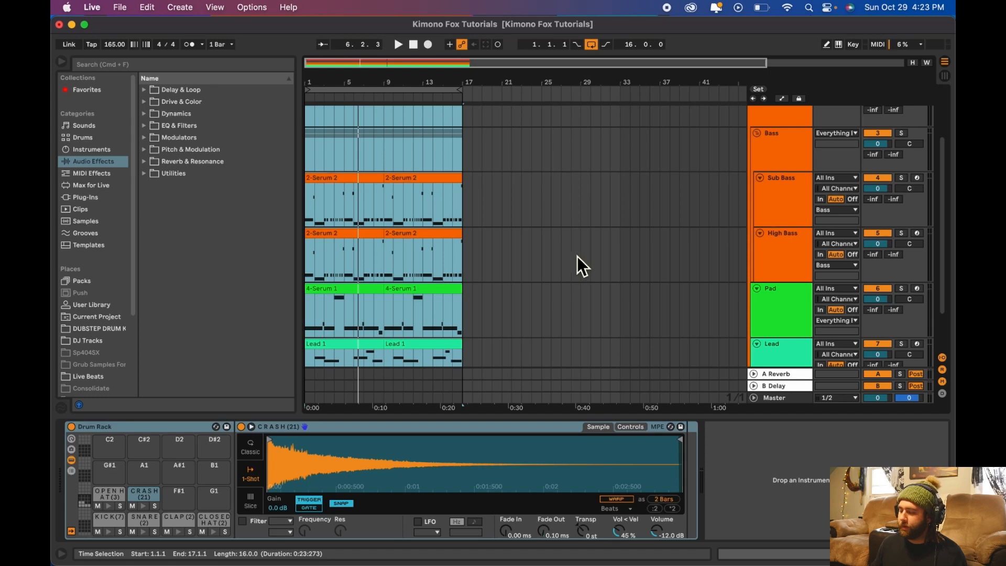
pyautogui.click(779, 256)
pyautogui.click(900, 233)
pyautogui.press('space')
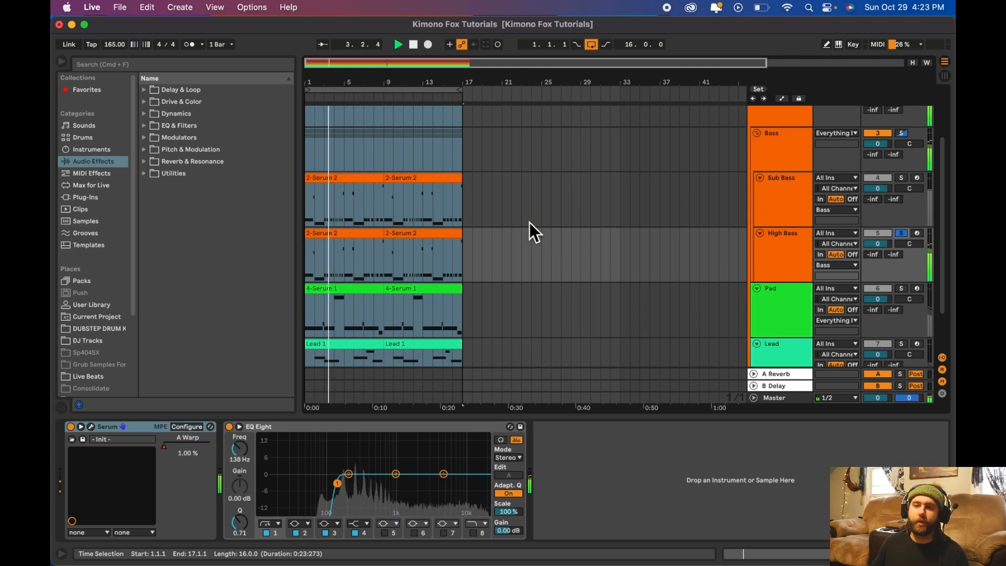
pyautogui.press('space')
# Insert a new audio track directly below the High Bass track.
pyautogui.click(766, 253)
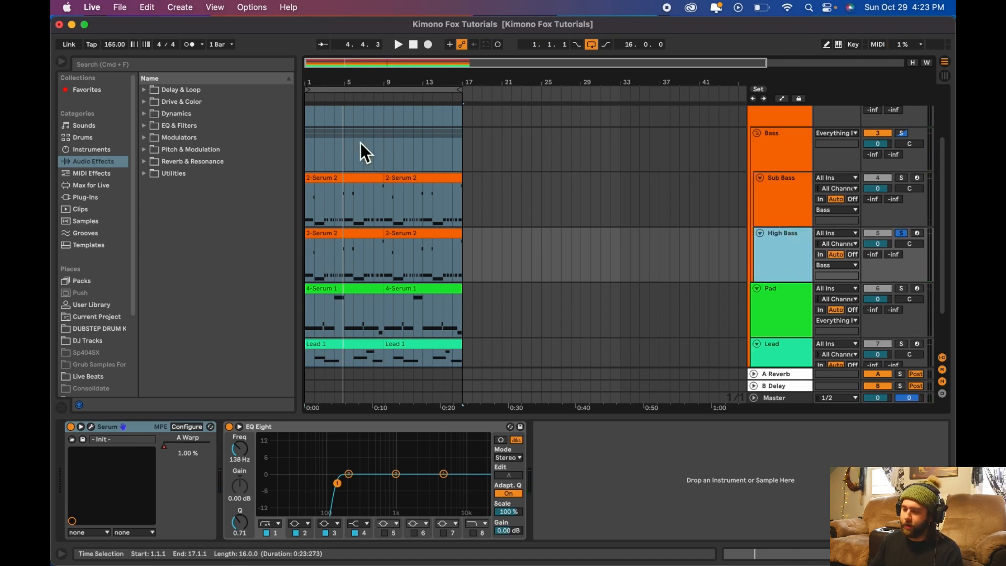
pyautogui.click(177, 8)
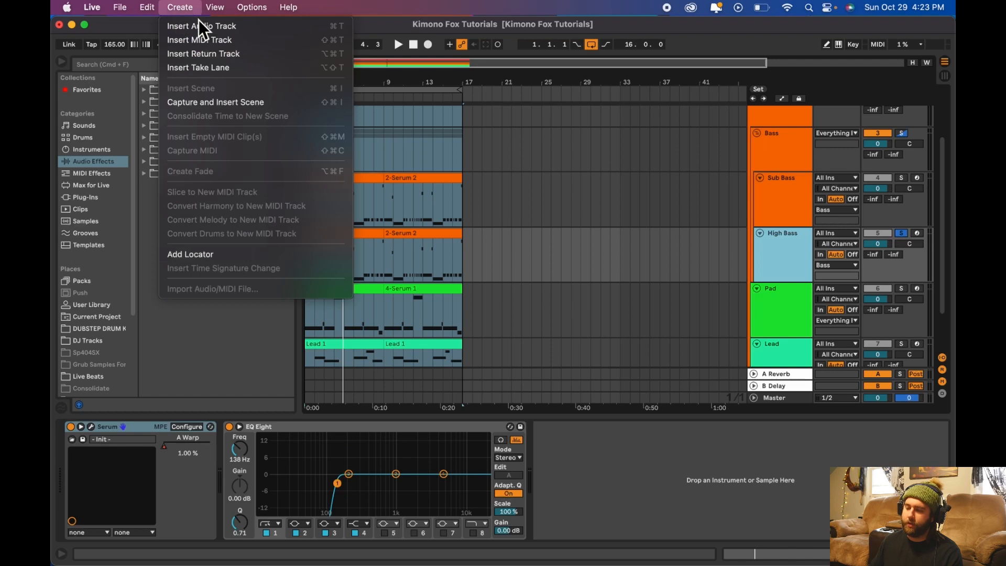
pyautogui.click(780, 258)
pyautogui.press('super+t')
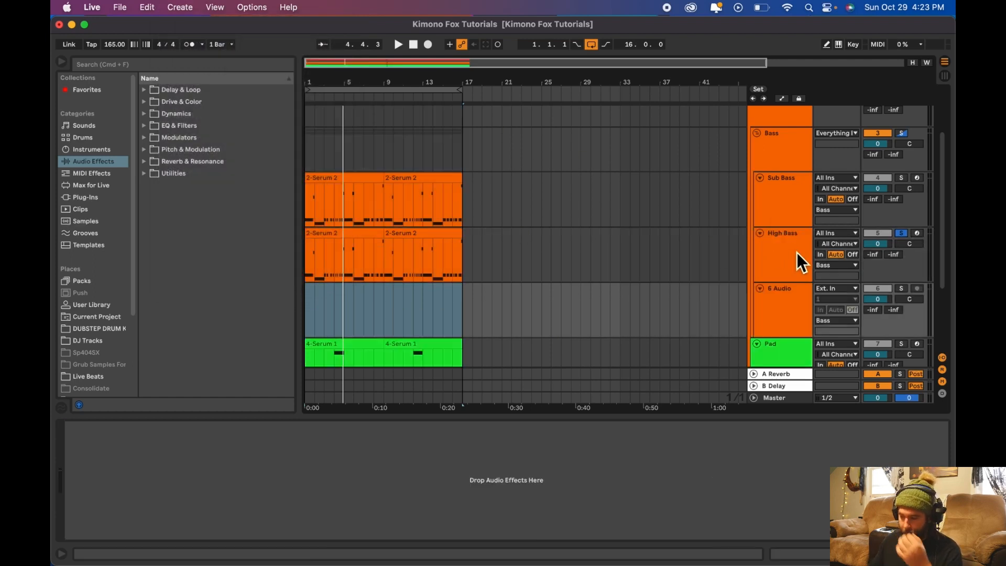
# Group Serum and EQ Eight on the High Bass track into one instrument rack and collapse the rack.
pyautogui.click(797, 255)
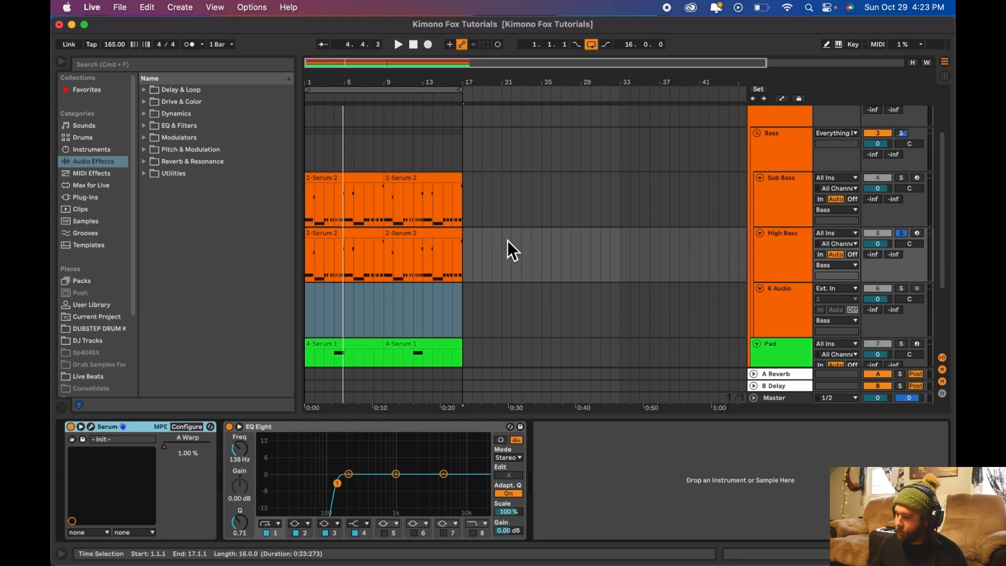
pyautogui.click(774, 253)
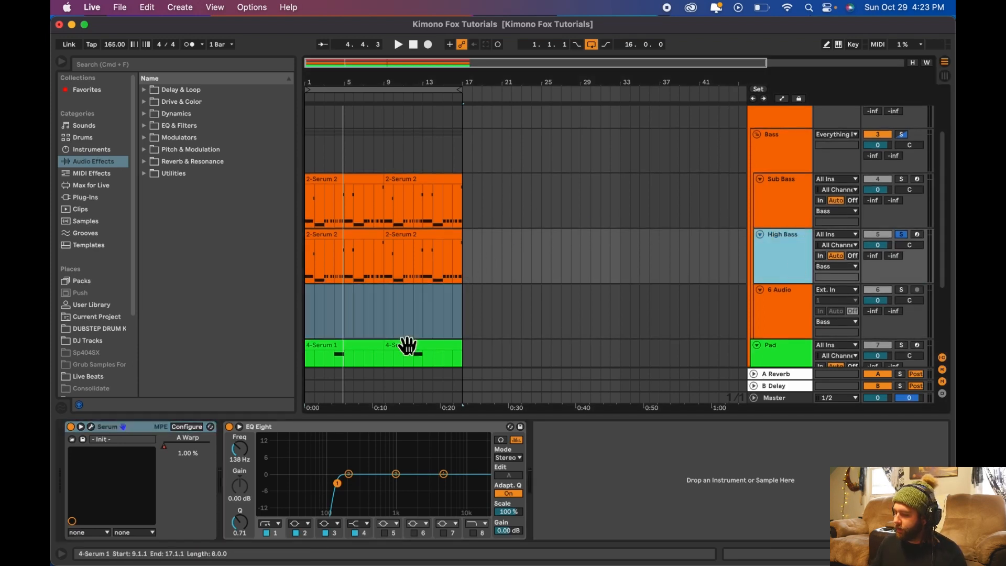
pyautogui.click(153, 427)
pyautogui.click(303, 430)
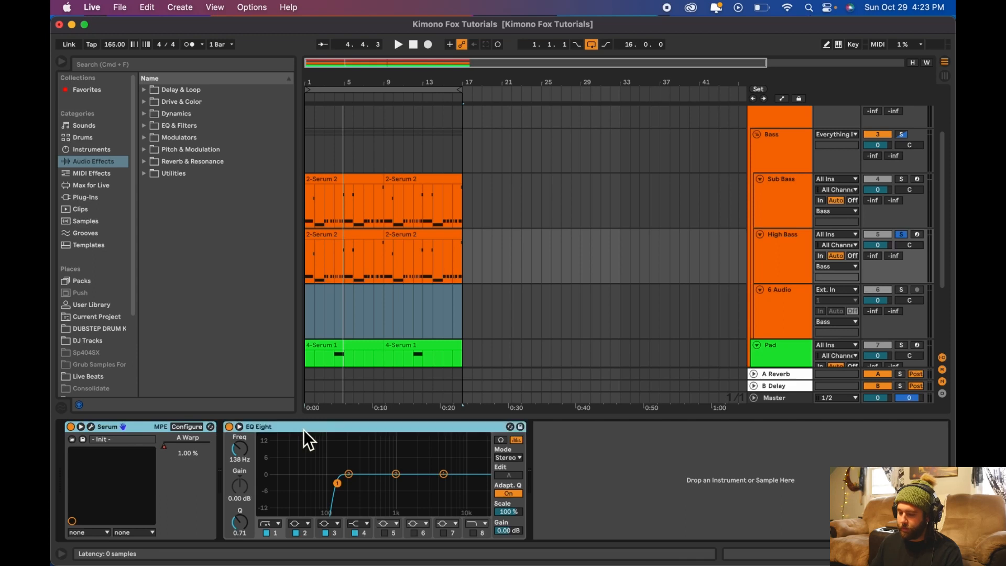
pyautogui.press('super+g')
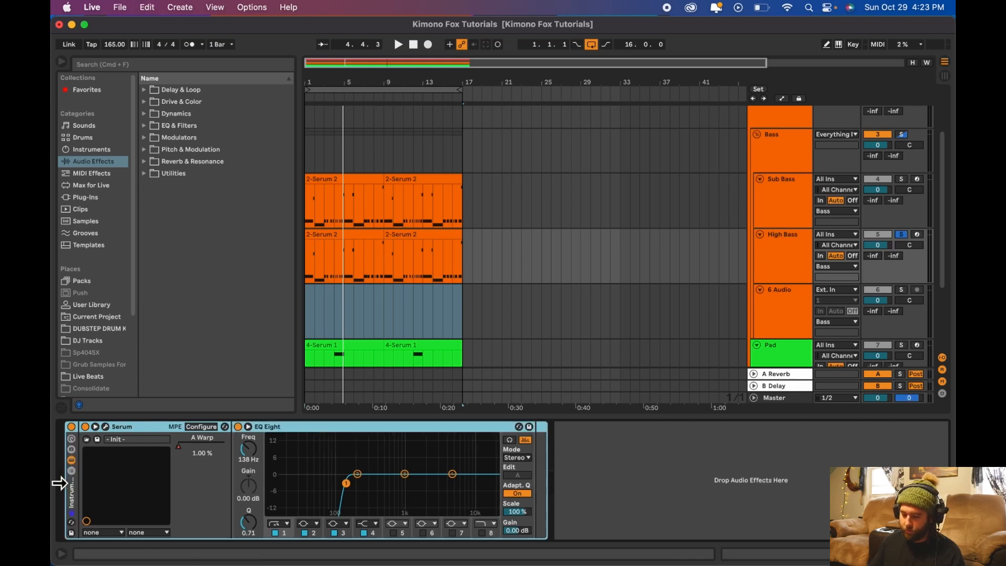
pyautogui.click(71, 485)
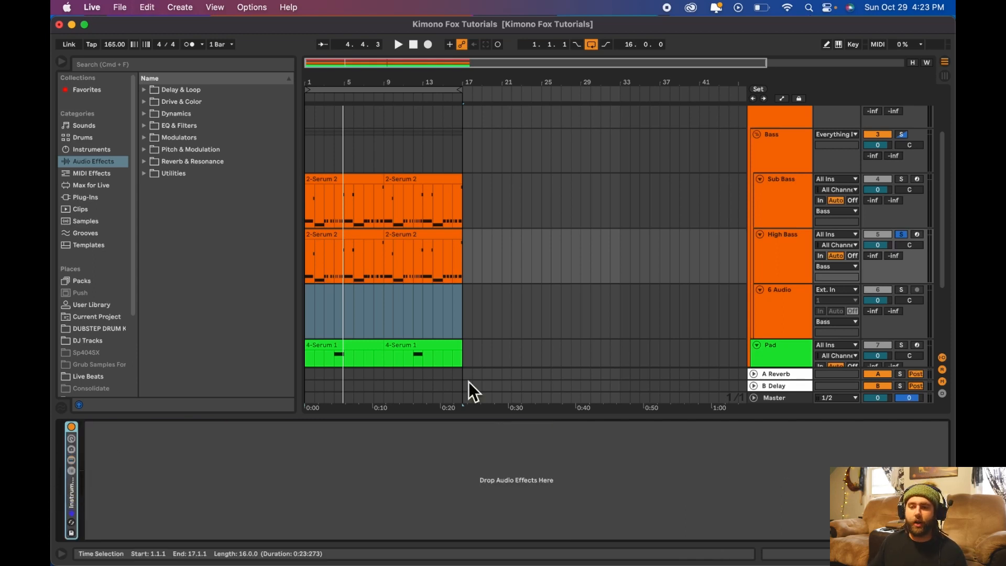
# Load a Saturator from Drive & Color and place it after the instrument rack on the High Bass track.
pyautogui.click(784, 322)
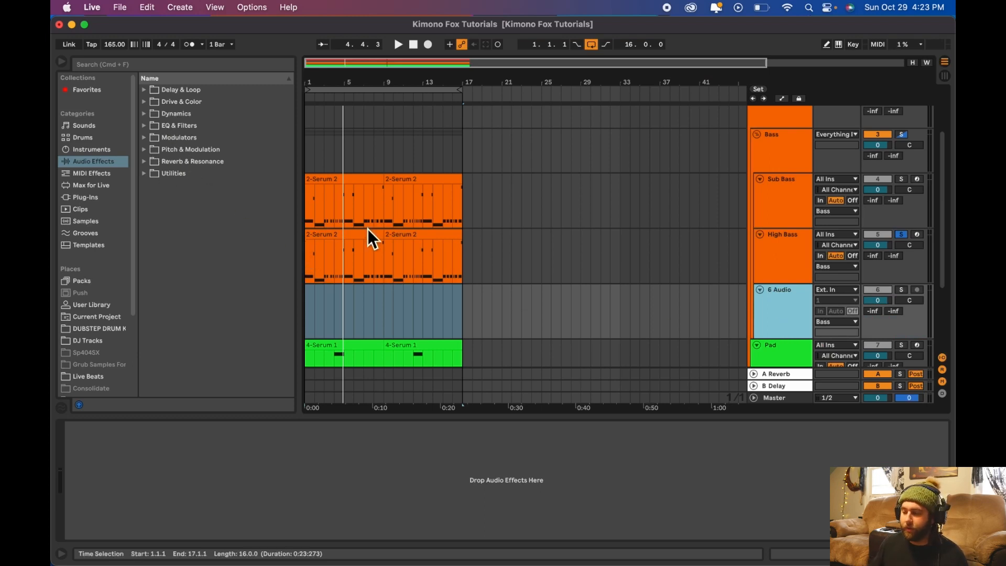
pyautogui.click(144, 102)
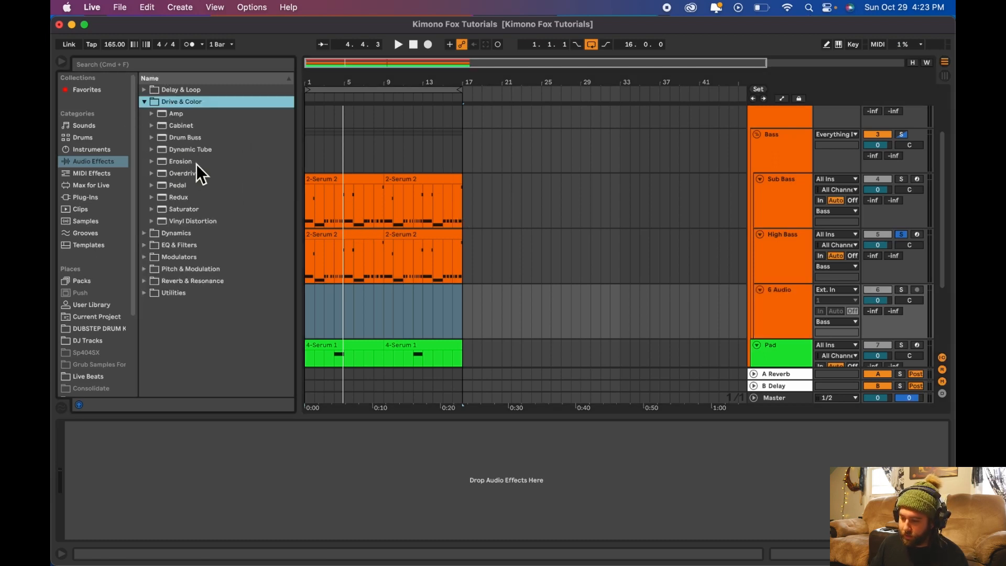
pyautogui.doubleClick(196, 209)
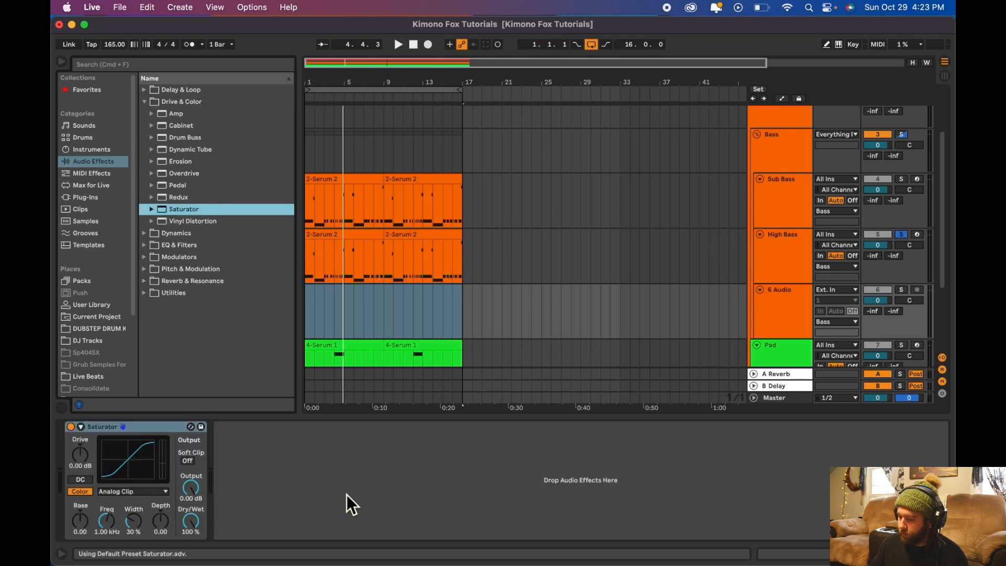
pyautogui.click(148, 428)
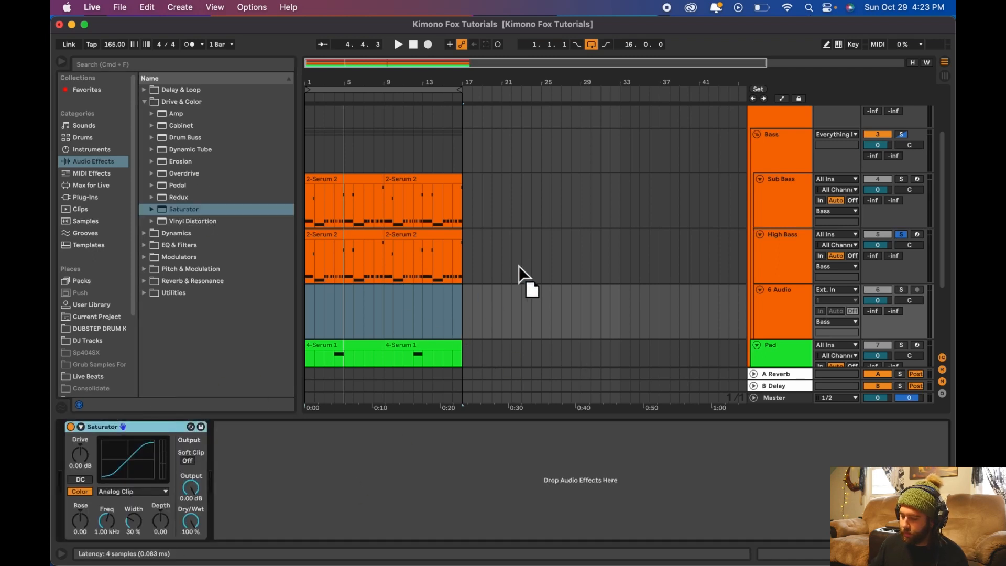
pyautogui.click(554, 260)
pyautogui.click(783, 251)
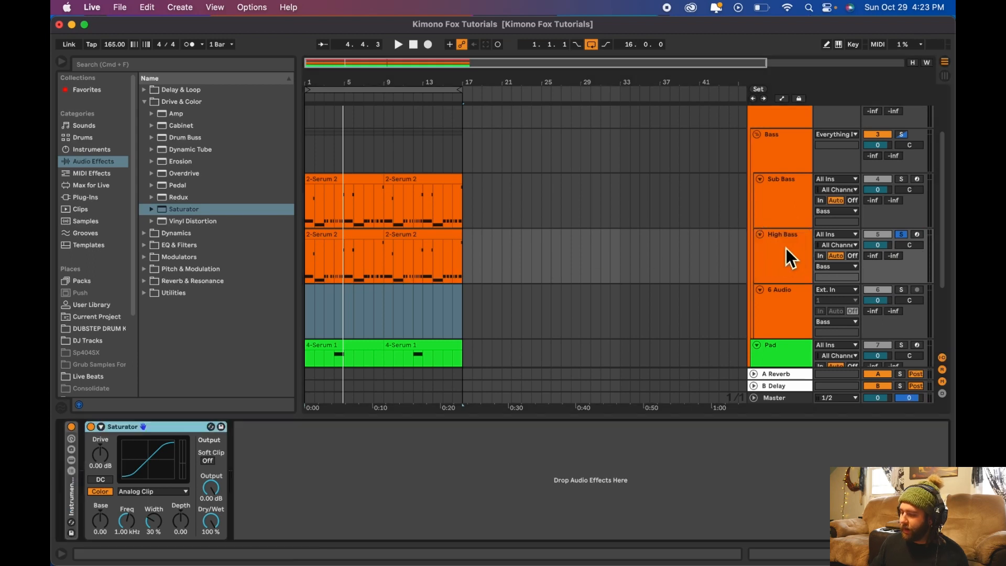
# During playback, set the Saturator's Drive to 17.7 dB and Output to -7.43 dB, and turn on Soft Clip.
pyautogui.press('space')
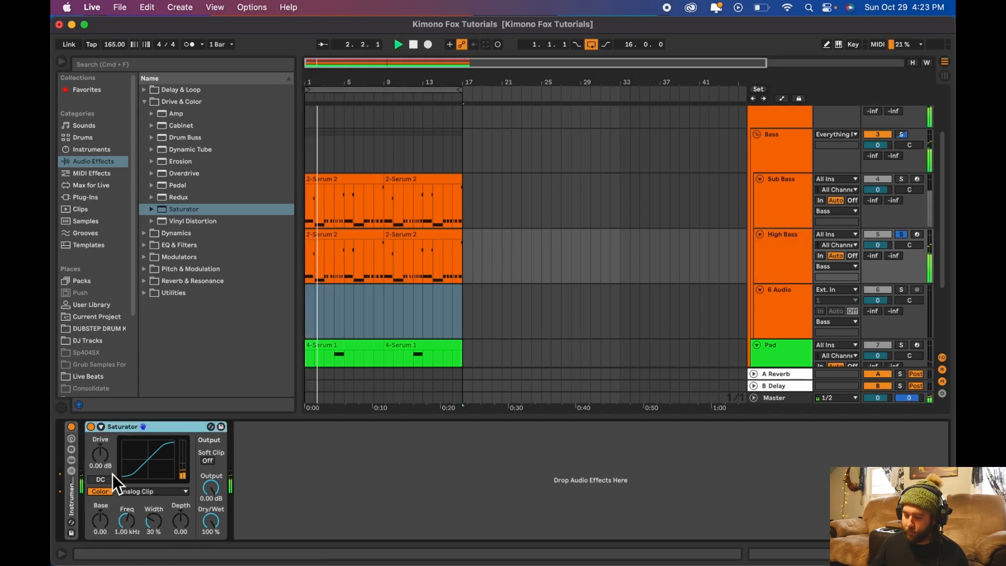
pyautogui.moveTo(100, 453); pyautogui.dragTo(100, 419)
pyautogui.moveTo(211, 487); pyautogui.dragTo(212, 502)
pyautogui.click(208, 460)
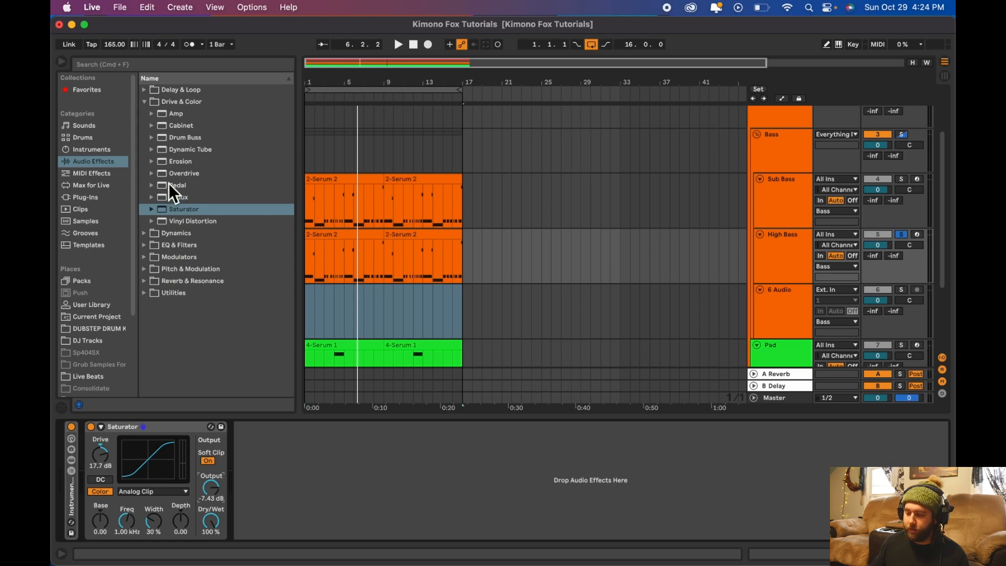
# Add Erosion after the Saturator and, during playback, set it to 550 Hz with an amount of 77.4.
pyautogui.click(152, 160)
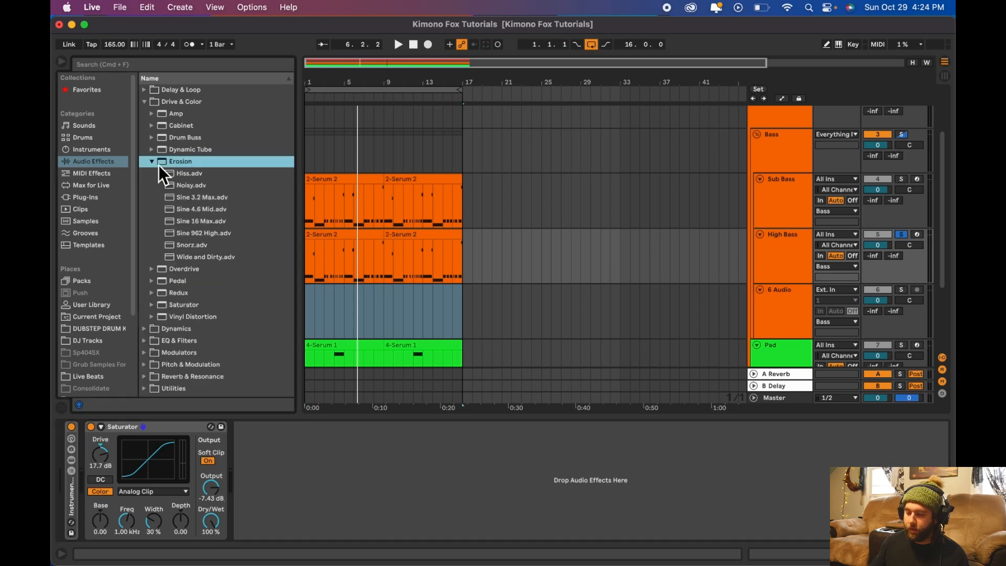
pyautogui.doubleClick(207, 164)
pyautogui.press('space')
pyautogui.moveTo(310, 486); pyautogui.dragTo(254, 460)
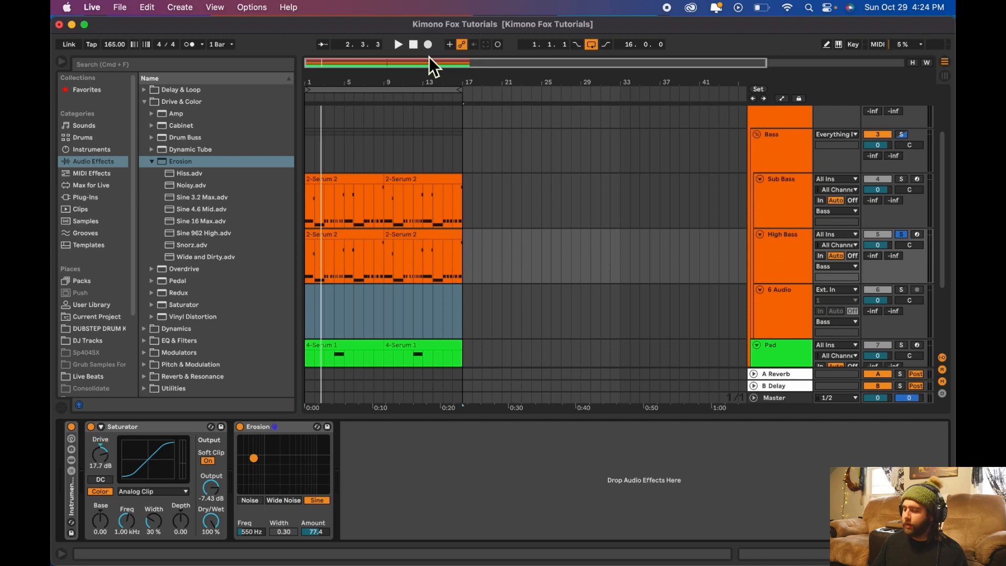
# Record automation of Erosion's frequency and amount across the 16-bar loop and show the automation lanes.
pyautogui.click(467, 47)
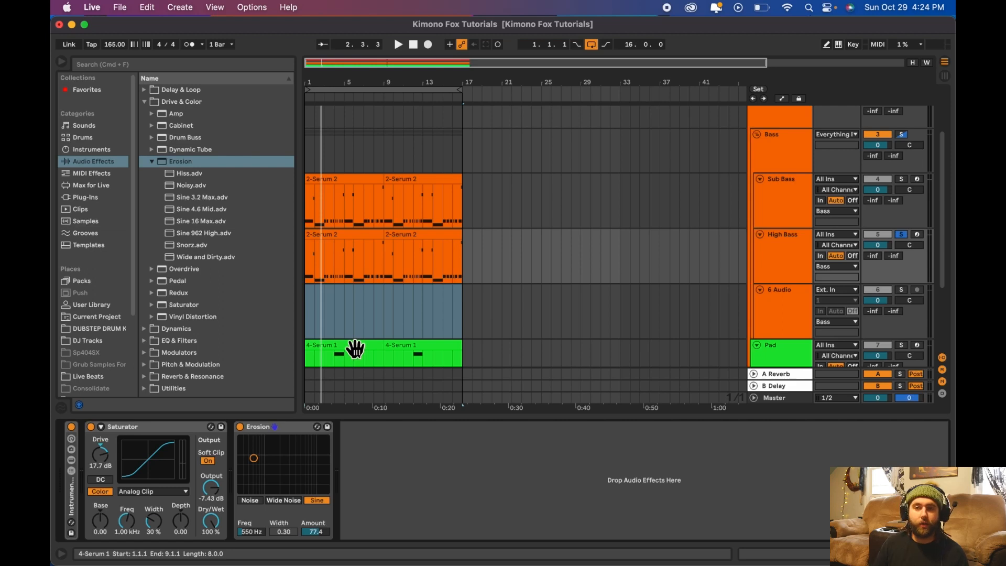
pyautogui.click(428, 44)
pyautogui.moveTo(253, 458)
pyautogui.mouseDown()
pyautogui.moveTo(257, 490)
pyautogui.moveTo(254, 452)
pyautogui.moveTo(290, 450)
pyautogui.moveTo(304, 465)
pyautogui.moveTo(271, 447)
pyautogui.moveTo(299, 451)
pyautogui.moveTo(270, 473)
pyautogui.moveTo(252, 460)
pyautogui.moveTo(302, 439)
pyautogui.moveTo(317, 445)
pyautogui.moveTo(304, 463)
pyautogui.moveTo(244, 447)
pyautogui.moveTo(291, 463)
pyautogui.moveTo(294, 445)
pyautogui.moveTo(255, 441)
pyautogui.moveTo(278, 438)
pyautogui.moveTo(257, 453)
pyautogui.moveTo(286, 440)
pyautogui.moveTo(241, 452)
pyautogui.moveTo(252, 439)
pyautogui.moveTo(298, 444)
pyautogui.moveTo(281, 466)
pyautogui.moveTo(256, 469)
pyautogui.moveTo(264, 454)
pyautogui.moveTo(241, 448)
pyautogui.moveTo(253, 457)
pyautogui.mouseUp()
pyautogui.press('space')
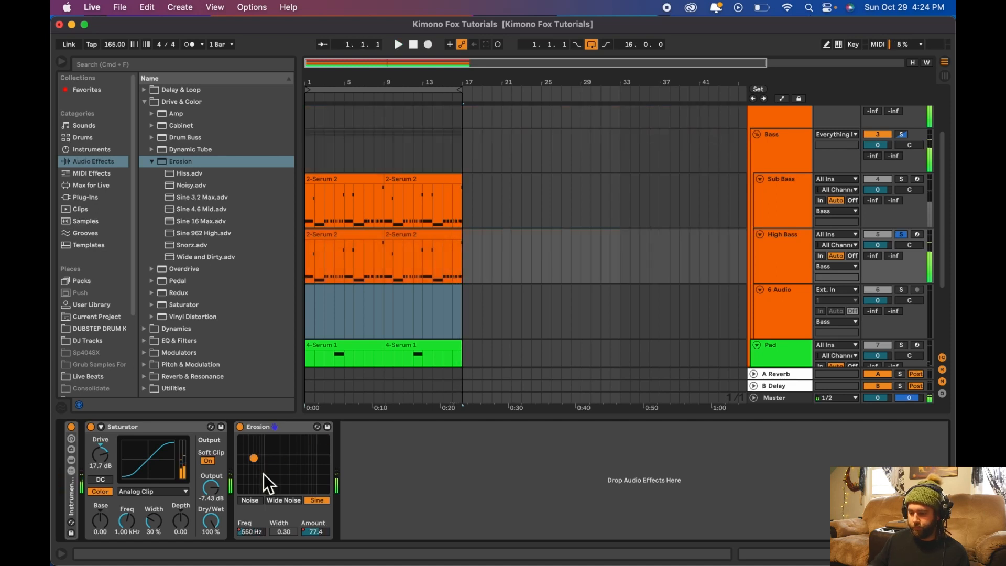
pyautogui.press('a')
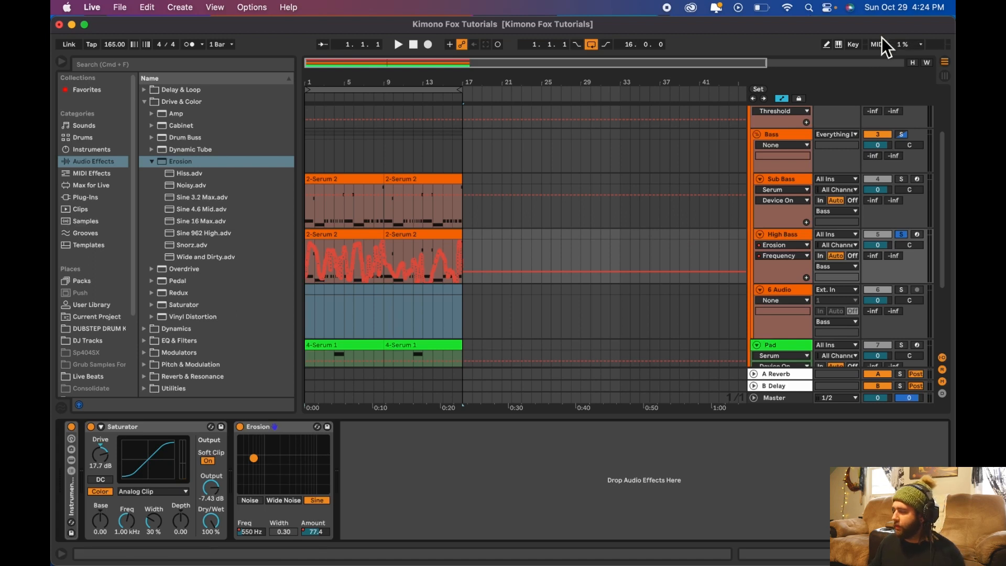
pyautogui.click(841, 43)
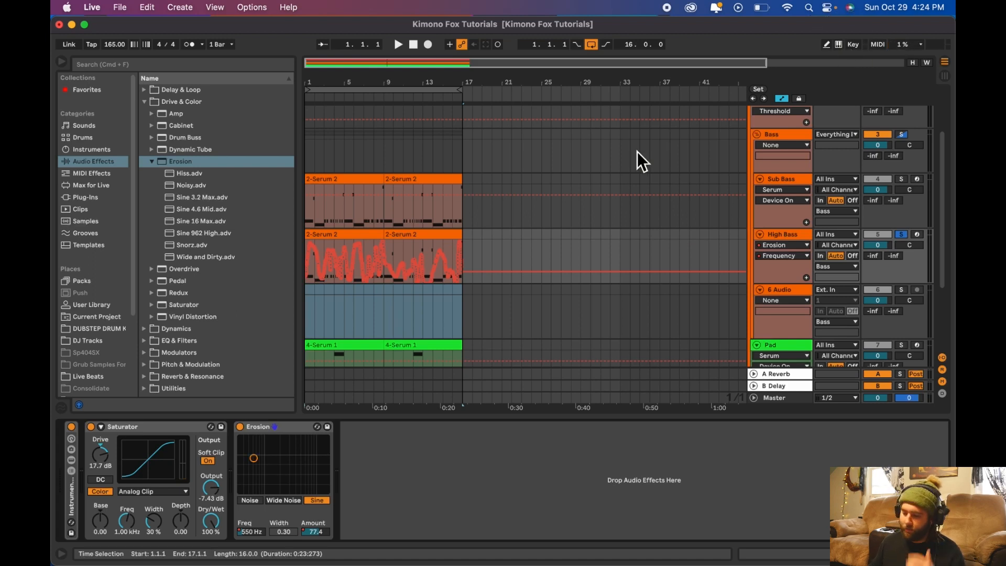
# Add Phaser-Flanger from Pitch & Modulation after Erosion on the High Bass track.
pyautogui.scroll(1, 400, 265)
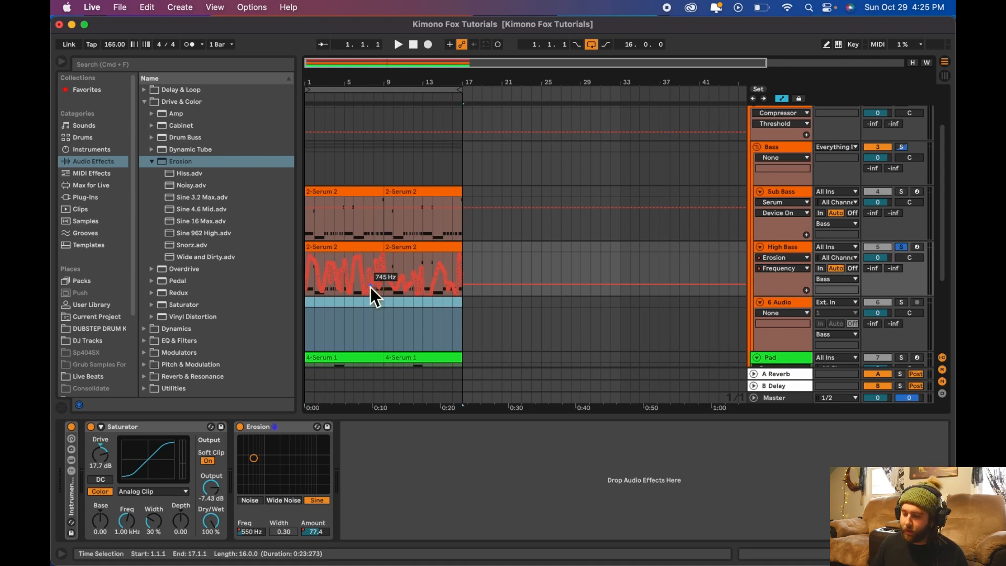
pyautogui.click(147, 103)
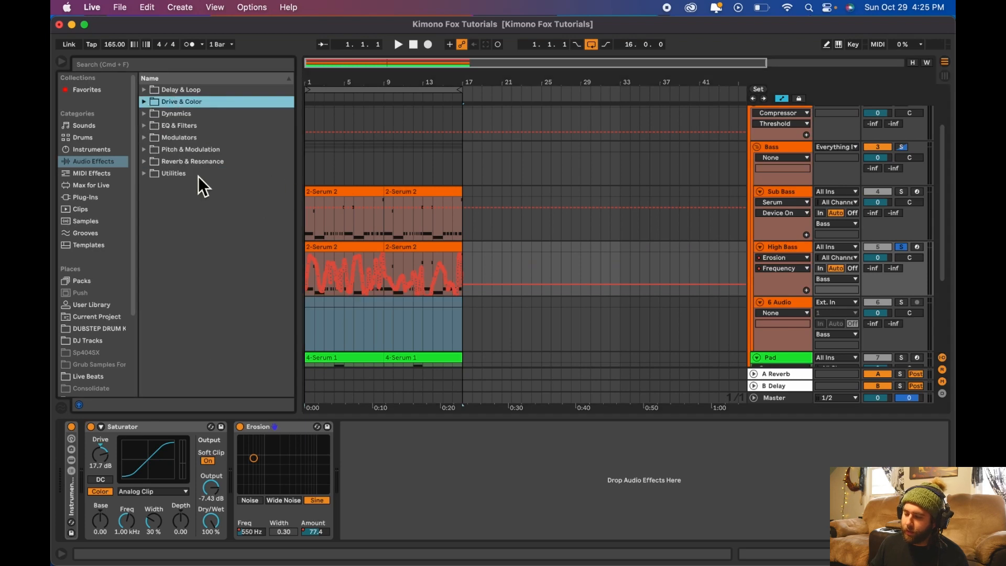
pyautogui.click(146, 151)
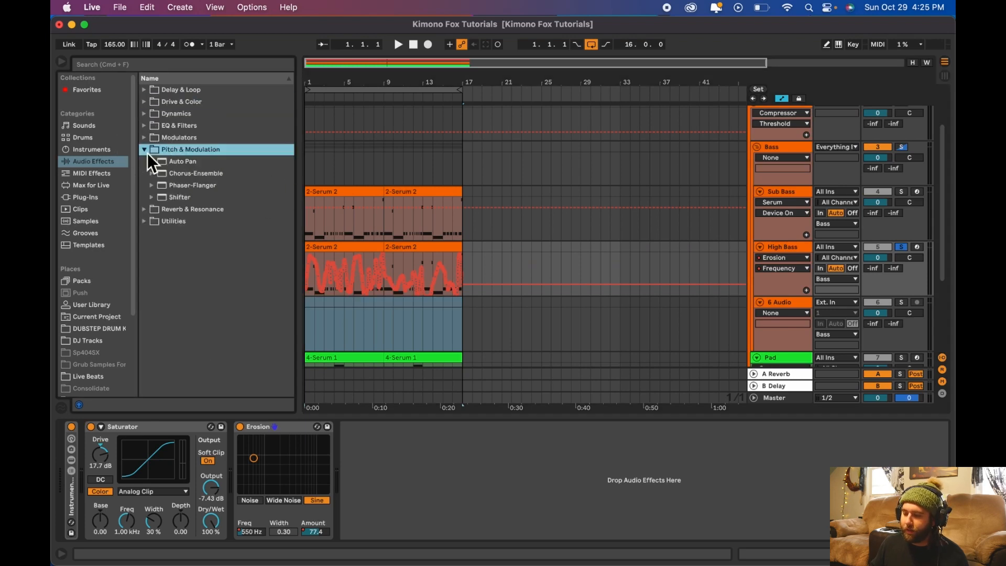
pyautogui.click(204, 187)
pyautogui.moveTo(205, 187); pyautogui.dragTo(423, 485)
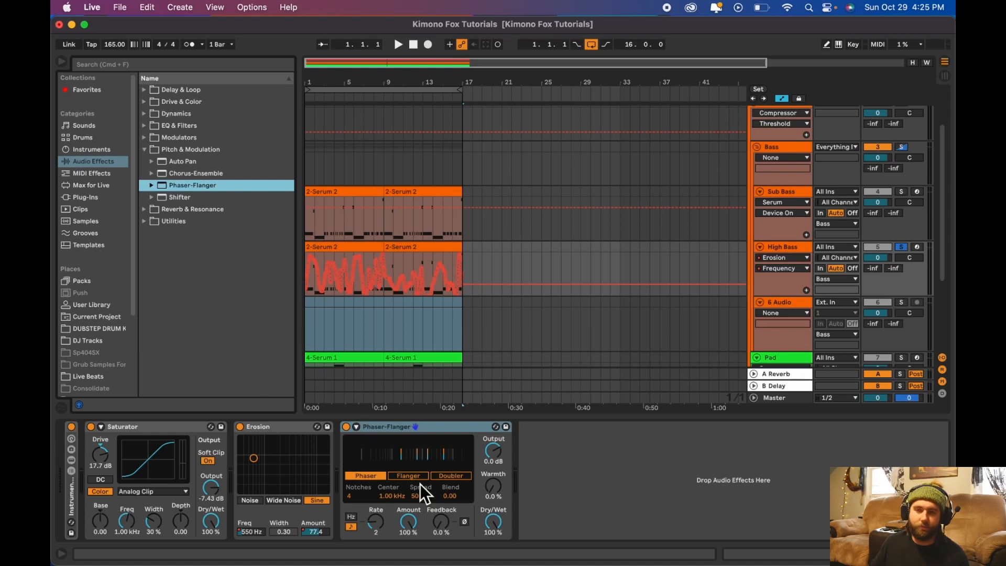
# During playback, set the Phaser-Flanger's Feedback to 66% and its synced Rate to 1.
pyautogui.press('space')
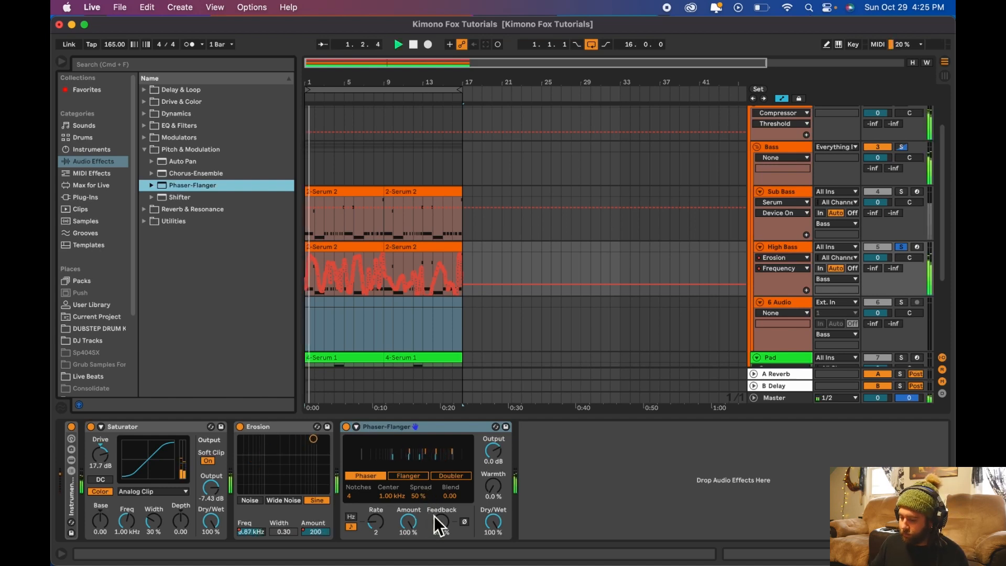
pyautogui.click(433, 515)
pyautogui.moveTo(434, 515); pyautogui.dragTo(433, 487)
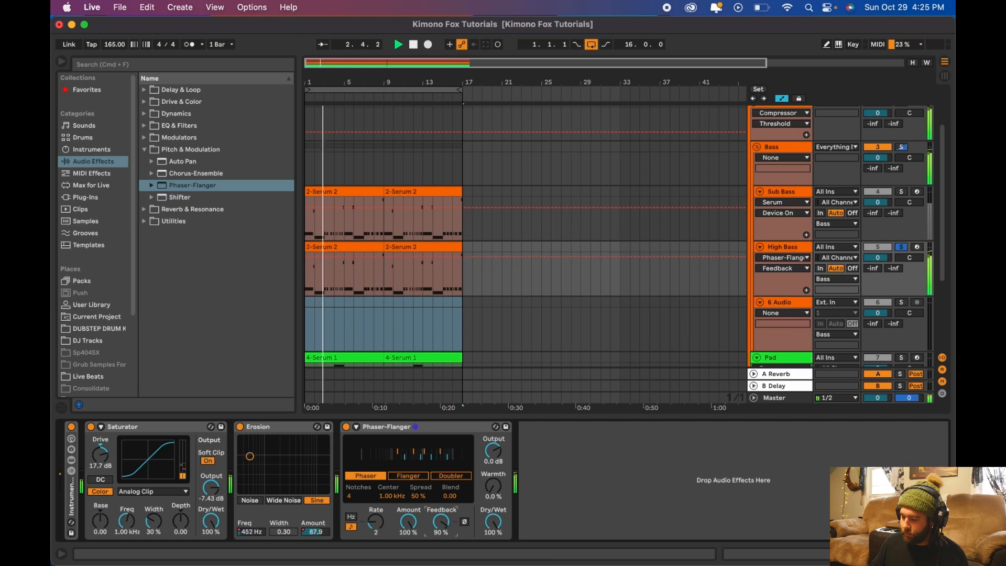
pyautogui.moveTo(384, 514)
pyautogui.mouseDown()
pyautogui.moveTo(384, 492)
pyautogui.moveTo(384, 526)
pyautogui.mouseUp()
pyautogui.press('space')
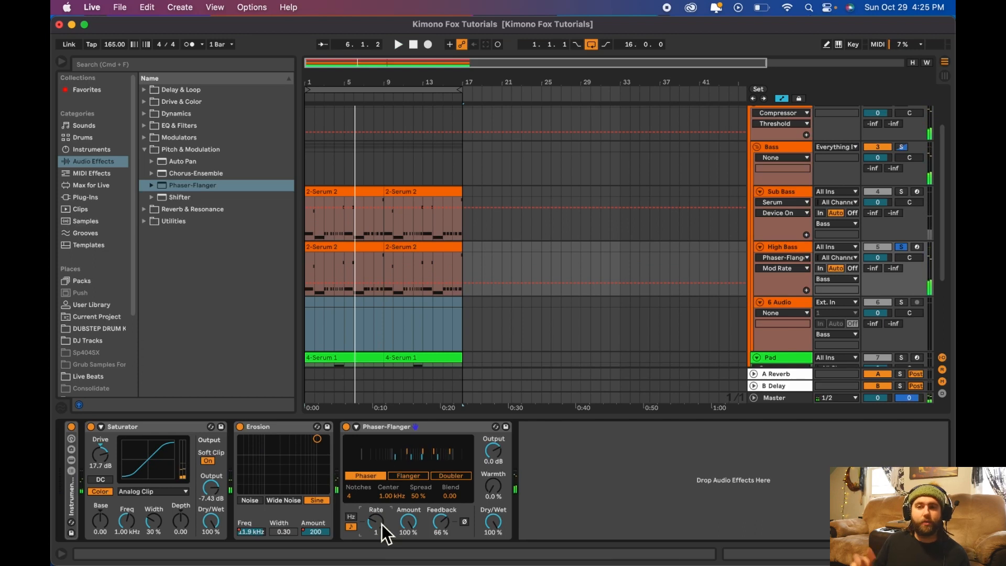
# Record automation of the Phaser-Flanger's Rate across the 16-bar loop and select the device.
pyautogui.click(430, 44)
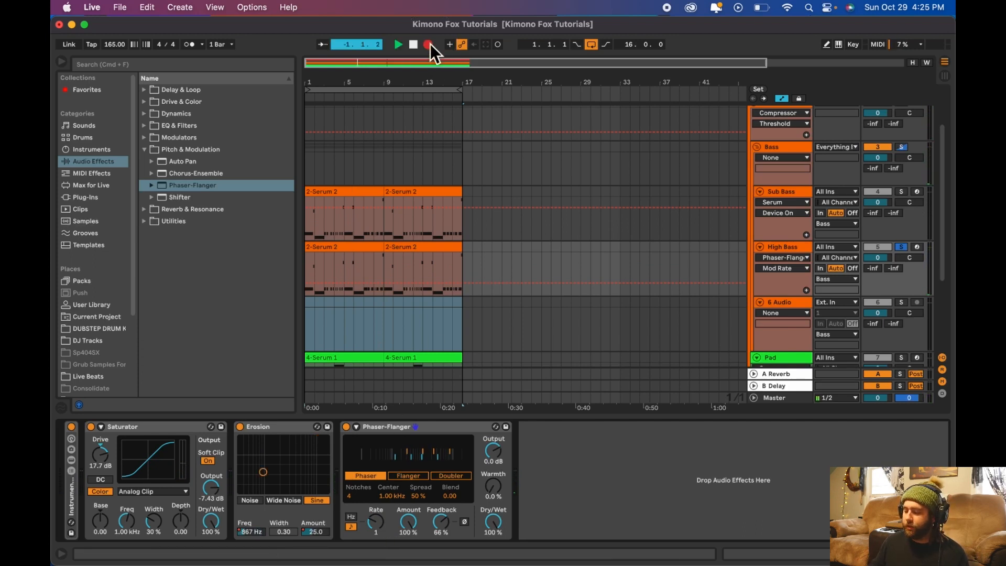
pyautogui.moveTo(381, 523)
pyautogui.mouseDown()
pyautogui.moveTo(381, 549)
pyautogui.moveTo(381, 524)
pyautogui.mouseUp()
pyautogui.press('space')
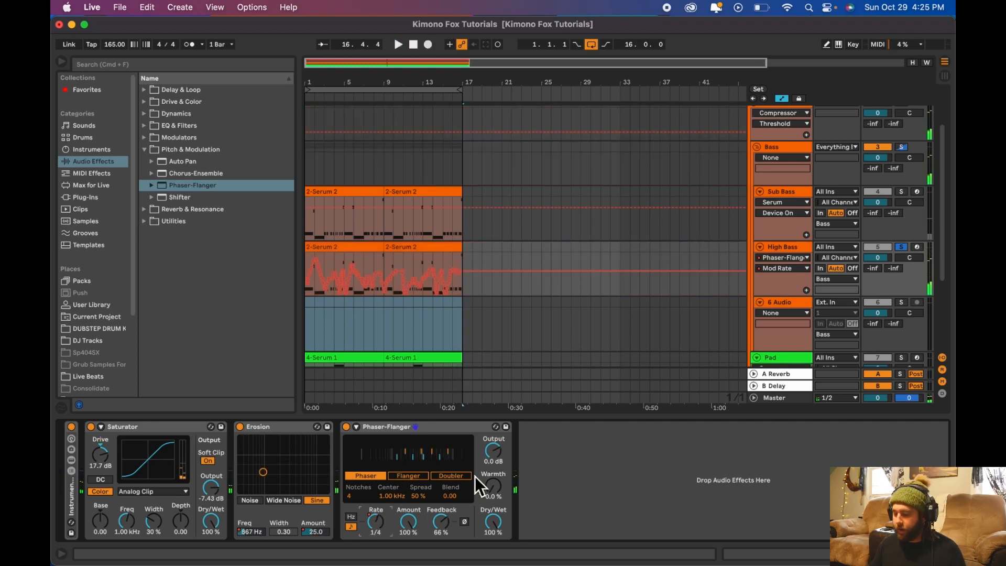
pyautogui.click(390, 431)
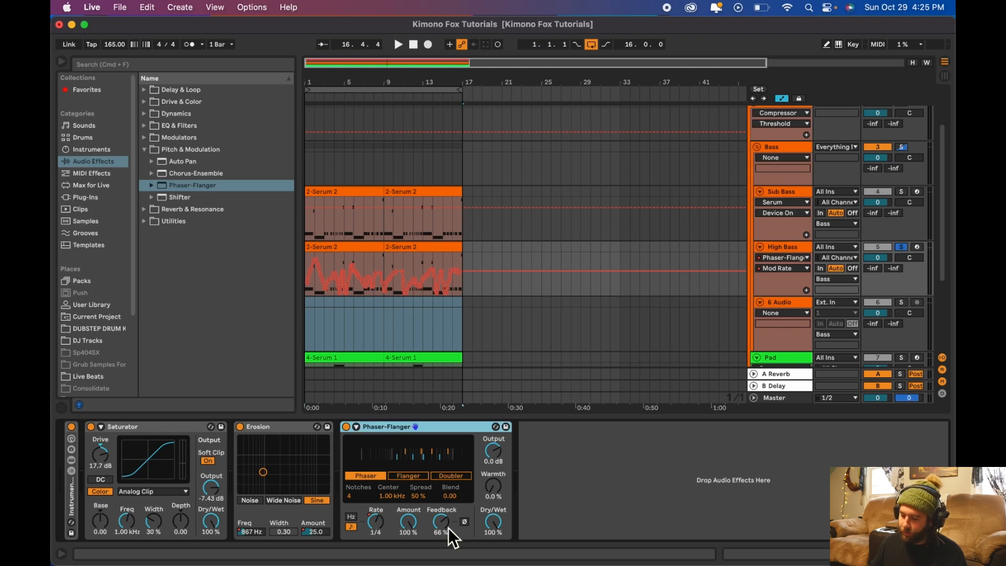
# Record automation of the Phaser-Flanger's Feedback on the High Bass track across the 16-bar loop.
pyautogui.click(425, 44)
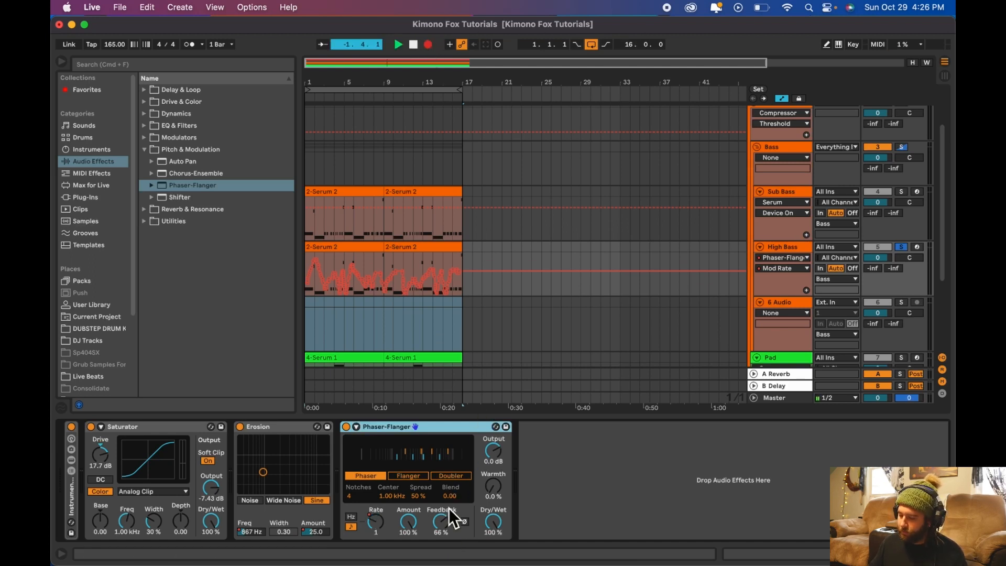
pyautogui.click(441, 520)
pyautogui.moveTo(441, 520)
pyautogui.mouseDown()
pyautogui.moveTo(440, 544)
pyautogui.moveTo(441, 513)
pyautogui.moveTo(440, 544)
pyautogui.moveTo(440, 526)
pyautogui.mouseUp()
pyautogui.moveTo(444, 523)
pyautogui.mouseDown()
pyautogui.moveTo(444, 555)
pyautogui.moveTo(447, 524)
pyautogui.mouseUp()
pyautogui.press('space')
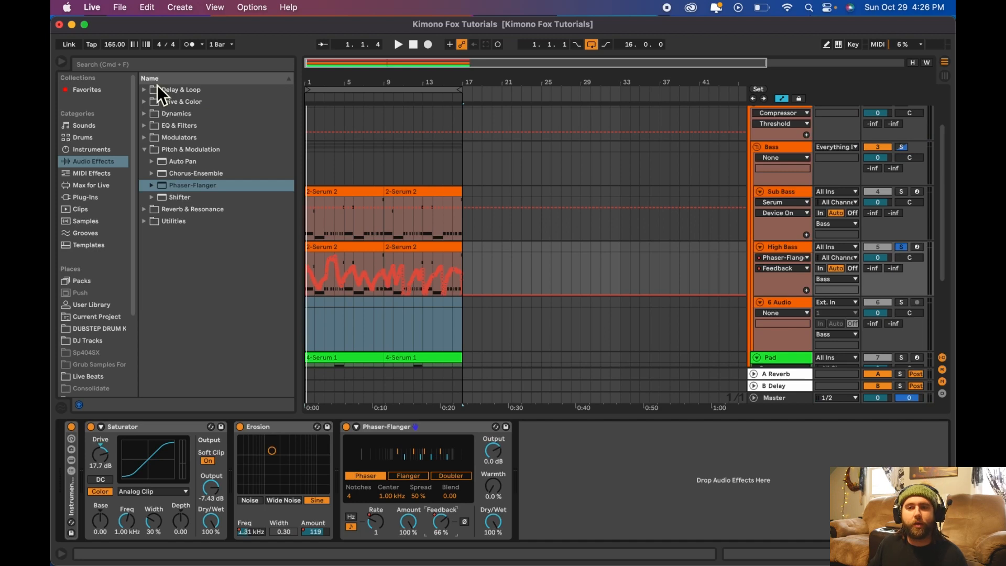
# Add Auto Filter from EQ & Filters after the Phaser-Flanger on the High Bass track.
pyautogui.click(150, 150)
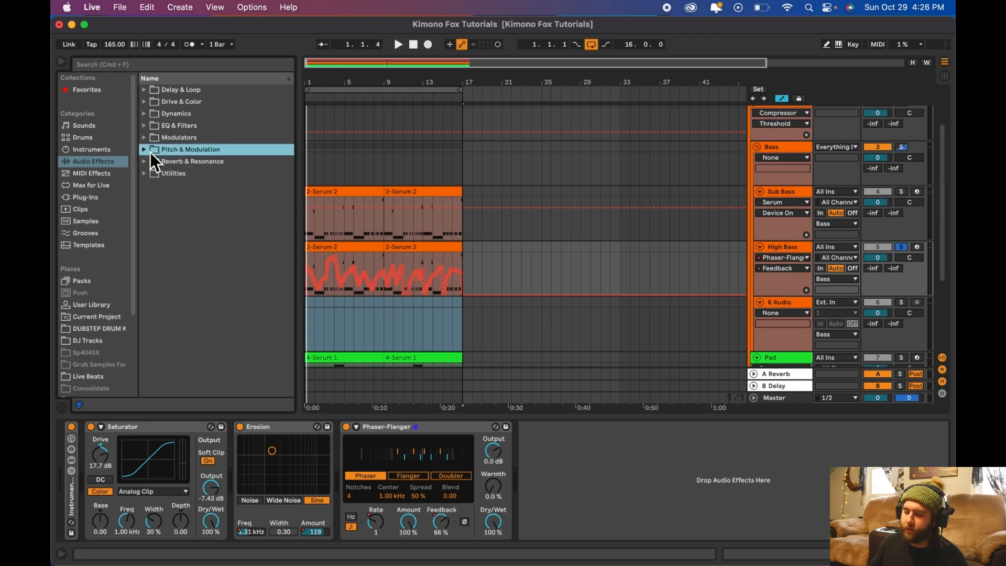
pyautogui.click(144, 126)
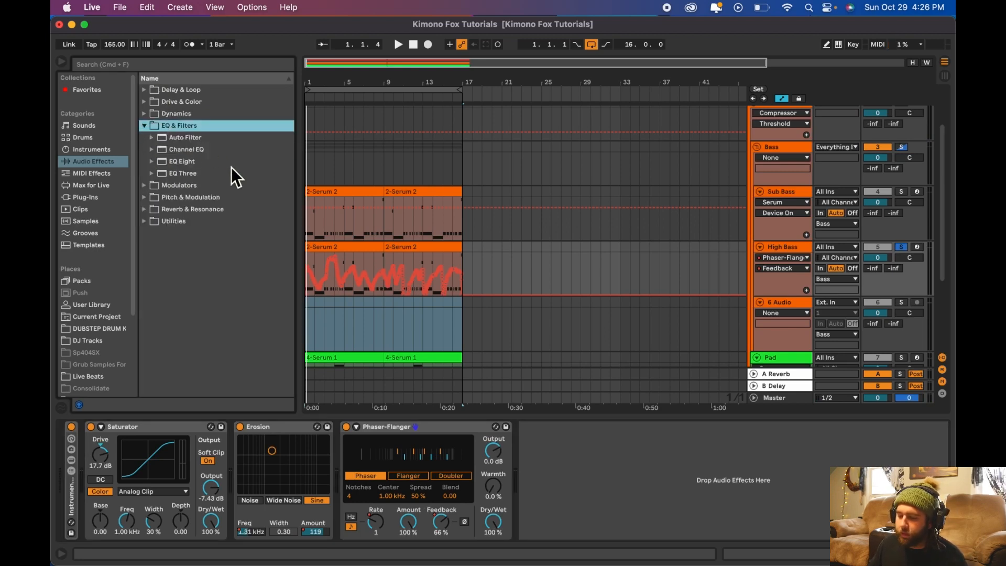
pyautogui.doubleClick(194, 138)
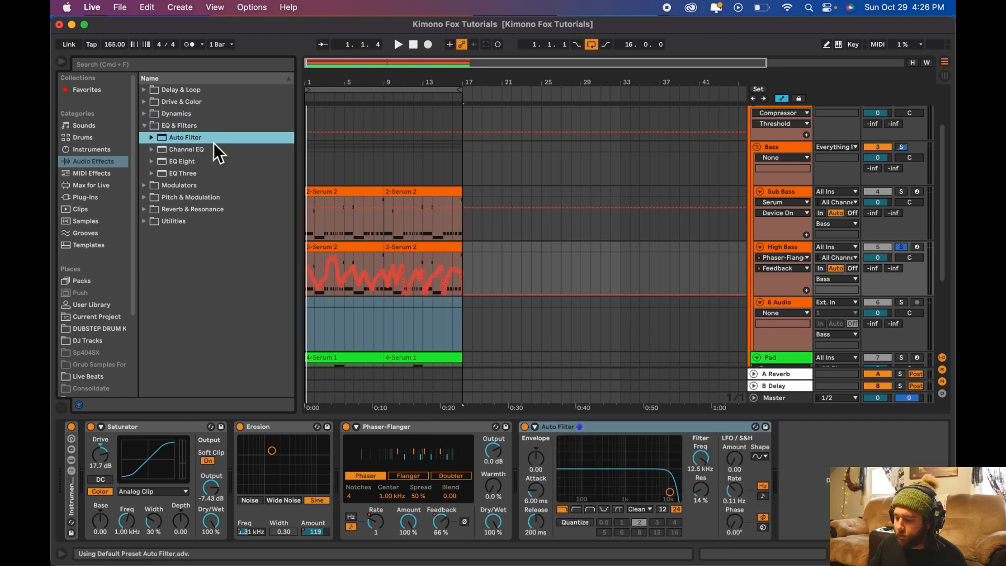
# Set the Auto Filter to low-pass with 63% resonance and record automation of its Frequency across the 16-bar loop.
pyautogui.click(590, 508)
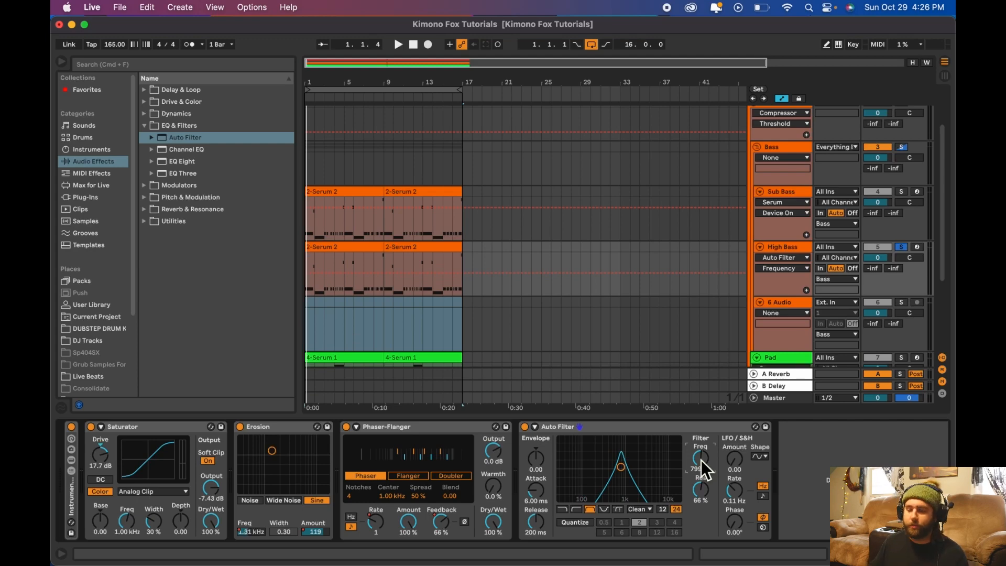
pyautogui.press('space')
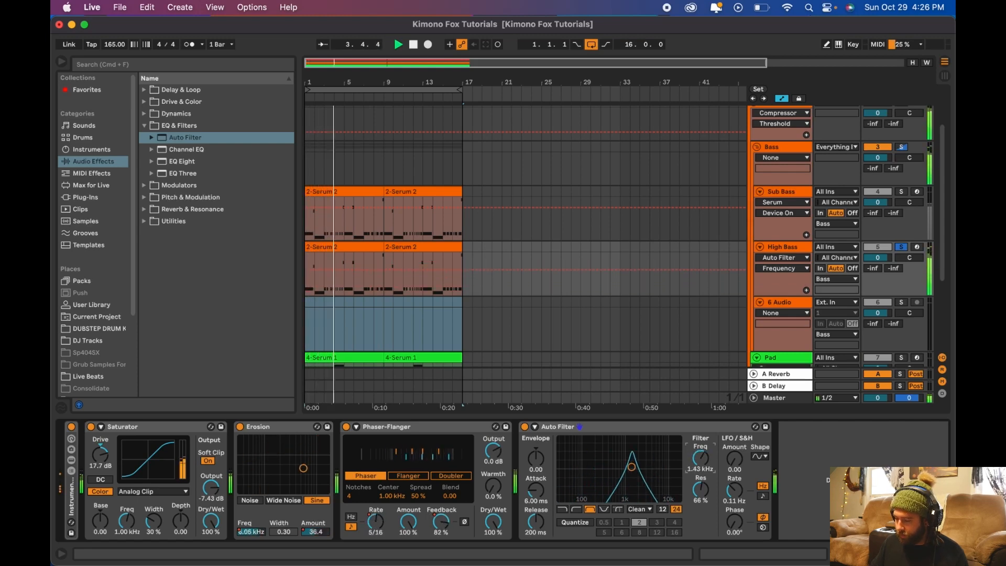
pyautogui.click(564, 509)
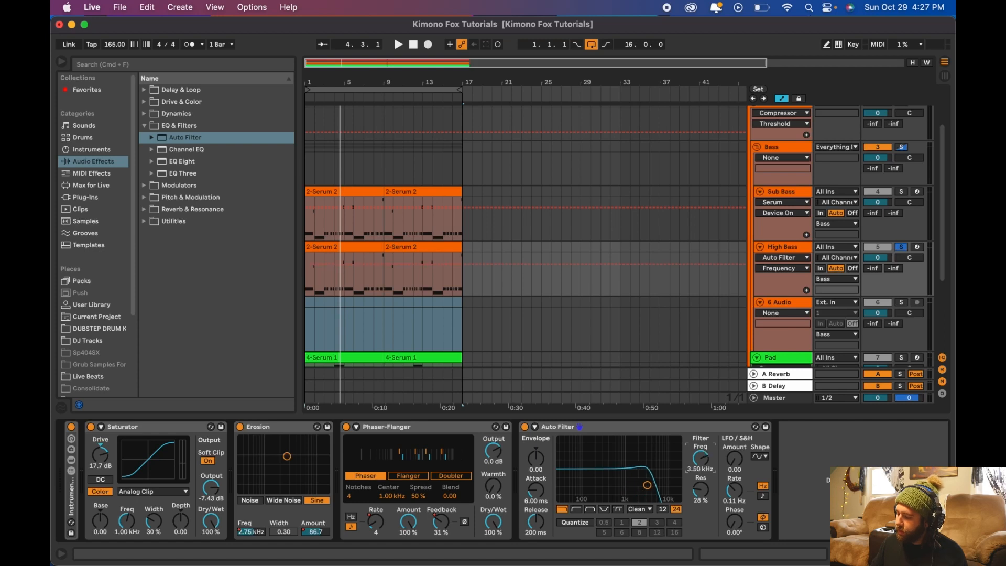
pyautogui.press('space')
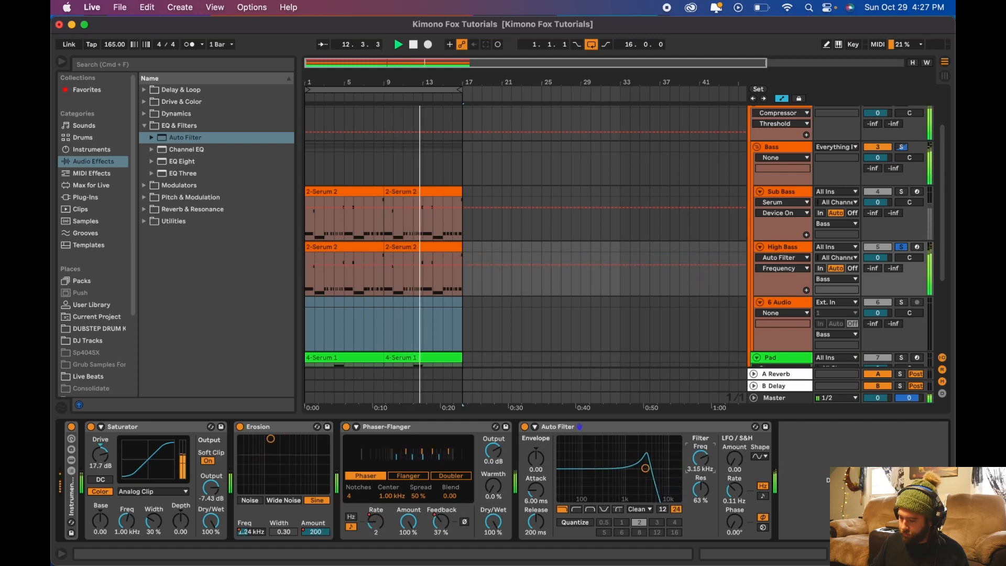
pyautogui.click(428, 43)
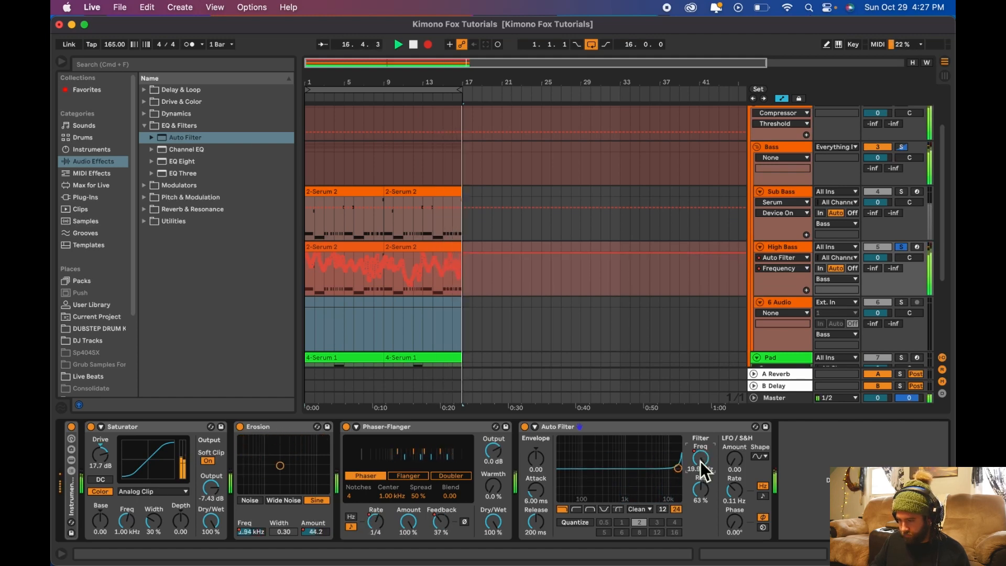
pyautogui.press('space')
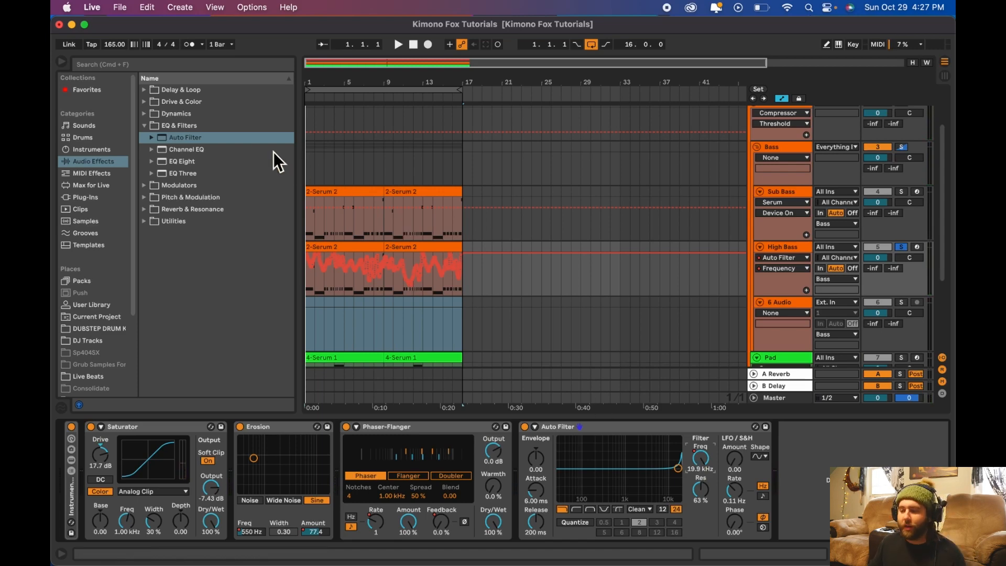
# Add Redux from Drive & Color after the Auto Filter on the High Bass track.
pyautogui.click(145, 125)
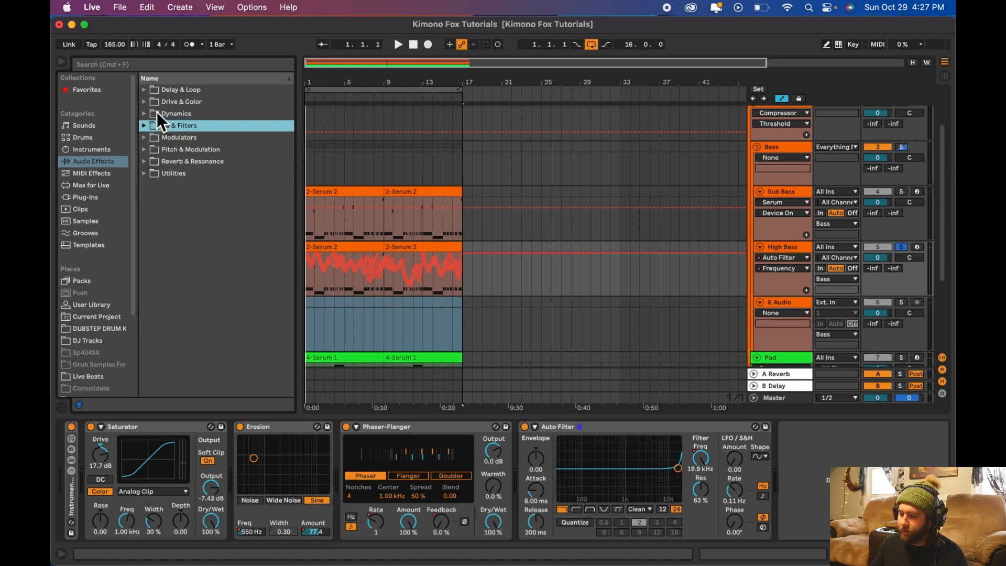
pyautogui.click(152, 104)
pyautogui.click(153, 161)
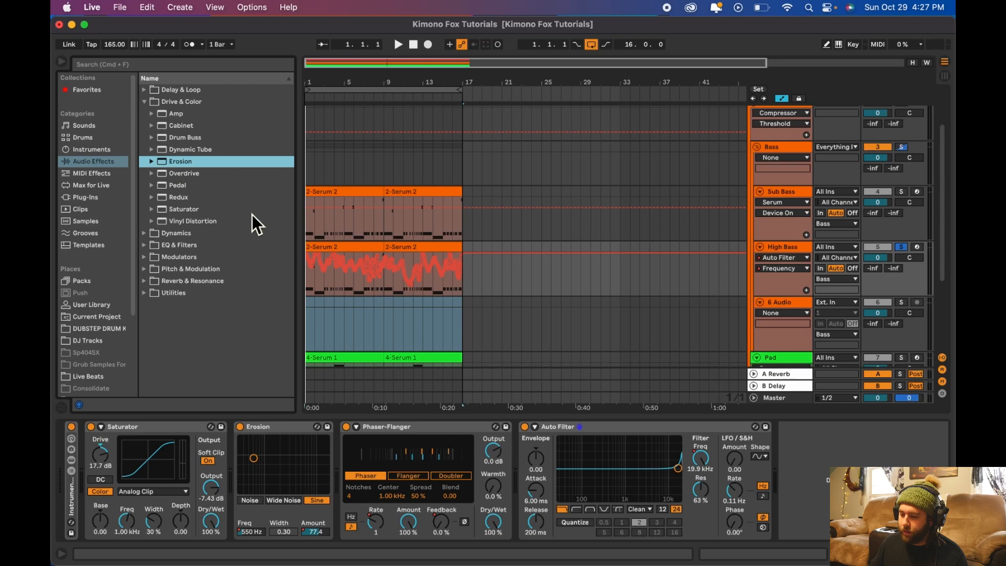
pyautogui.doubleClick(190, 200)
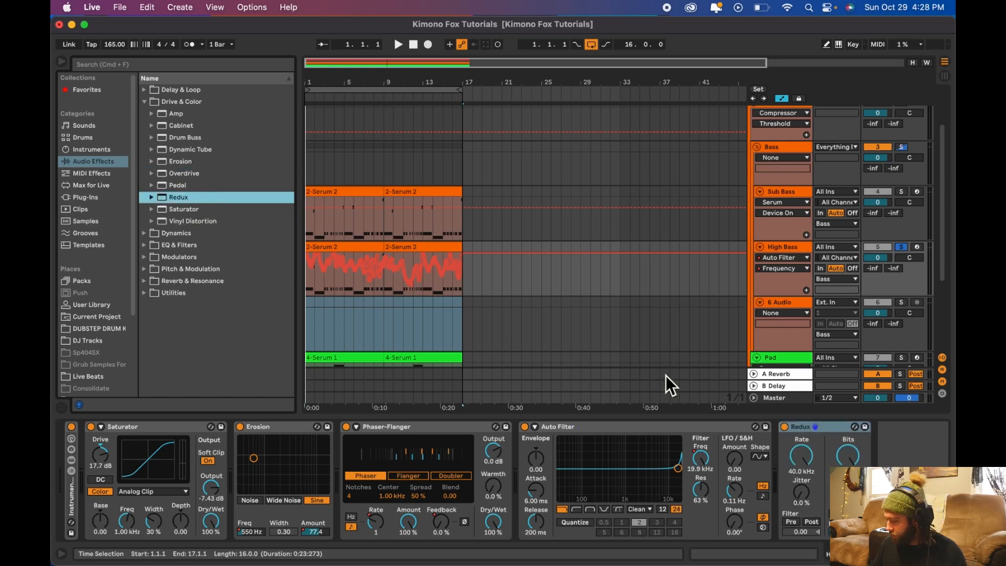
# Audition Redux's Rate and Bits controls during short playbacks of the loop.
pyautogui.press('space')
pyautogui.moveTo(804, 455)
pyautogui.mouseDown()
pyautogui.moveTo(803, 500)
pyautogui.moveTo(808, 461)
pyautogui.mouseUp()
pyautogui.press('space')
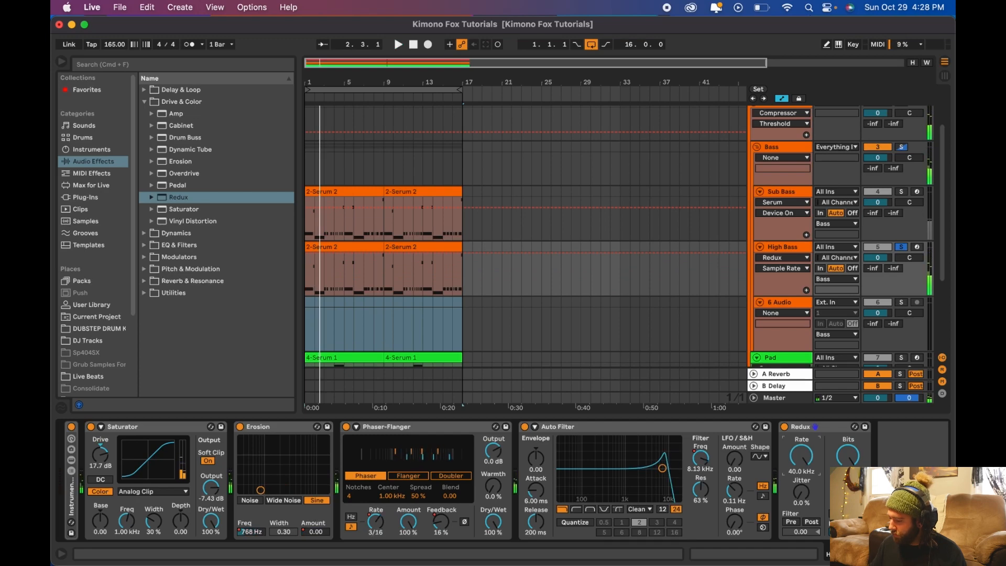
pyautogui.press('space')
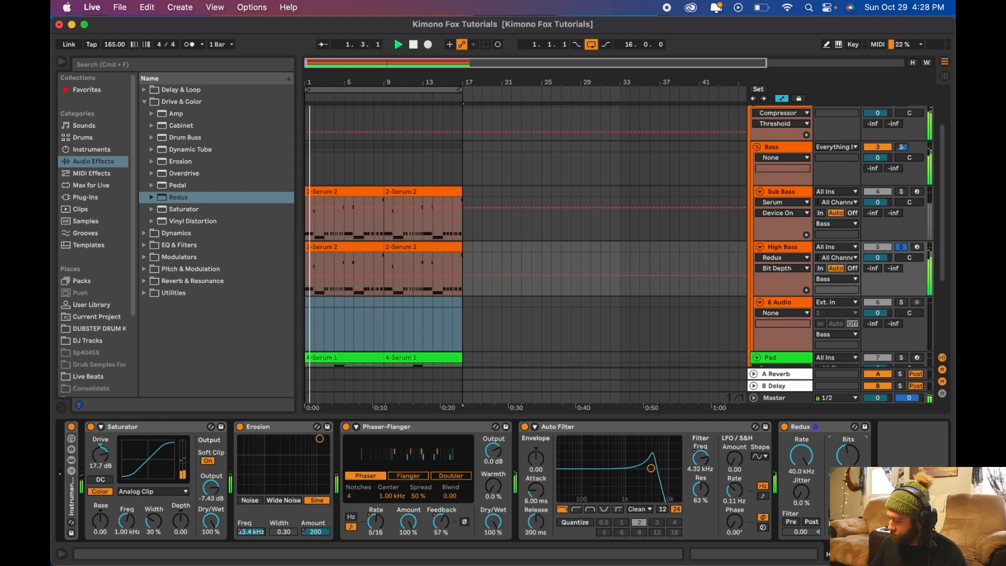
pyautogui.press('space')
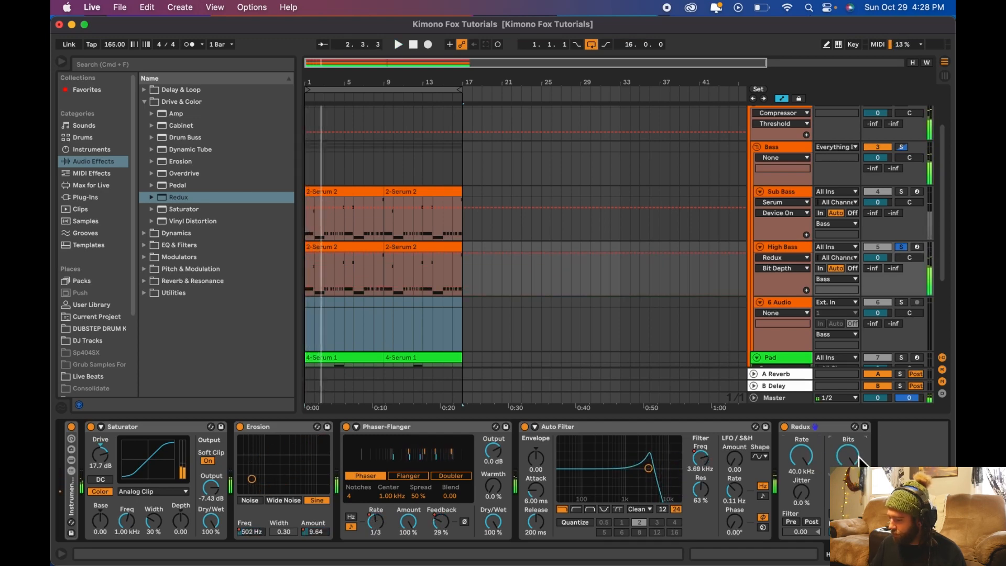
pyautogui.click(799, 467)
pyautogui.press('space')
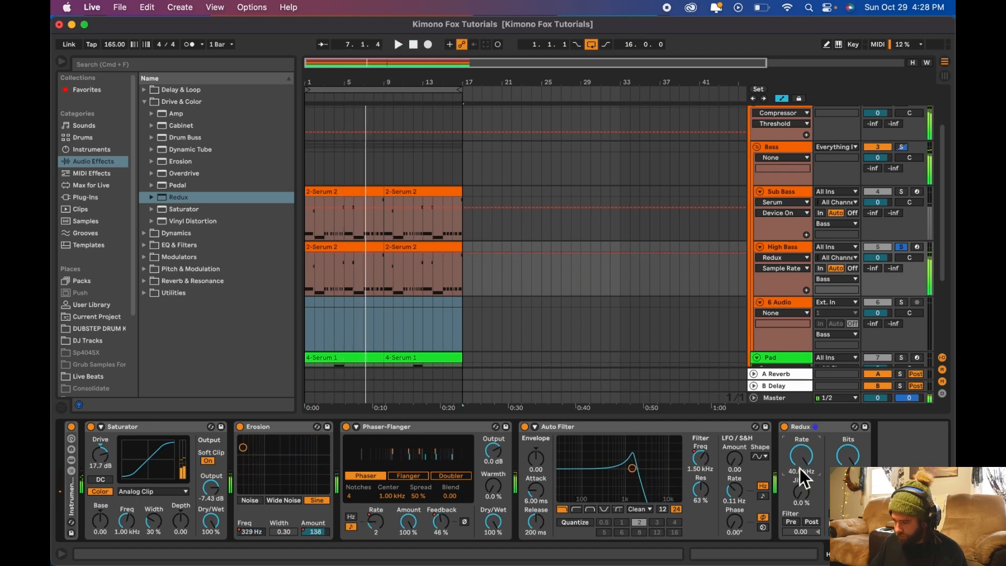
# Record automation of Redux's sample Rate across the 16-bar loop.
pyautogui.click(427, 45)
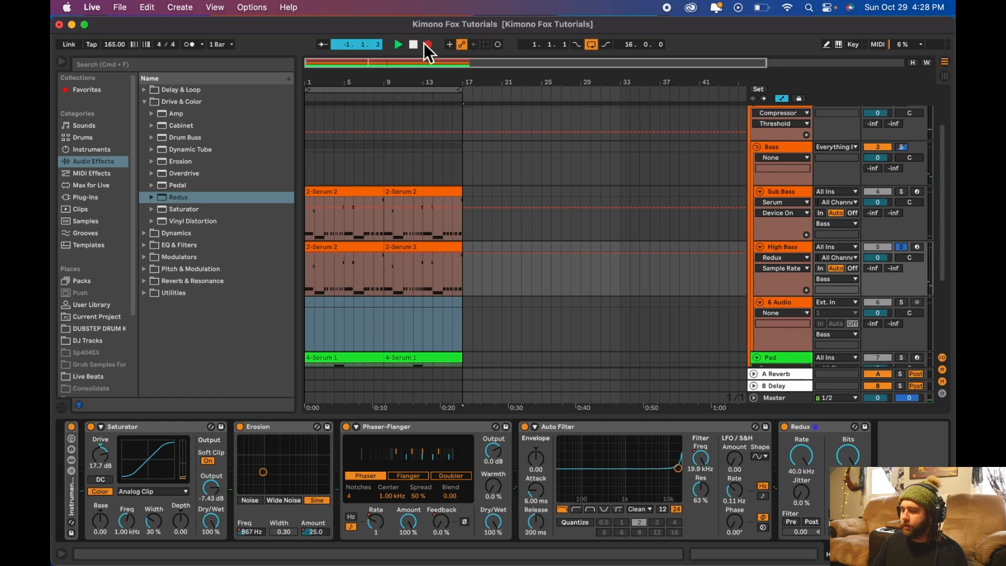
pyautogui.moveTo(801, 455); pyautogui.dragTo(800, 491)
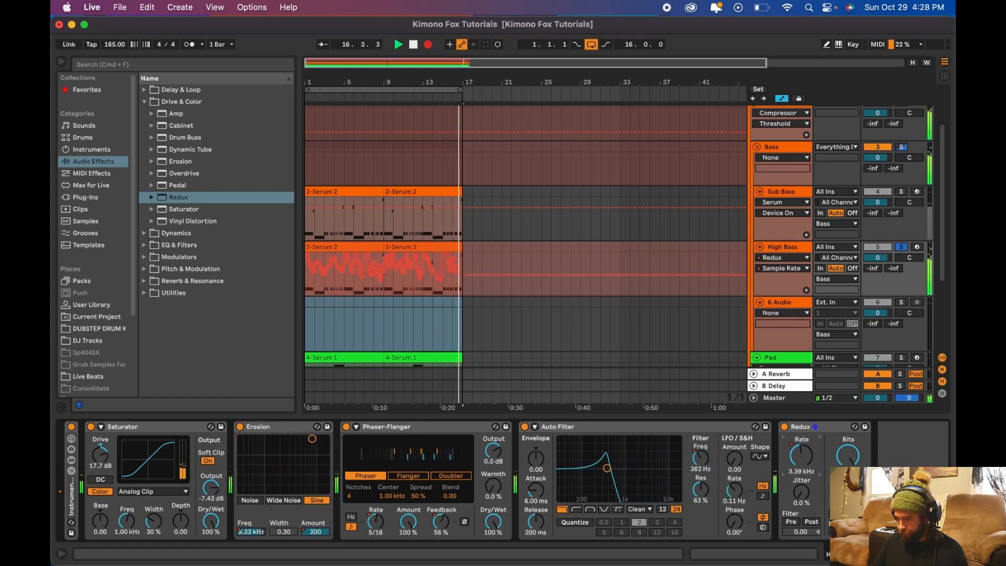
pyautogui.press('space')
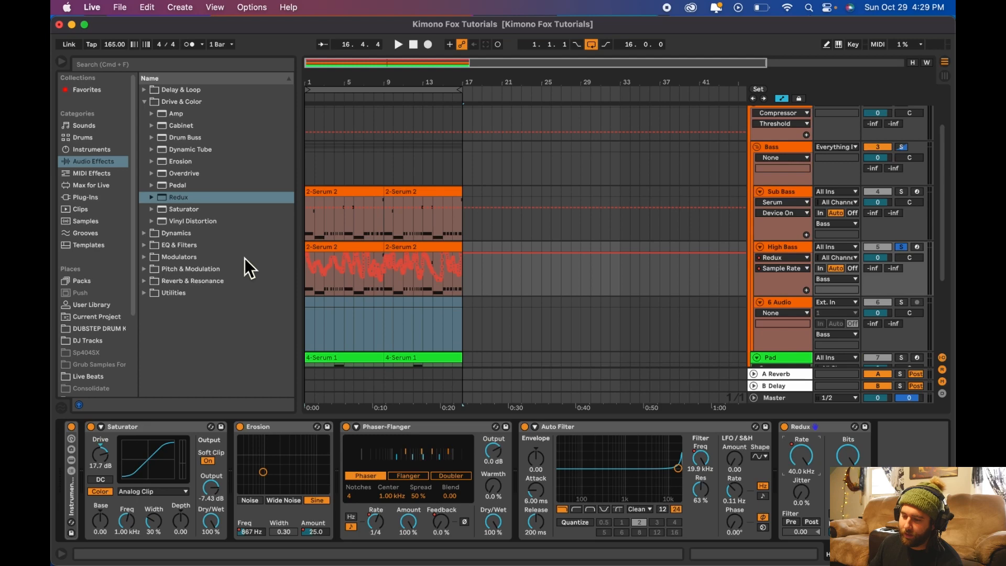
# Show the devices inside the High Bass instrument rack and raise EQ Eight's low-cut frequency to 255 Hz.
pyautogui.click(149, 108)
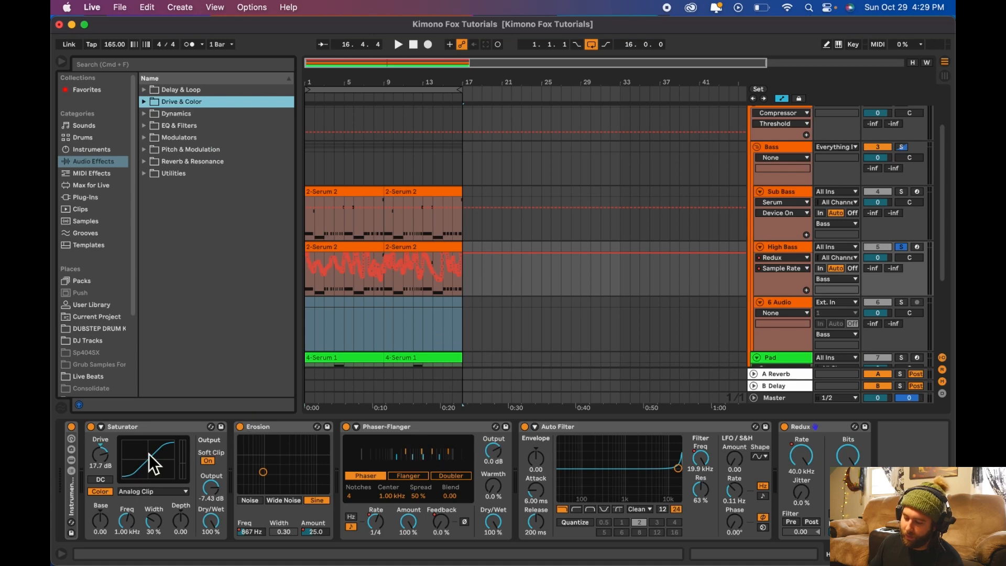
pyautogui.doubleClick(77, 495)
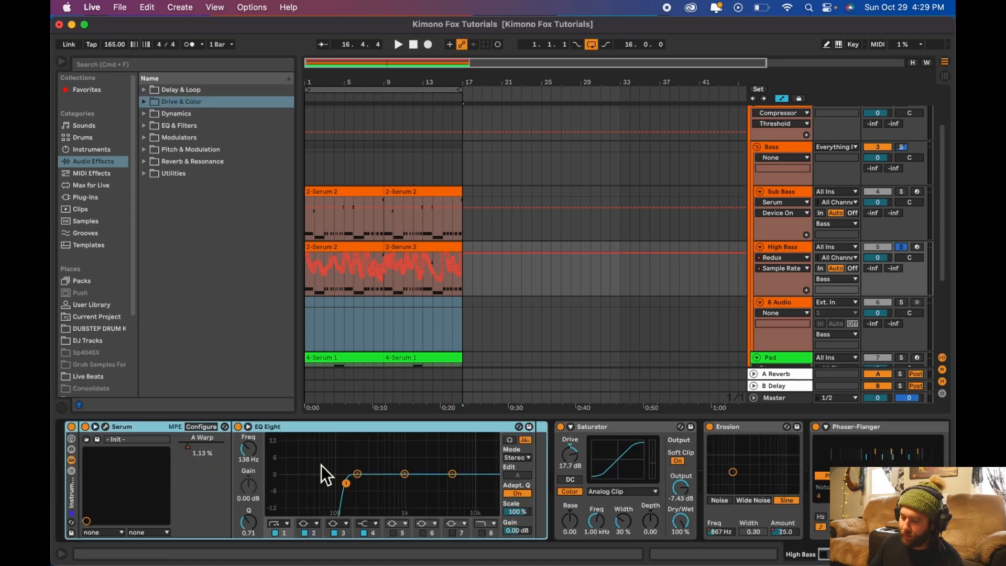
pyautogui.click(259, 452)
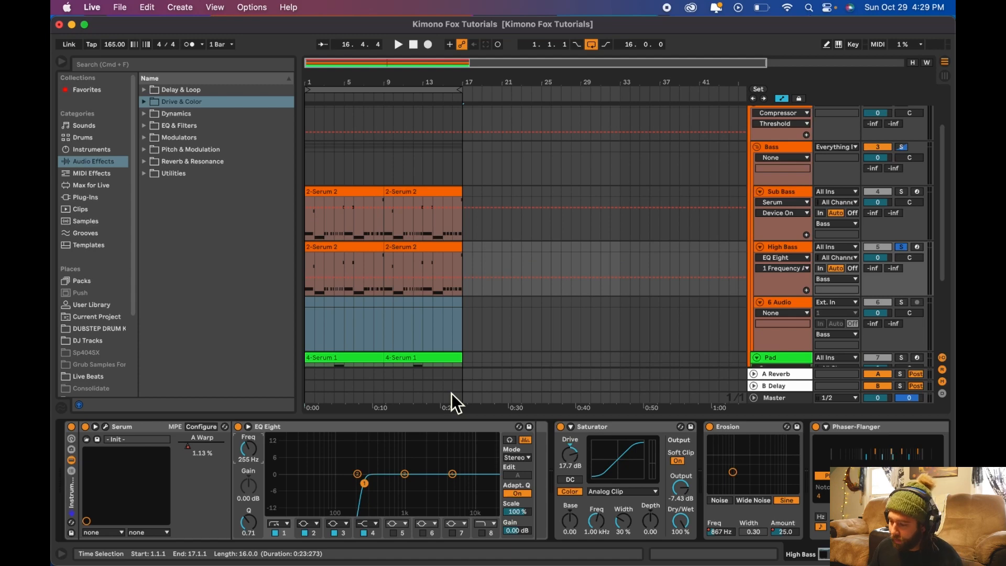
# Play the loop and clear the High Bass solo so that it is heard with the other tracks.
pyautogui.press('space')
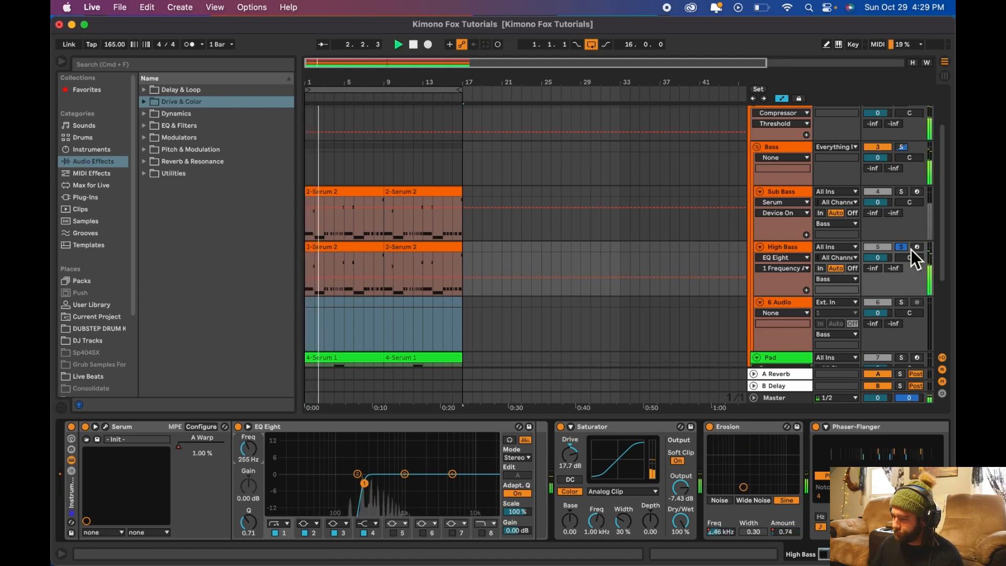
pyautogui.click(903, 190)
pyautogui.click(903, 189)
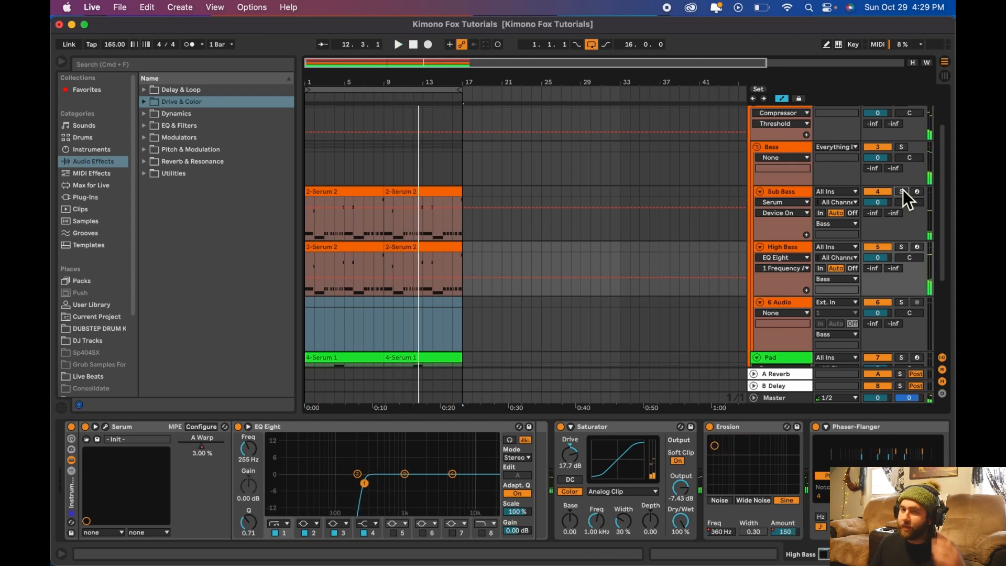
# Select the High Bass track, review its effect chain and freeze the track.
pyautogui.doubleClick(793, 249)
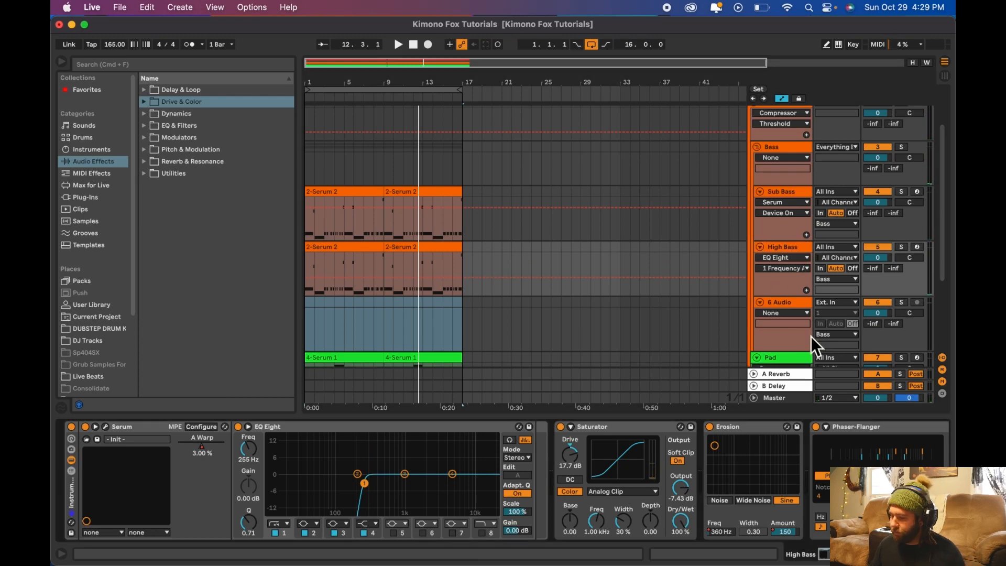
pyautogui.click(788, 257)
pyautogui.click(794, 245)
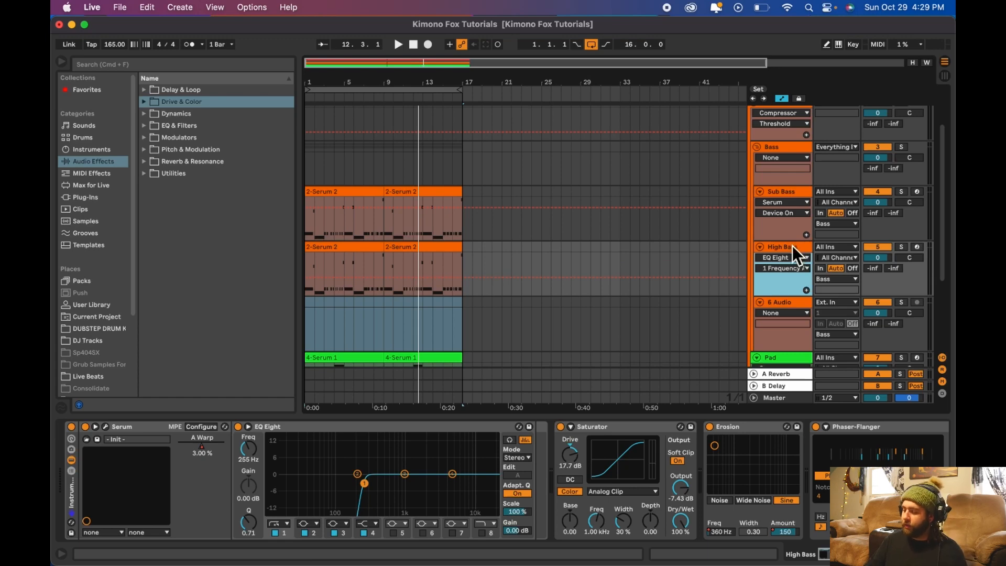
pyautogui.hscroll(10, 523, 466)
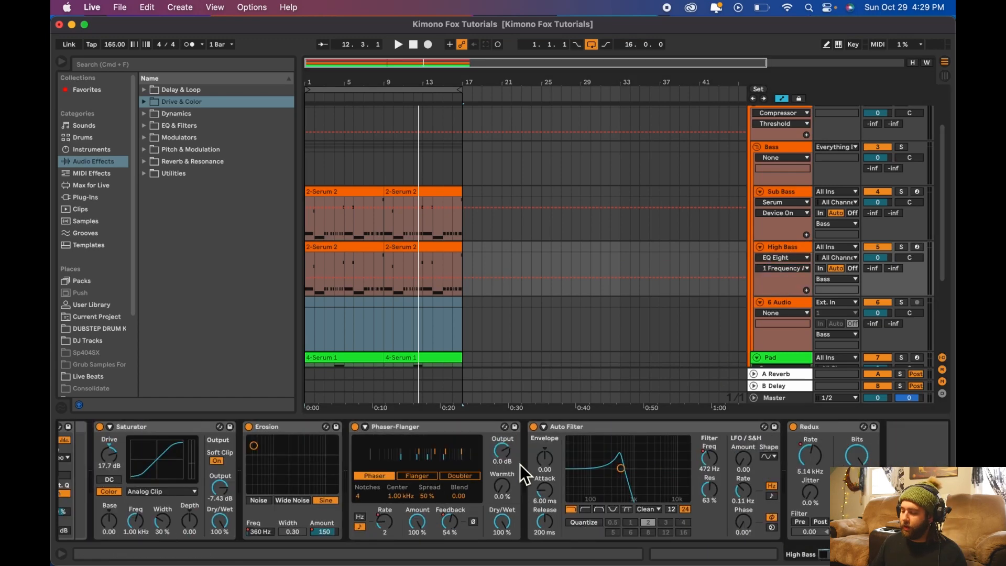
pyautogui.hscroll(-5, 520, 464)
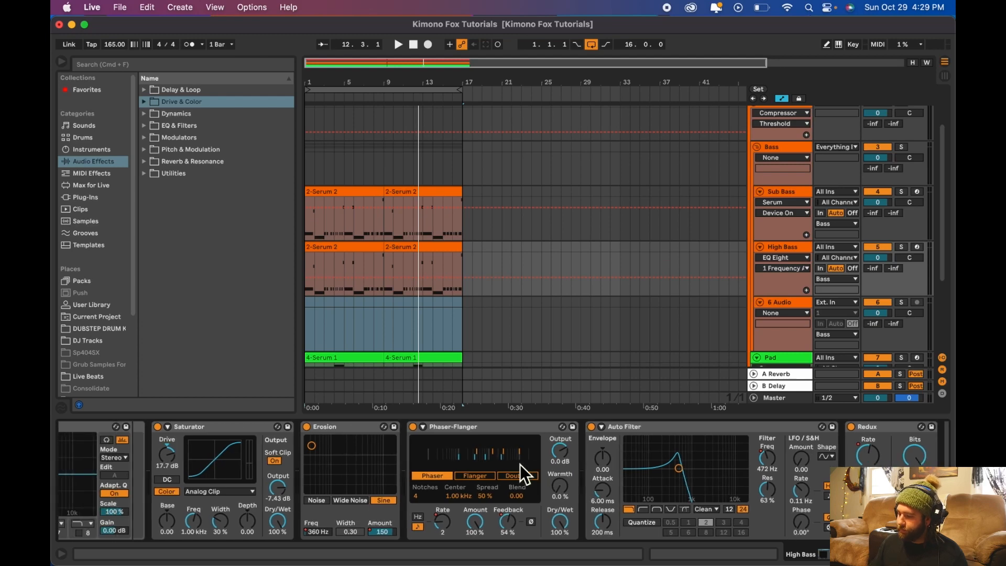
pyautogui.click(802, 250)
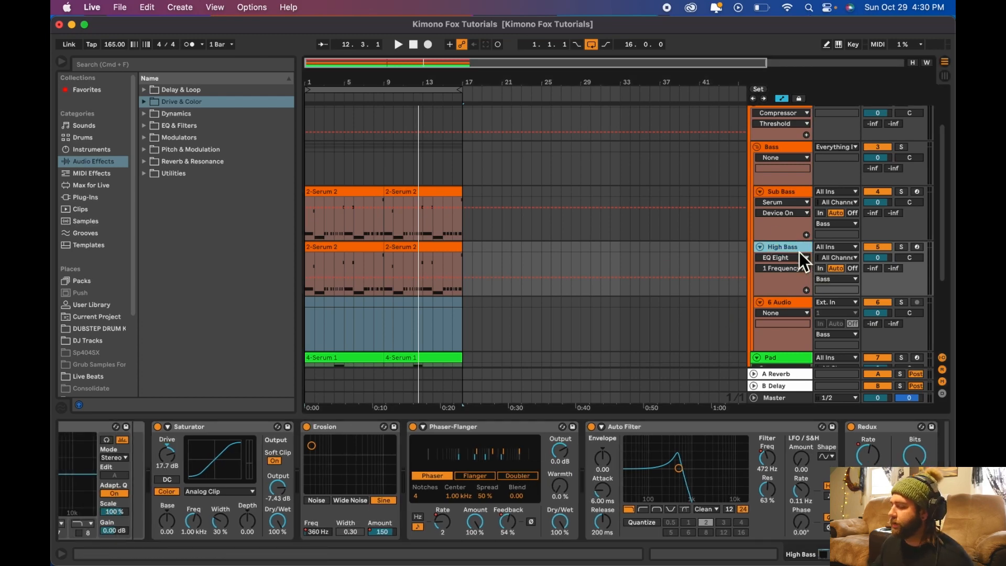
pyautogui.rightClick(799, 251)
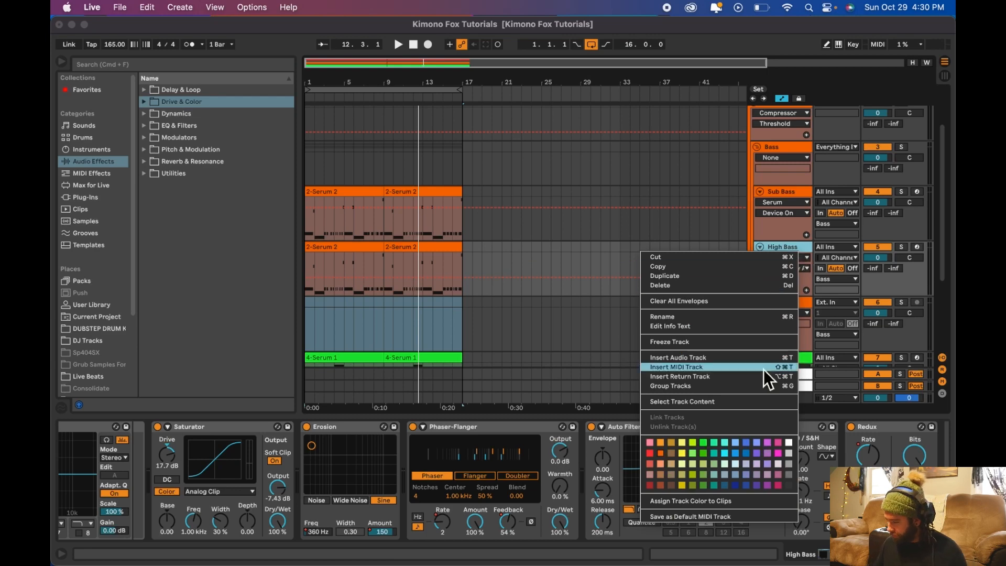
pyautogui.click(681, 343)
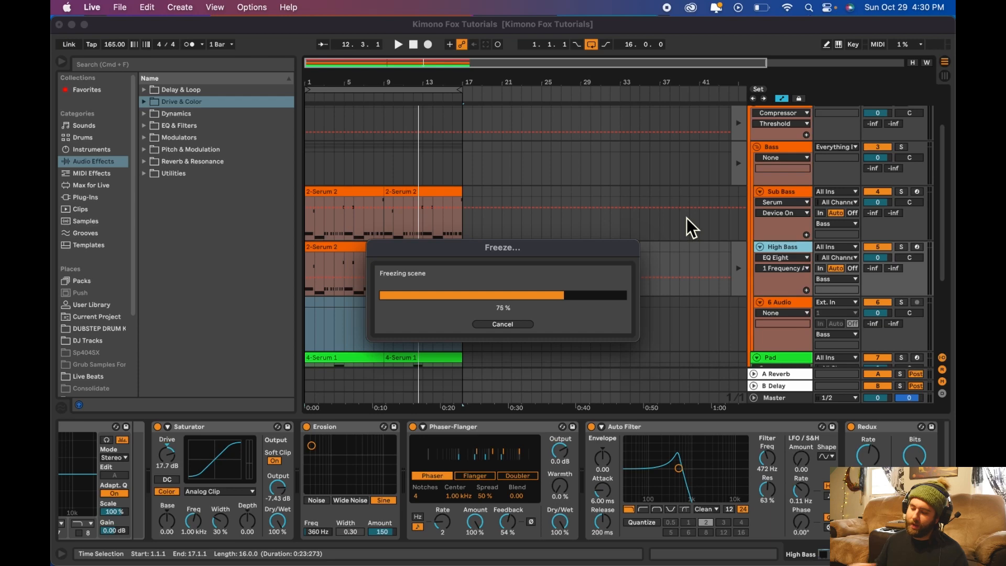
pyautogui.scroll(-1, 533, 324)
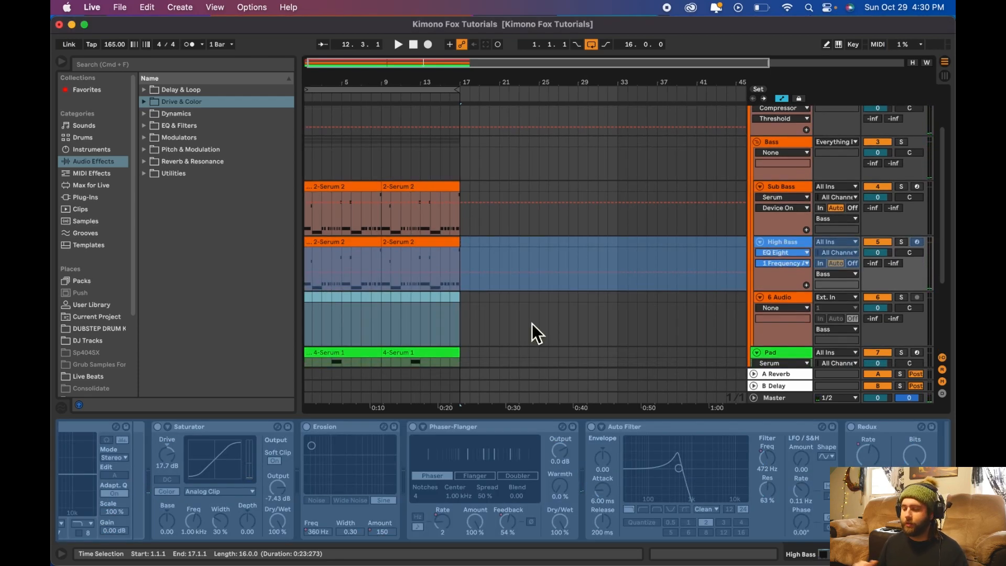
pyautogui.hscroll(-1, 409, 316)
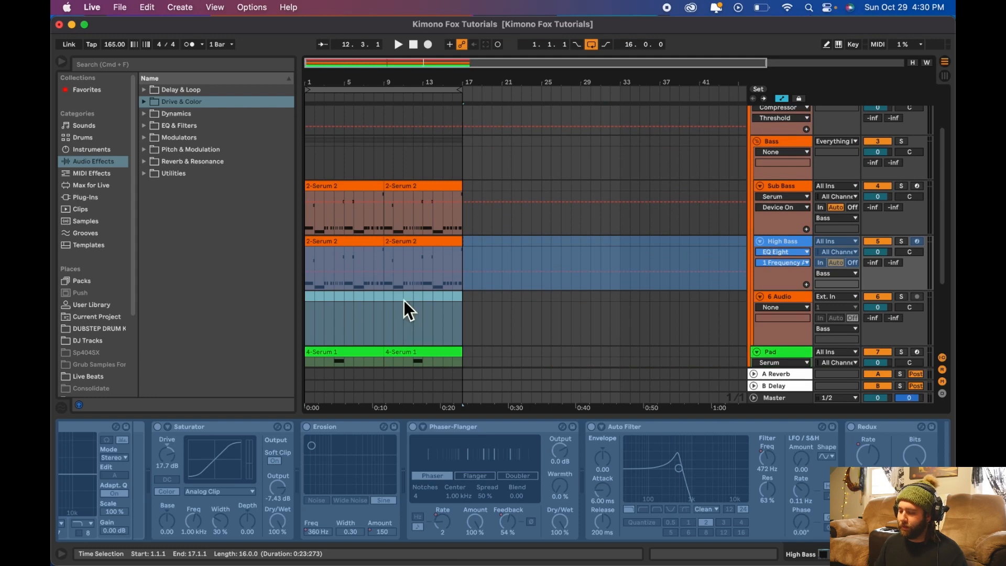
# Clear the audio track below High Bass and copy both frozen High Bass clips onto it, starting at bar 1.
pyautogui.press('Delete')
pyautogui.click(421, 240)
pyautogui.keyDown('shift'); pyautogui.click(421, 242); pyautogui.keyUp('shift')
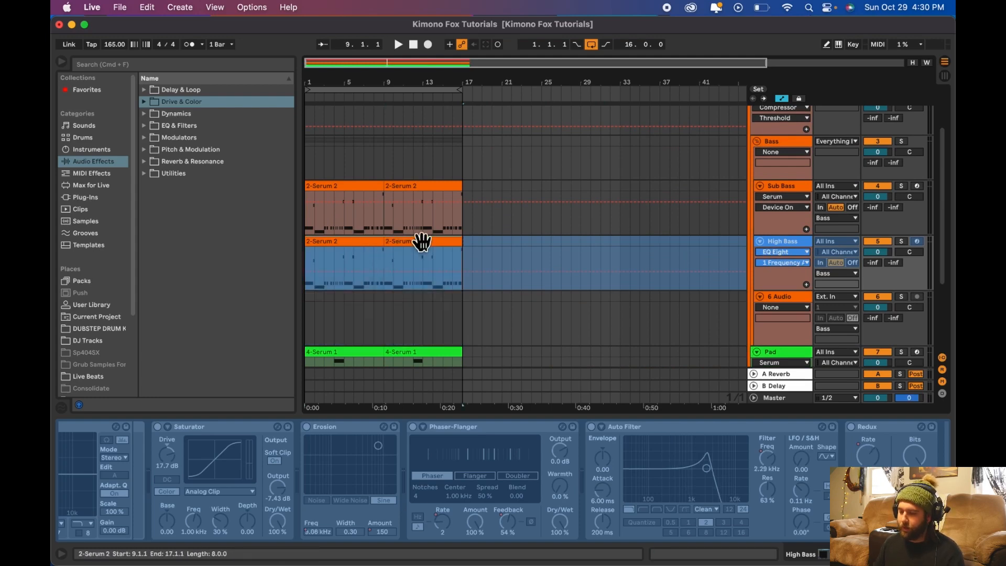
pyautogui.moveTo(361, 242); pyautogui.dragTo(356, 307)
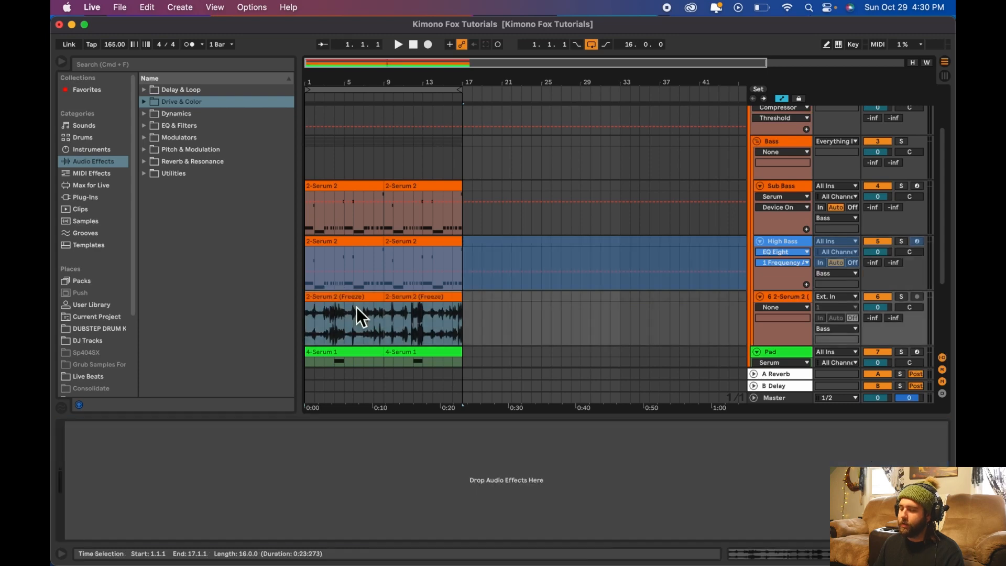
# Unfreeze the High Bass track.
pyautogui.click(802, 247)
pyautogui.rightClick(799, 247)
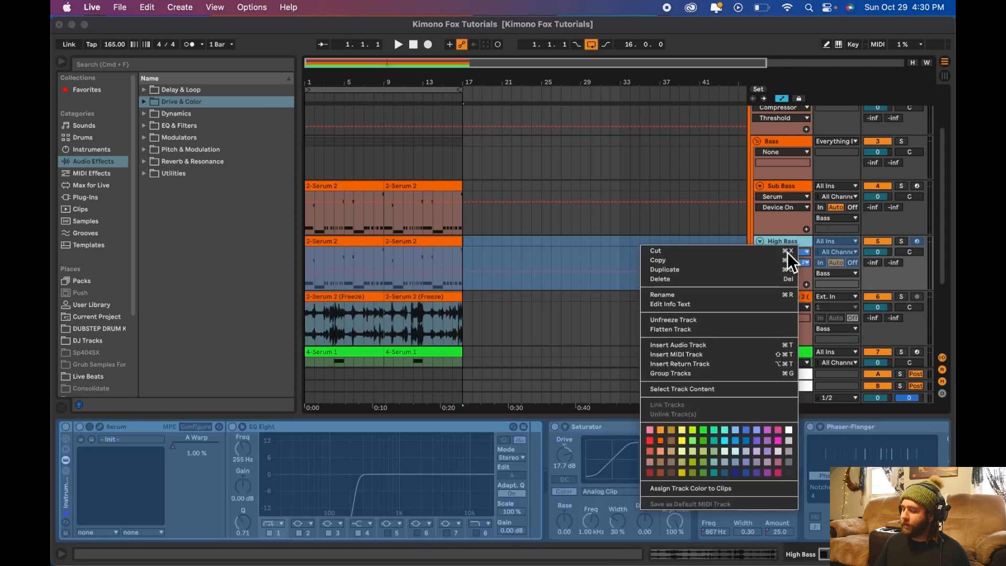
pyautogui.click(676, 322)
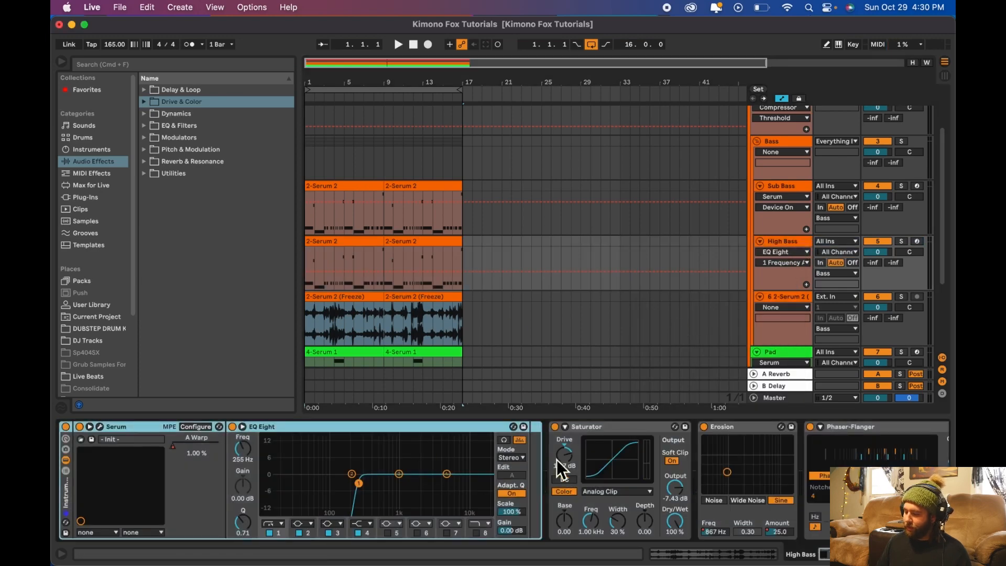
# Remove the High Bass effects from Saturator through Redux, keeping the instrument rack with Serum and EQ Eight.
pyautogui.click(595, 431)
pyautogui.hscroll(5, 592, 428)
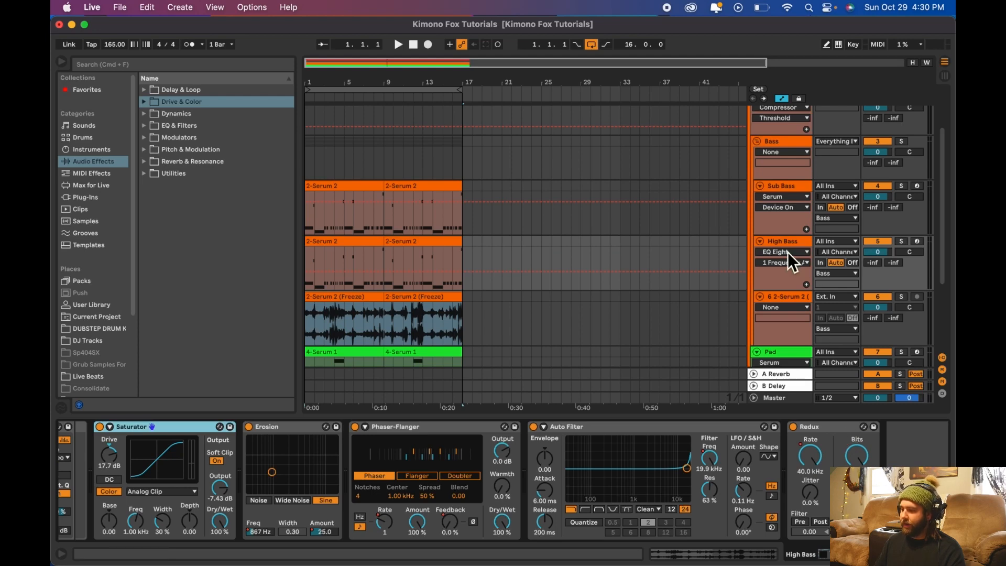
pyautogui.hscroll(-8, 506, 511)
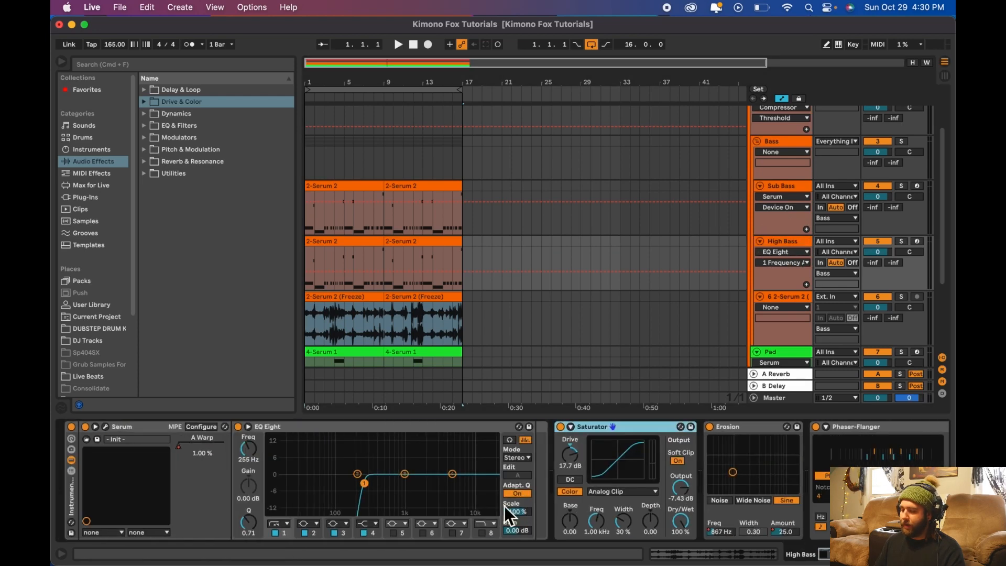
pyautogui.hscroll(5, 588, 428)
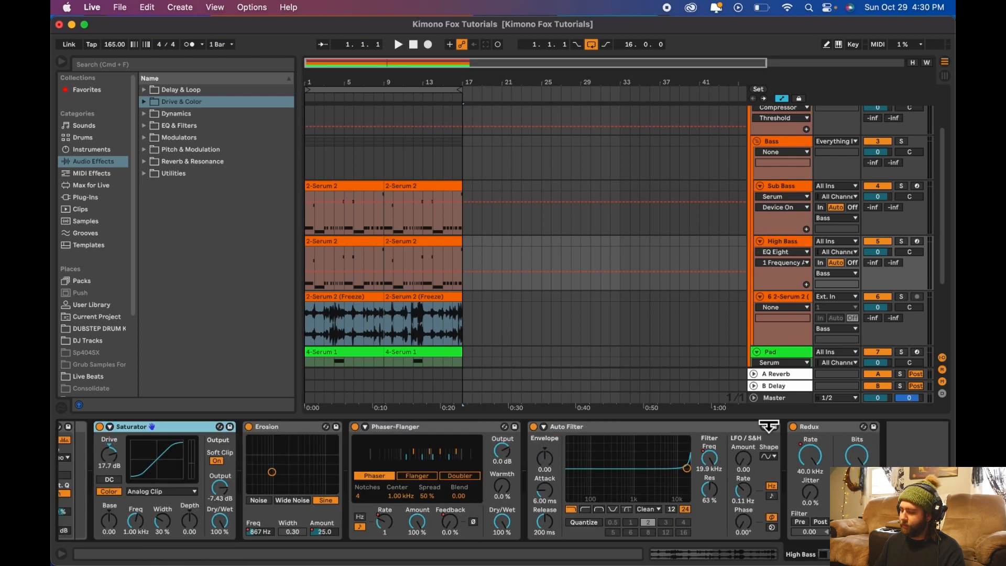
pyautogui.keyDown('shift'); pyautogui.click(811, 432); pyautogui.keyUp('shift')
pyautogui.press('super+x')
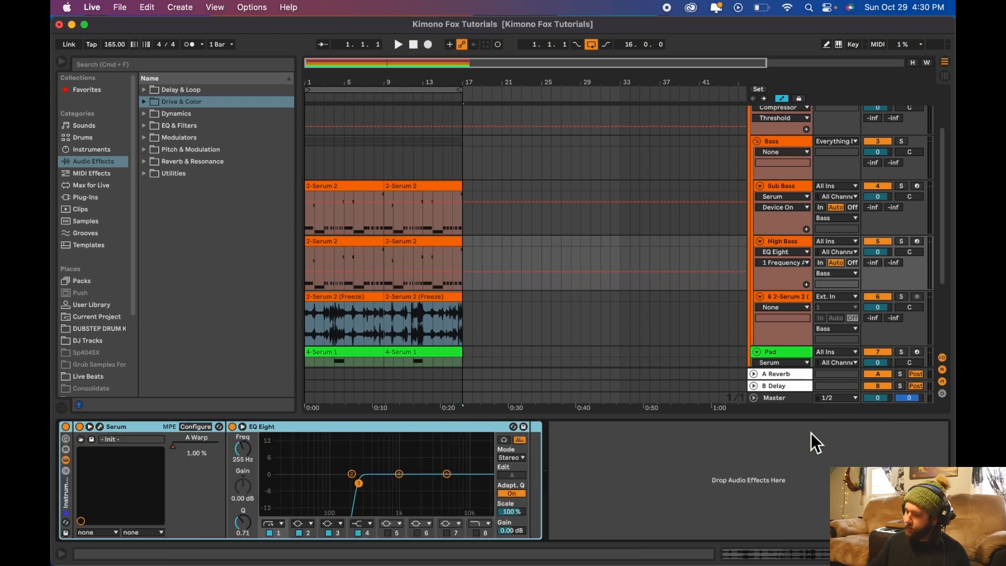
# Deactivate the High Bass track and solo the resampled audio track beneath it.
pyautogui.click(887, 242)
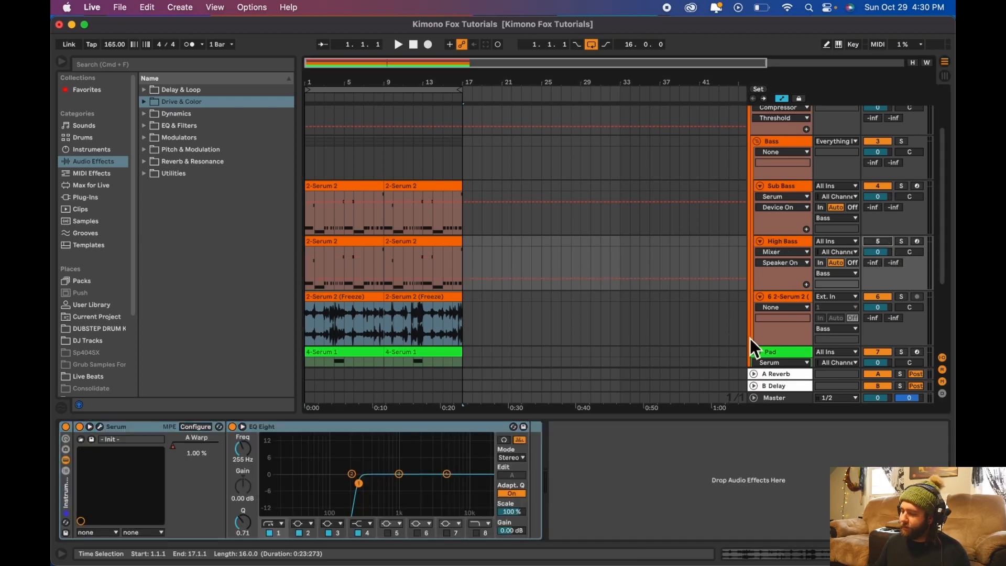
pyautogui.click(802, 297)
pyautogui.click(902, 297)
# Play the resampled bass audio from bar 1 and look closely at its waveform across the 16 bars.
pyautogui.click(359, 325)
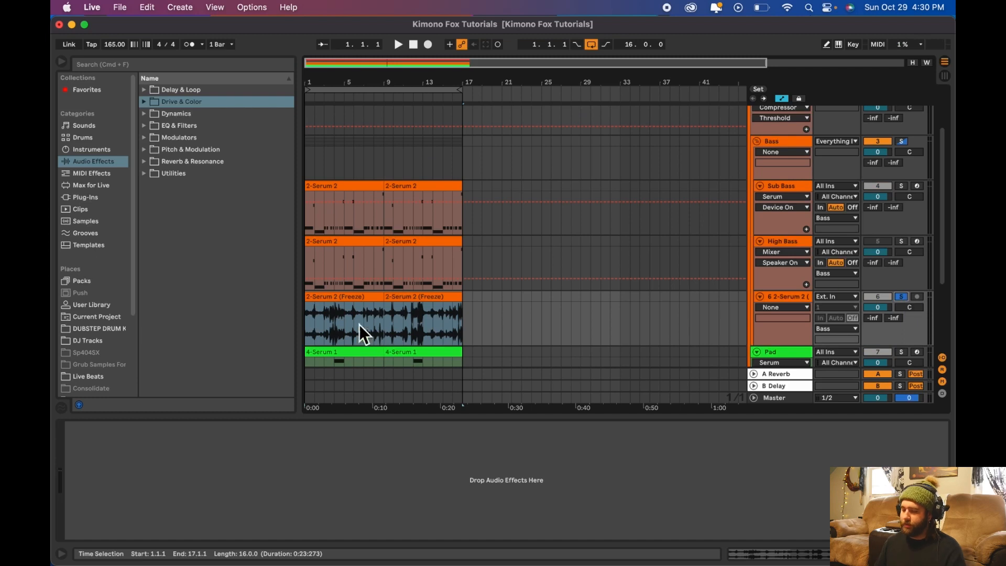
pyautogui.click(330, 296)
pyautogui.press('space')
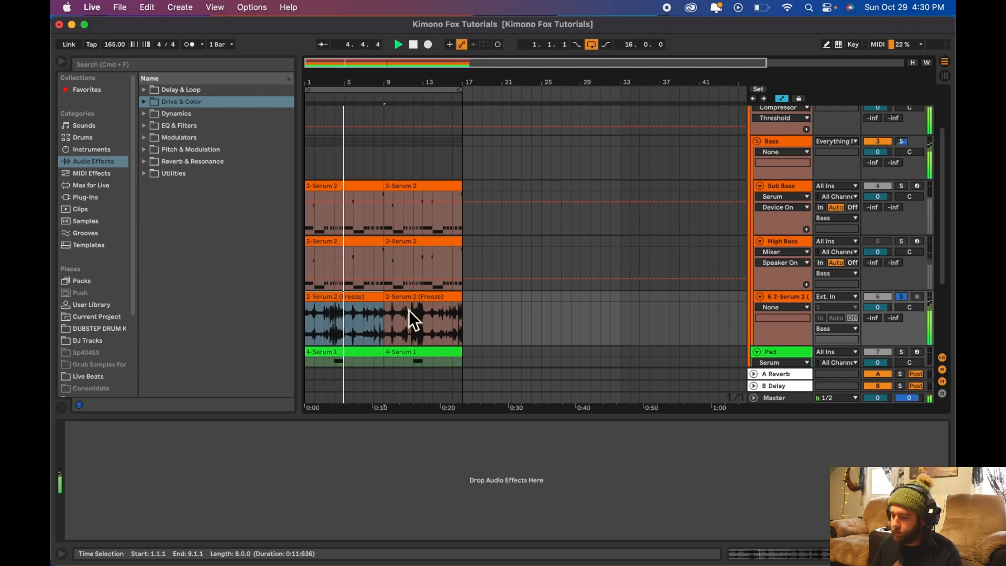
pyautogui.click(316, 328)
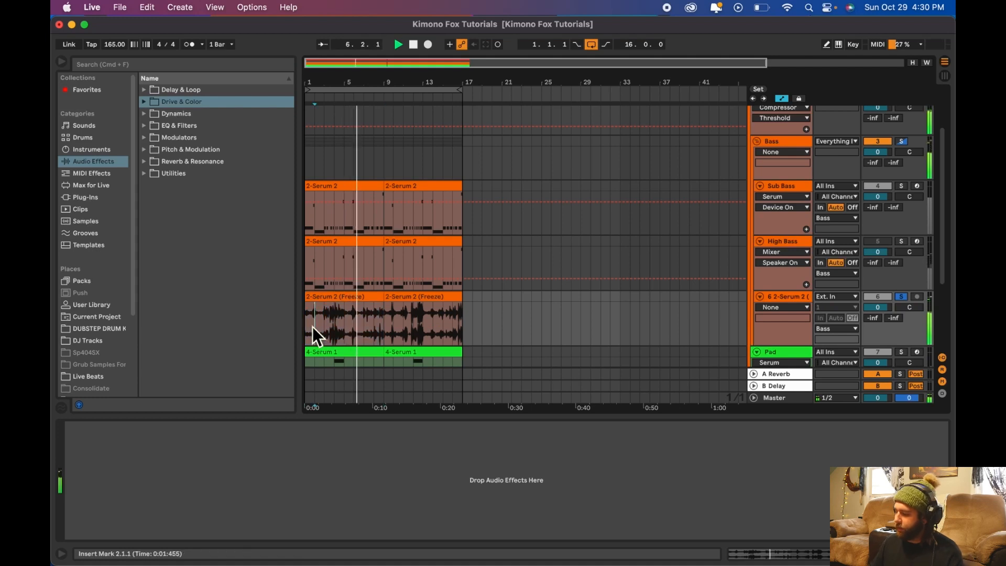
pyautogui.press('+')
pyautogui.hscroll(-1, 312, 326)
pyautogui.press('space')
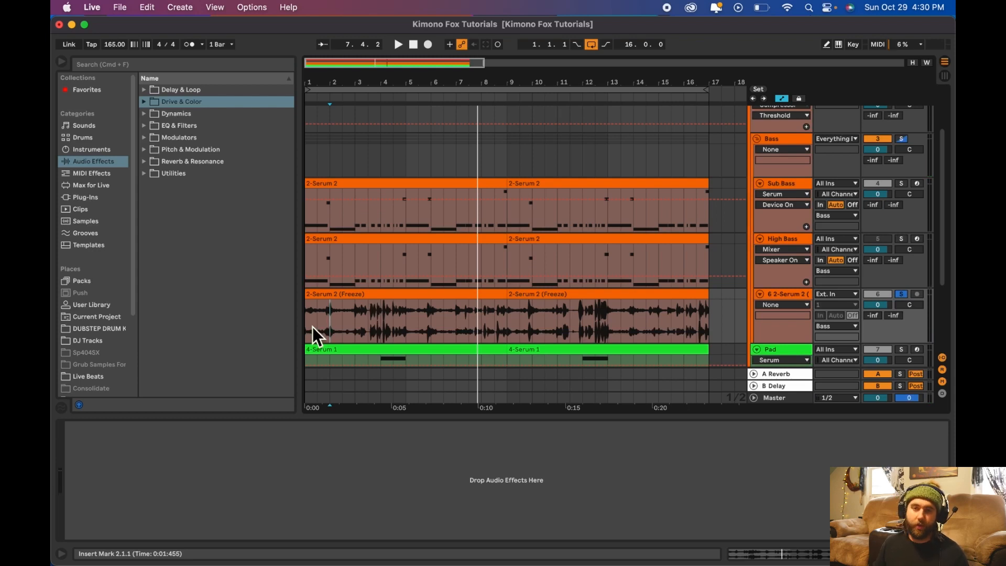
# Place the insert marker at bar 1 of the resampled audio and hide the automation lanes in the arrangement.
pyautogui.scroll(1, 312, 325)
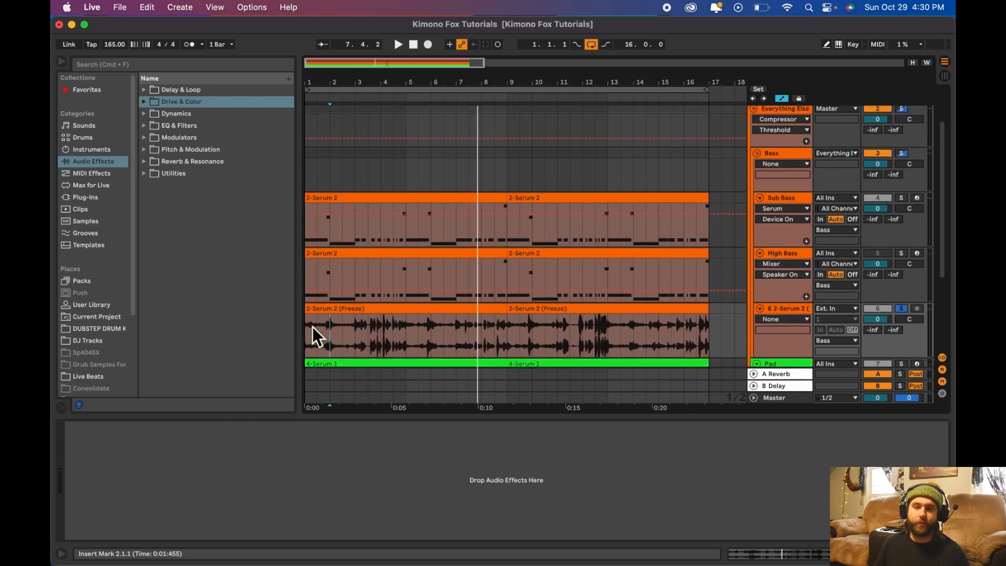
pyautogui.scroll(1, 312, 326)
pyautogui.click(313, 340)
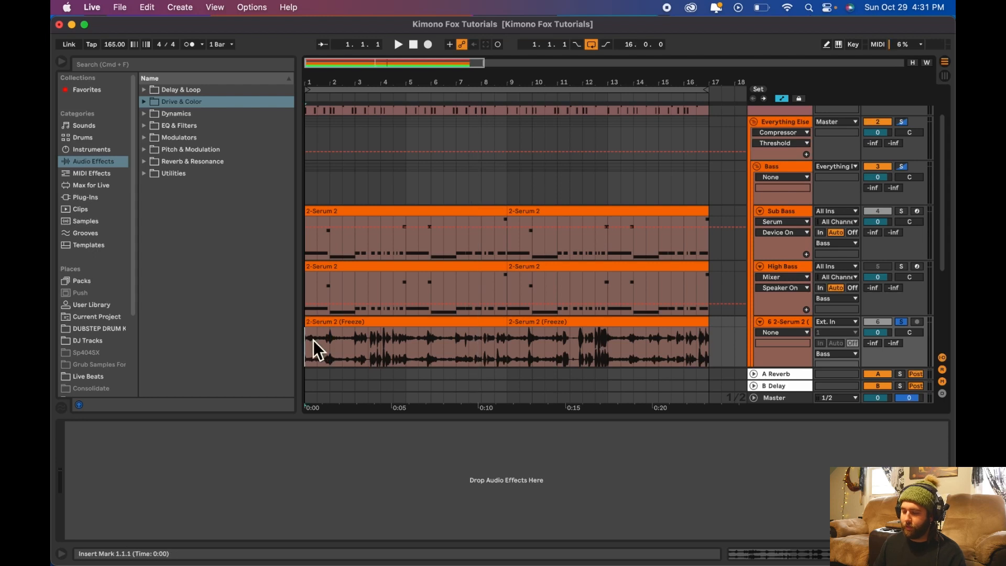
pyautogui.scroll(-2, 310, 338)
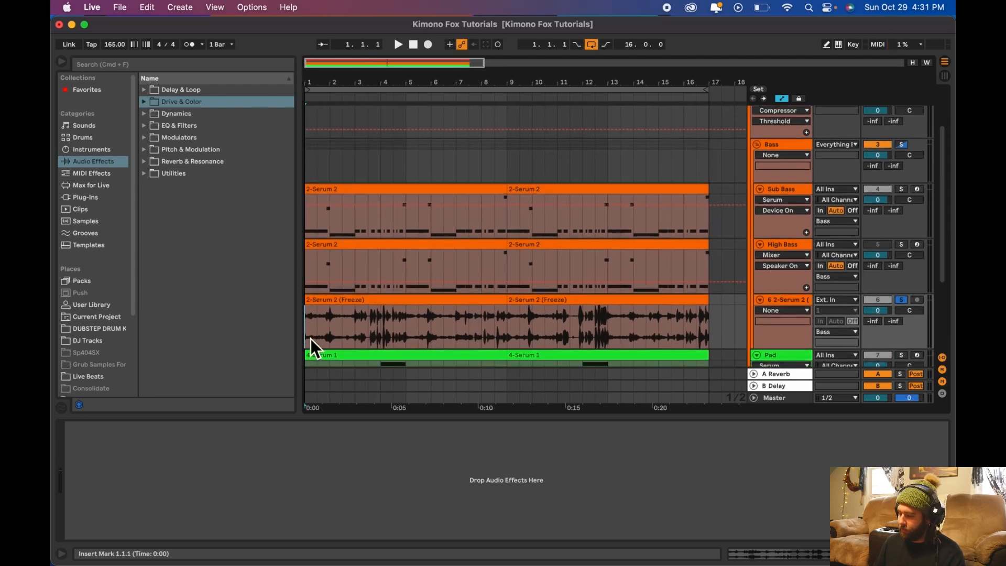
pyautogui.press('a')
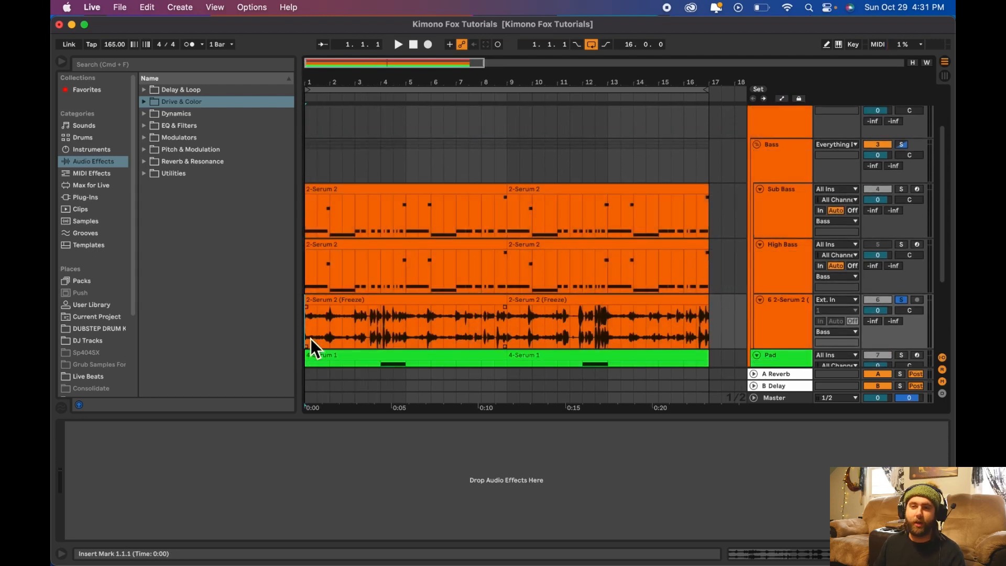
pyautogui.scroll(-1, 310, 338)
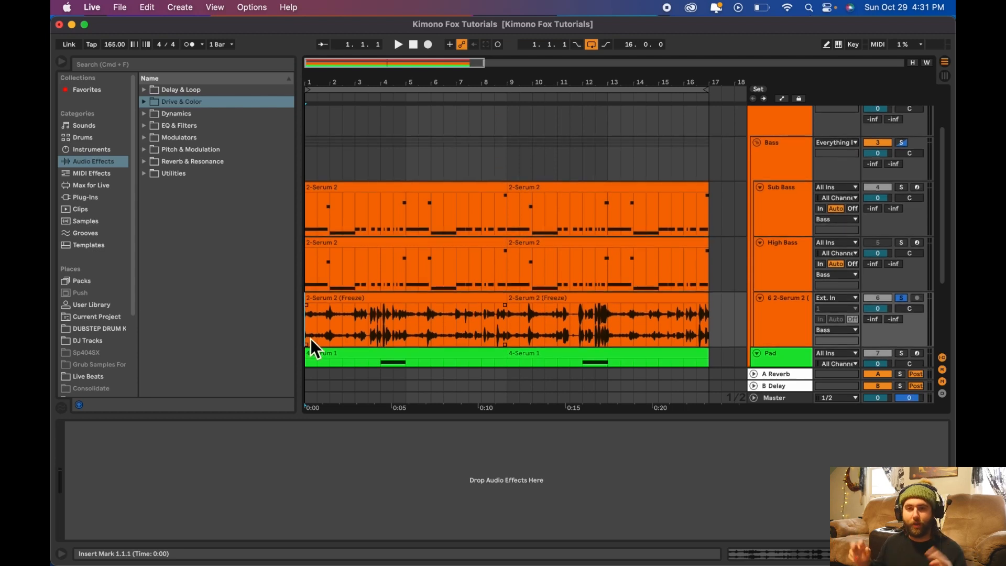
pyautogui.scroll(1, 310, 339)
pyautogui.scroll(-1, 310, 347)
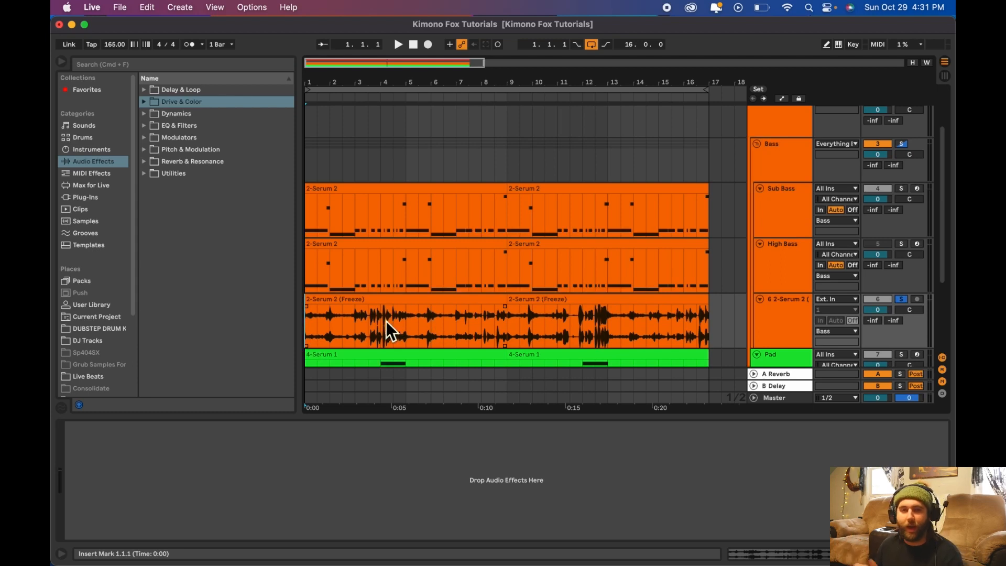
# Audition the start of the resampled audio and duplicate its first beat over beats 1.2 and 1.3.
pyautogui.click(353, 331)
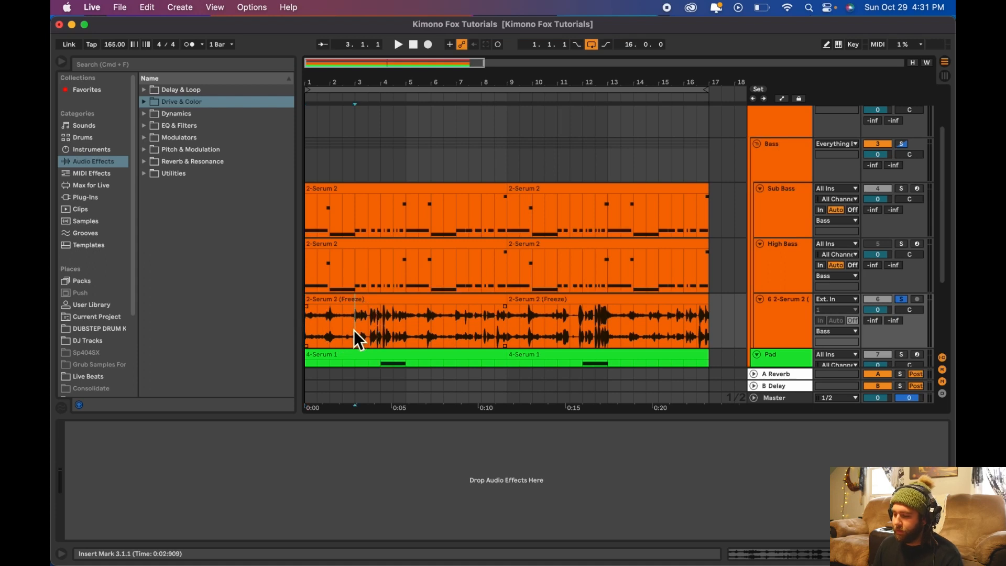
pyautogui.click(312, 328)
pyautogui.scroll(5, 310, 326)
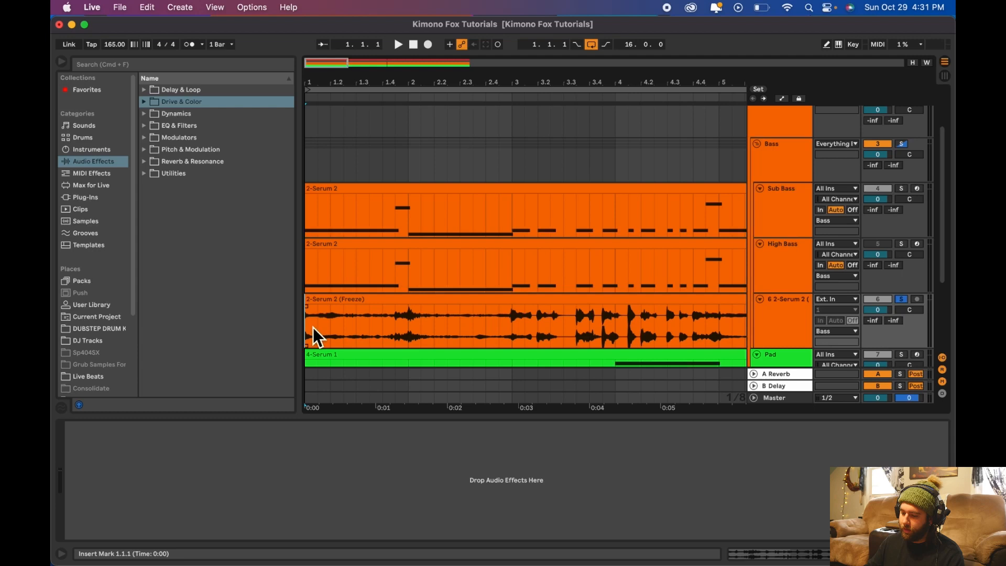
pyautogui.press('space')
pyautogui.press('space')
pyautogui.moveTo(356, 328); pyautogui.dragTo(332, 328)
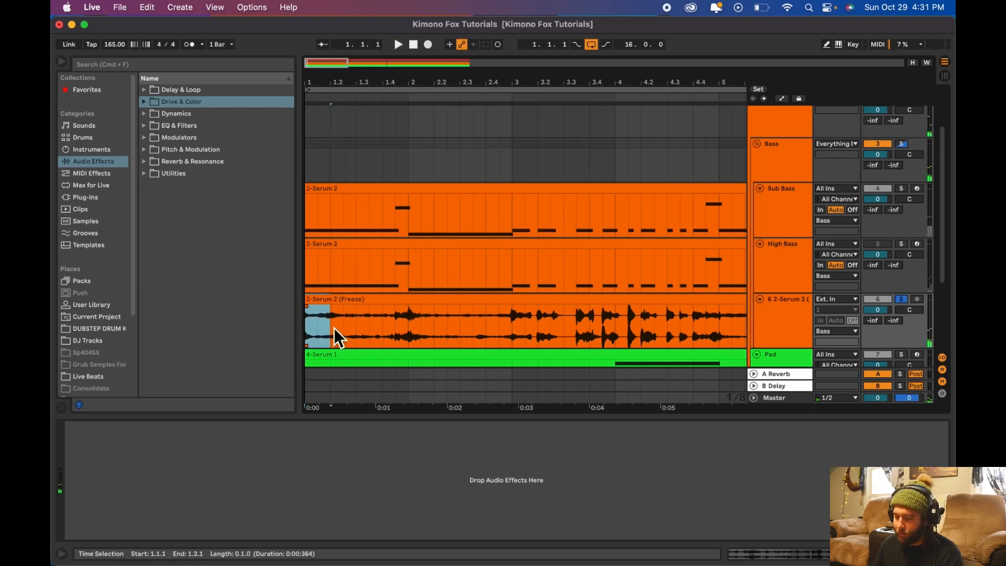
pyautogui.press('super+d')
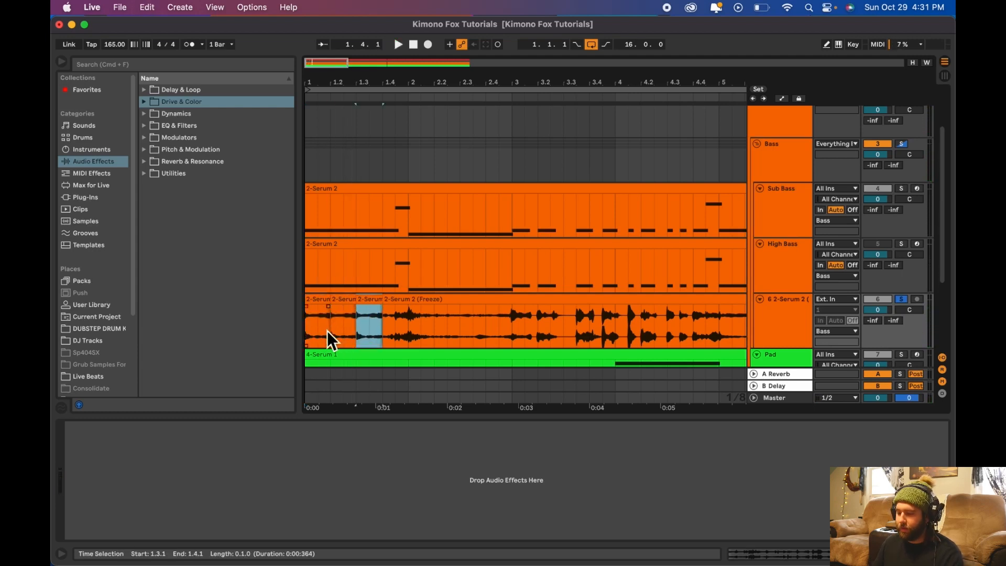
# Turn on the metronome and play the repeated beats from bar 1.
pyautogui.click(317, 330)
pyautogui.click(190, 45)
pyautogui.press('space')
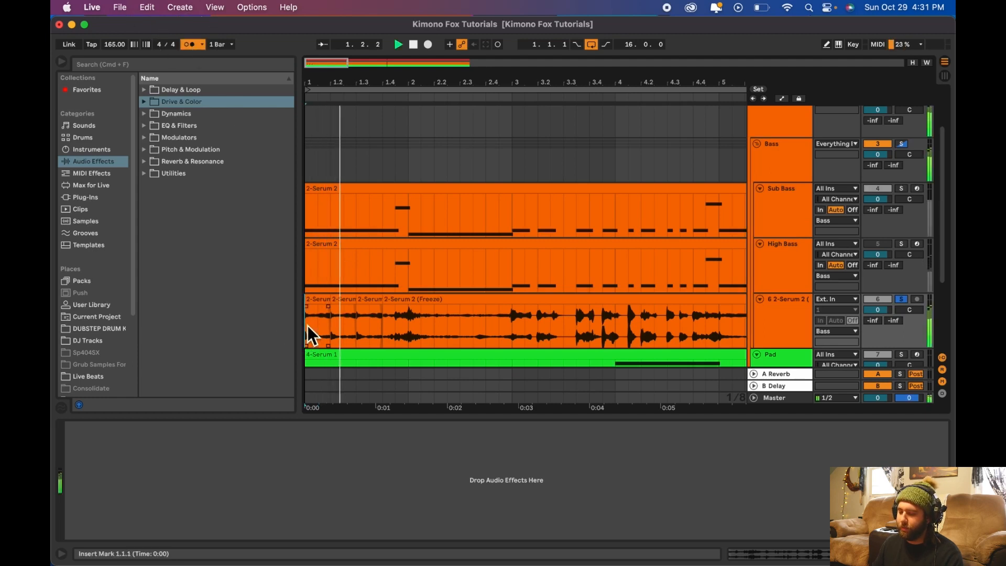
# Duplicate the half-beat slice at 1.3.1 three times up to bar 2 and play the result from the start.
pyautogui.moveTo(366, 330); pyautogui.dragTo(367, 329)
pyautogui.press('super+d')
pyautogui.press('super+d')
pyautogui.press('super+d')
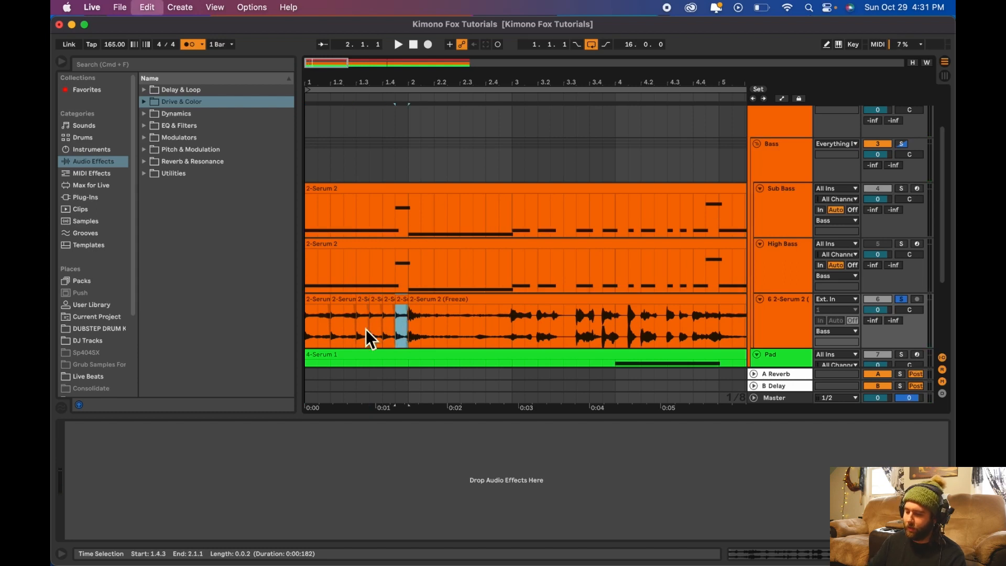
pyautogui.click(308, 325)
pyautogui.press('space')
pyautogui.press('space')
# Duplicate the sixteenth-note slice at 1.4.1 three times to fill the last beat of bar 1.
pyautogui.click(383, 321)
pyautogui.press('+')
pyautogui.press('+')
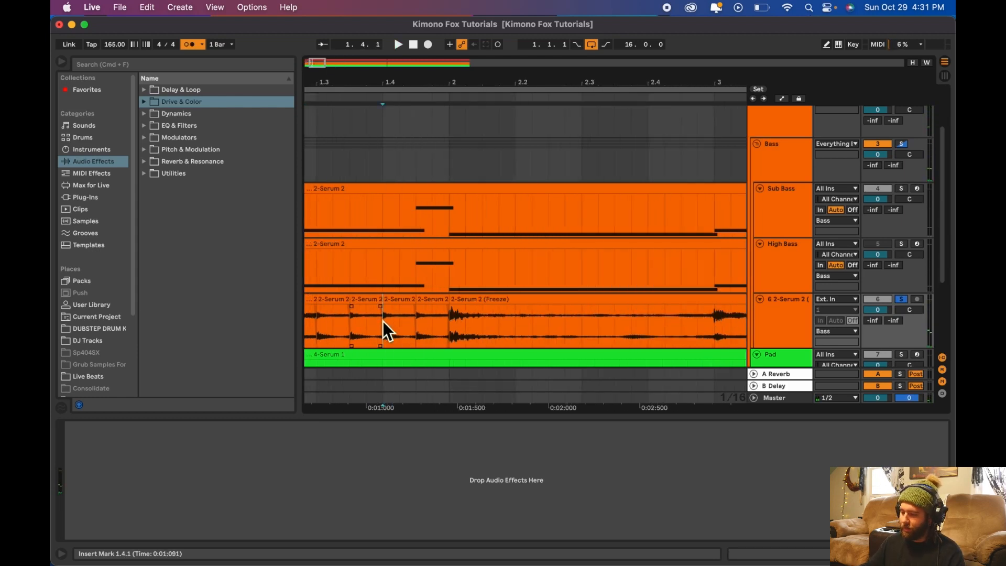
pyautogui.moveTo(392, 321); pyautogui.dragTo(400, 322)
pyautogui.press('super+d')
pyautogui.press('super+d')
pyautogui.press('super+d')
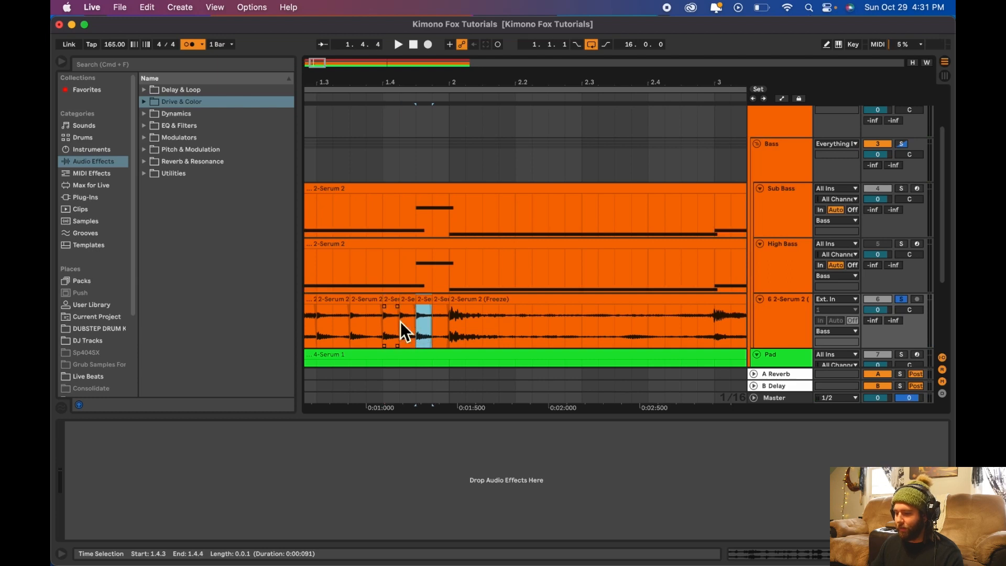
# Reverse the section of the resampled audio from 2.1.1 to 2.3.1.
pyautogui.hscroll(-3, 398, 319)
pyautogui.scroll(1, 397, 320)
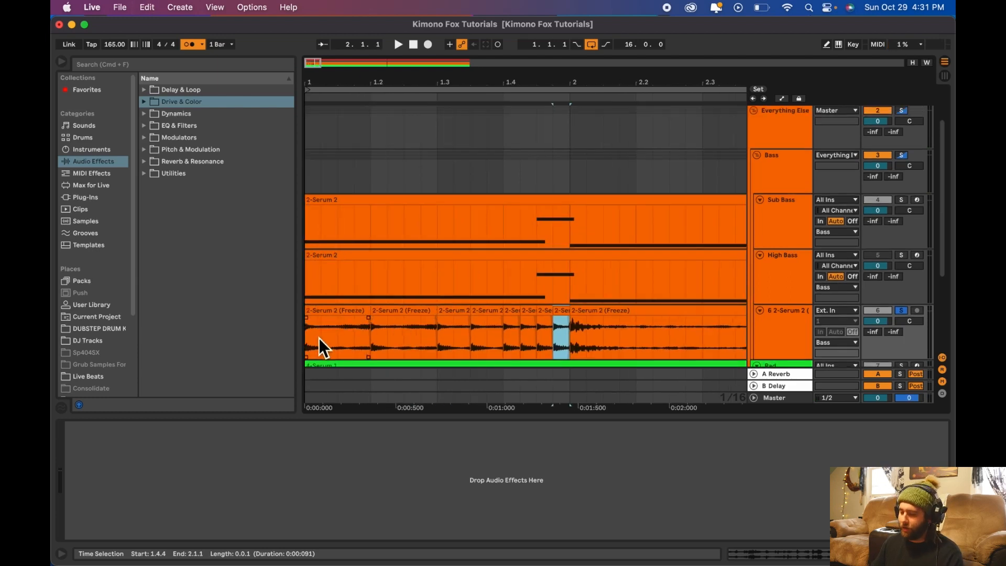
pyautogui.moveTo(580, 331); pyautogui.dragTo(702, 324)
pyautogui.press('super+j')
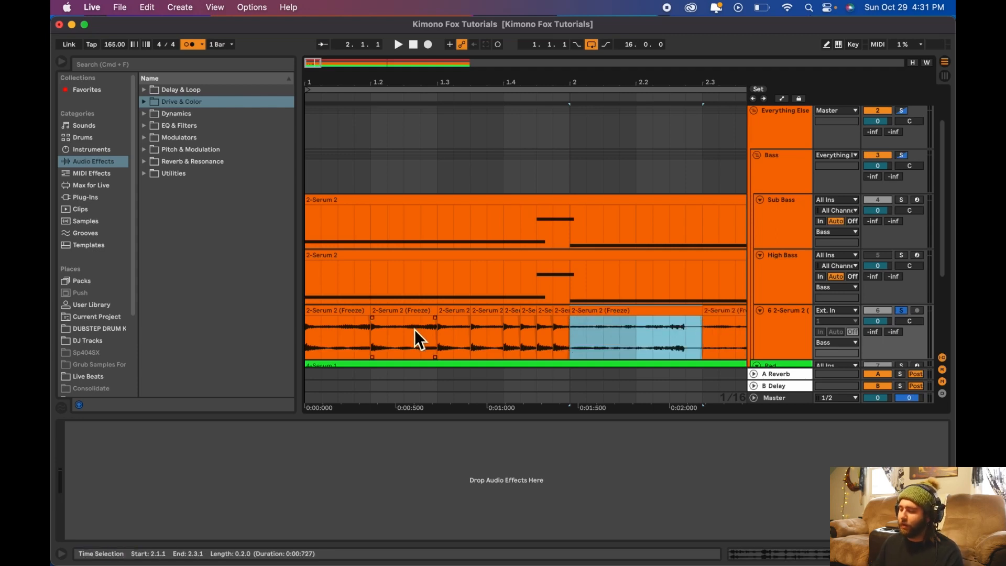
# Play the edited bass audio from bar 1 into bar 3 to check the stutters and the reversed section.
pyautogui.click(318, 313)
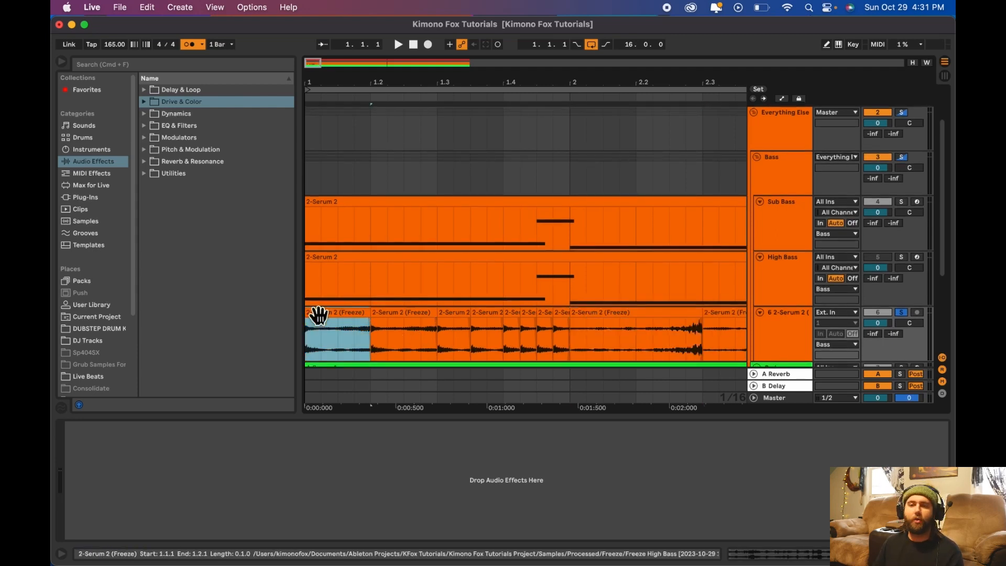
pyautogui.scroll(-1, 317, 314)
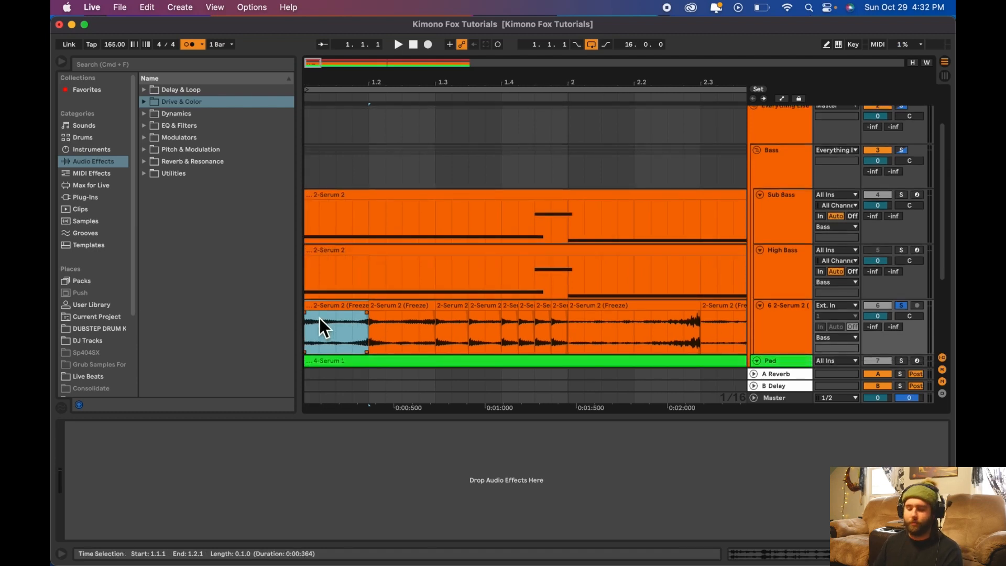
pyautogui.press('space')
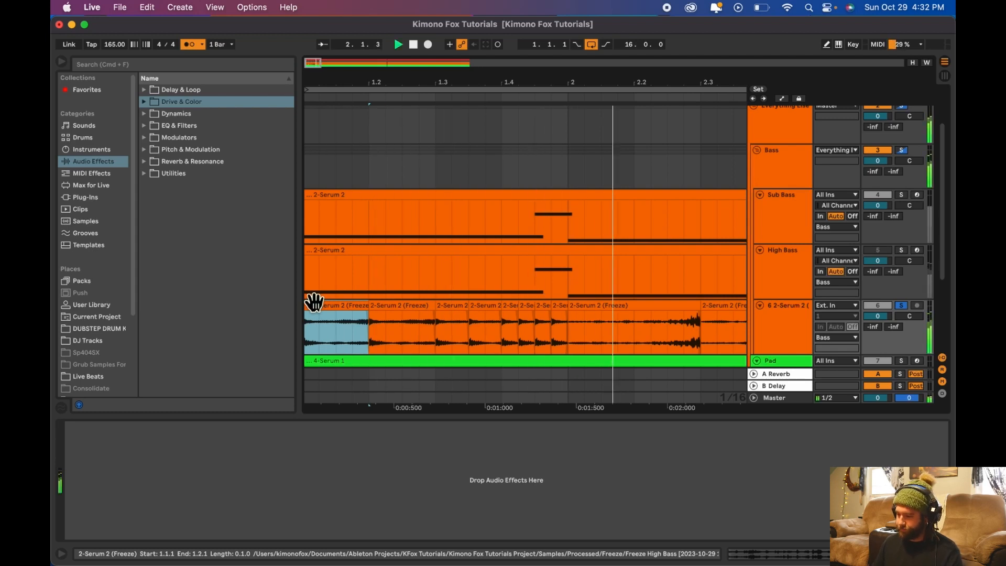
pyautogui.hscroll(4, 315, 304)
pyautogui.hscroll(3, 533, 316)
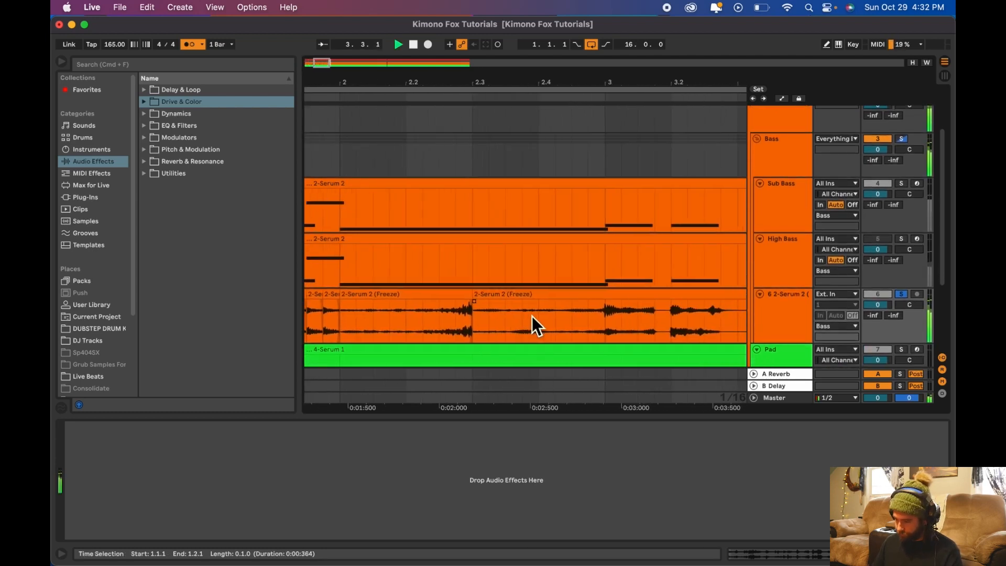
pyautogui.press('space')
# Duplicate the sixteenth-note slice at 3.2.1 of the resampled audio three times up to 3.3.1.
pyautogui.hscroll(2, 532, 316)
pyautogui.click(598, 318)
pyautogui.click(586, 317)
pyautogui.moveTo(585, 317); pyautogui.dragTo(601, 317)
pyautogui.press('super+d')
pyautogui.press('super+d')
pyautogui.press('super+d')
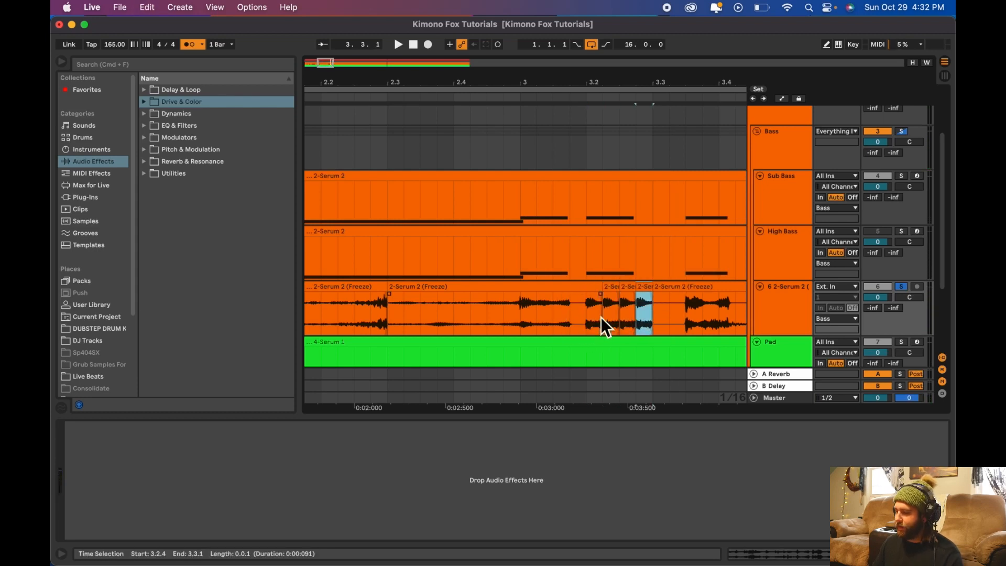
pyautogui.press('+')
pyautogui.press('+')
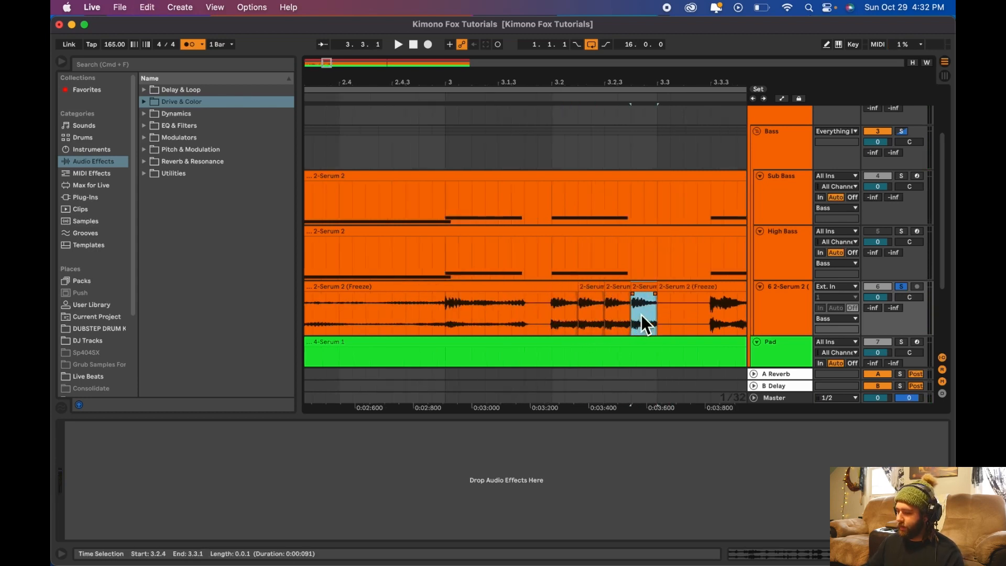
# Duplicate the tail of the 3.2.4 slice, ending at 3.3.1, twice to extend the stutter with shorter repeats.
pyautogui.moveTo(634, 316); pyautogui.dragTo(665, 316)
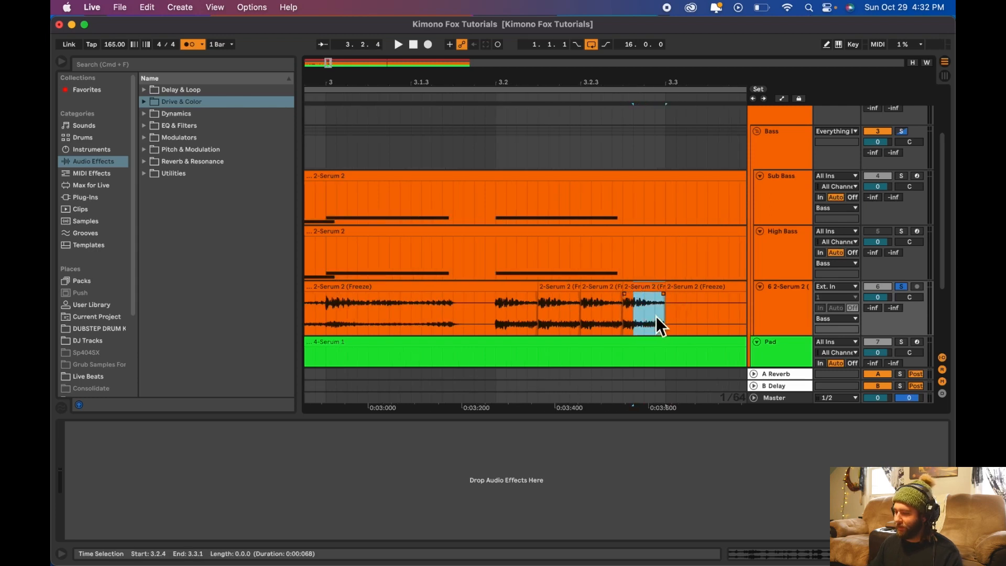
pyautogui.press('super+d')
pyautogui.press('super+d')
# Play the edited bass audio from bar 1 to around 3.4.3 to check the extended stutter in bar 3.
pyautogui.hscroll(-8, 652, 315)
pyautogui.hscroll(-10, 363, 293)
pyautogui.scroll(-4, 363, 292)
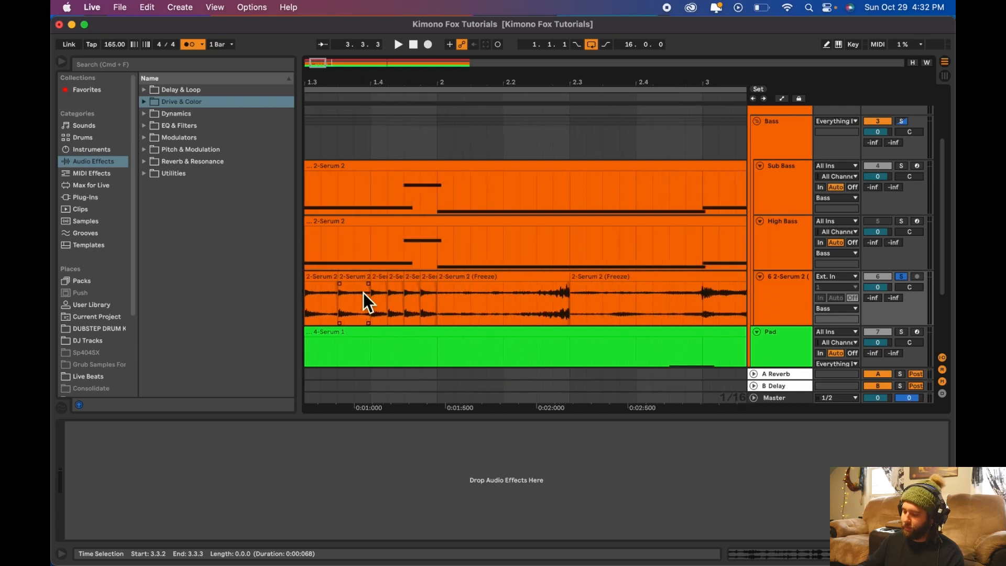
pyautogui.scroll(-2, 363, 293)
pyautogui.hscroll(-5, 363, 292)
pyautogui.scroll(1, 361, 292)
pyautogui.click(322, 280)
pyautogui.press('space')
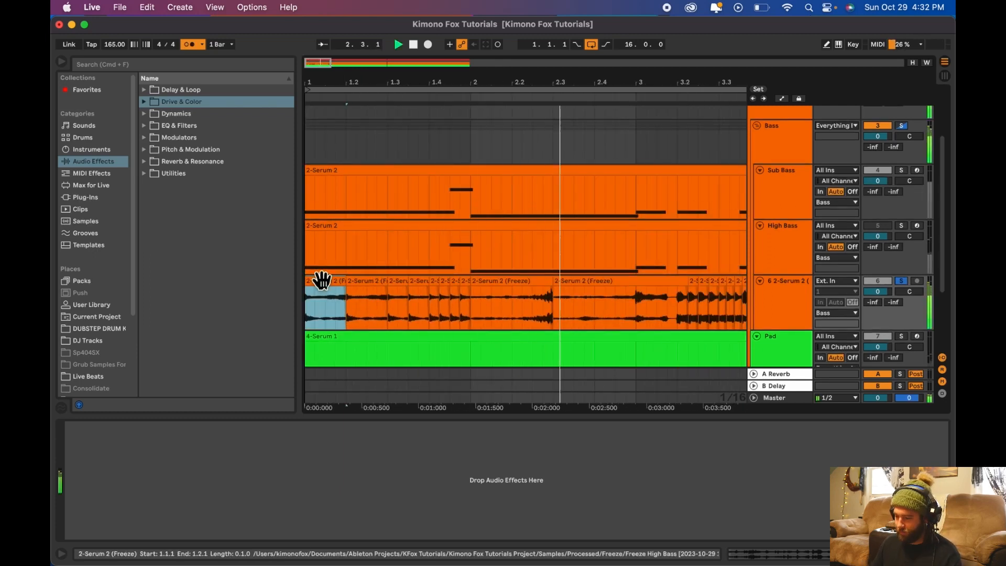
pyautogui.hscroll(5, 321, 280)
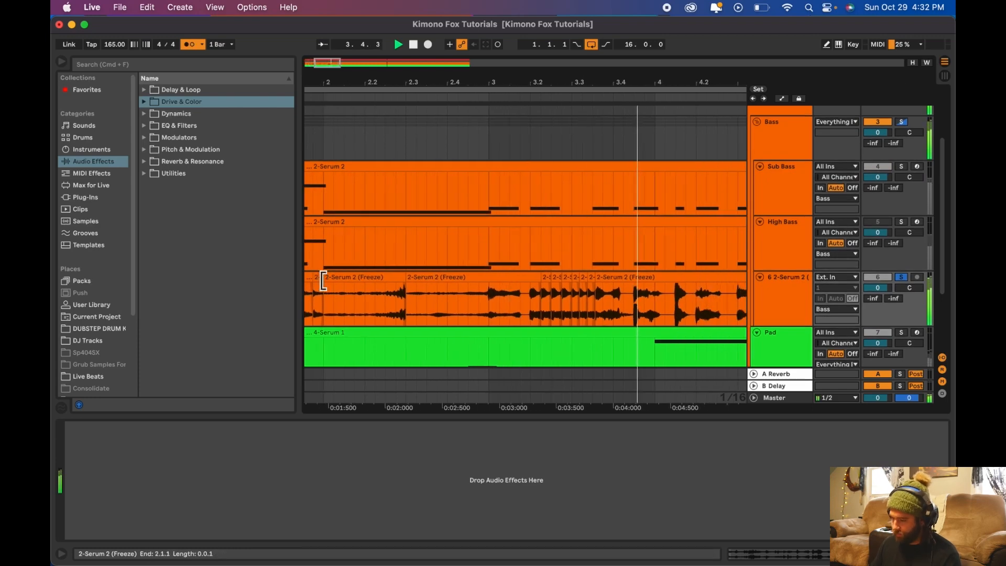
pyautogui.hscroll(3, 322, 281)
pyautogui.click(555, 298)
pyautogui.press('space')
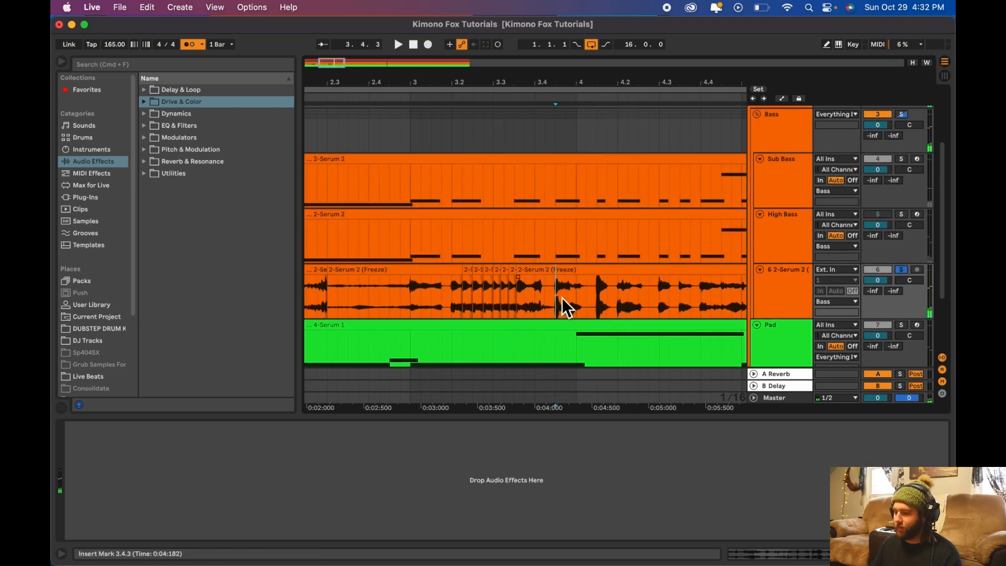
# Duplicate the sixteenth-note slice at 3.4.3 of the resampled audio twice up to 4.1.2 and play the result from bar 3.
pyautogui.moveTo(560, 296); pyautogui.dragTo(566, 298)
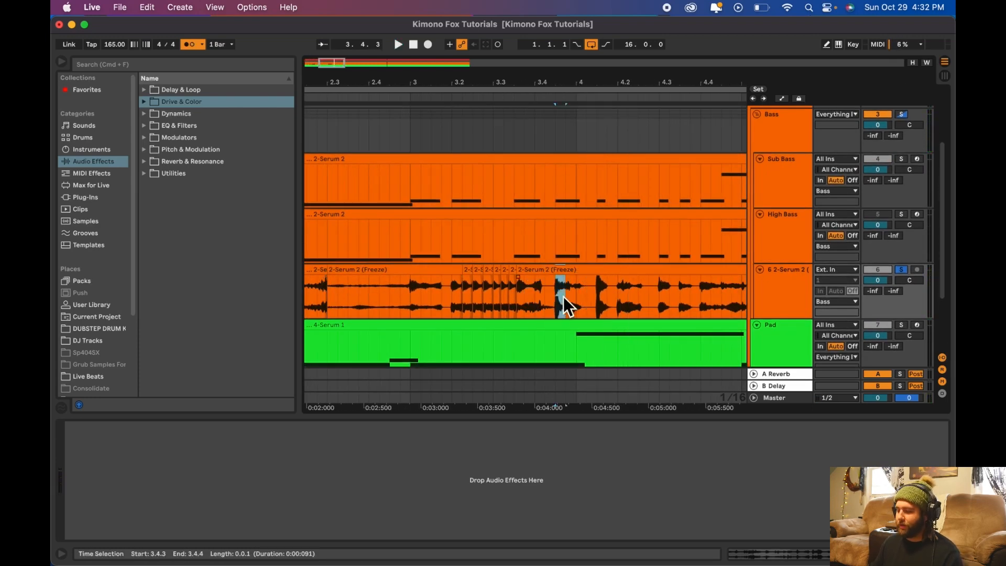
pyautogui.press('super+d')
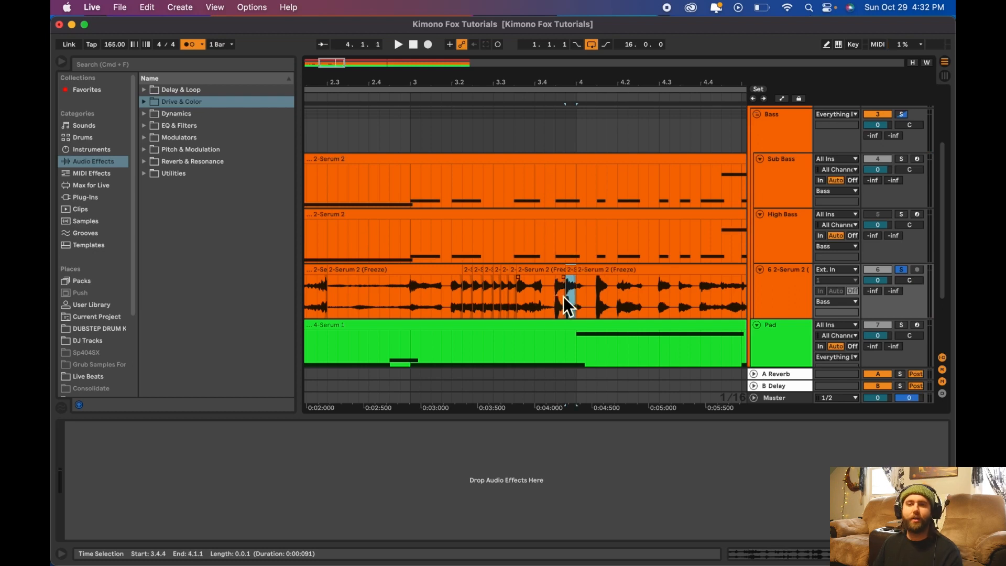
pyautogui.press('super+d')
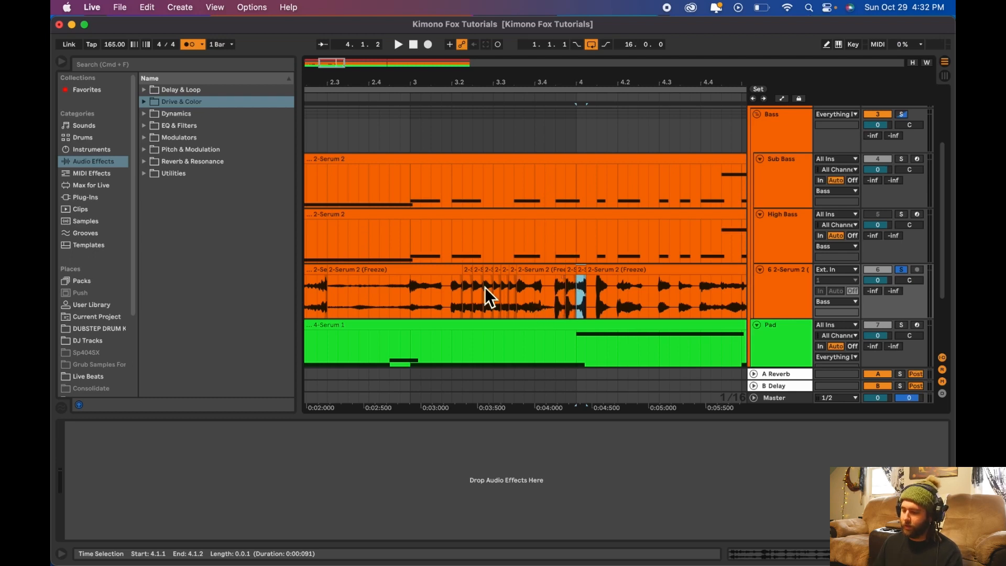
pyautogui.click(461, 291)
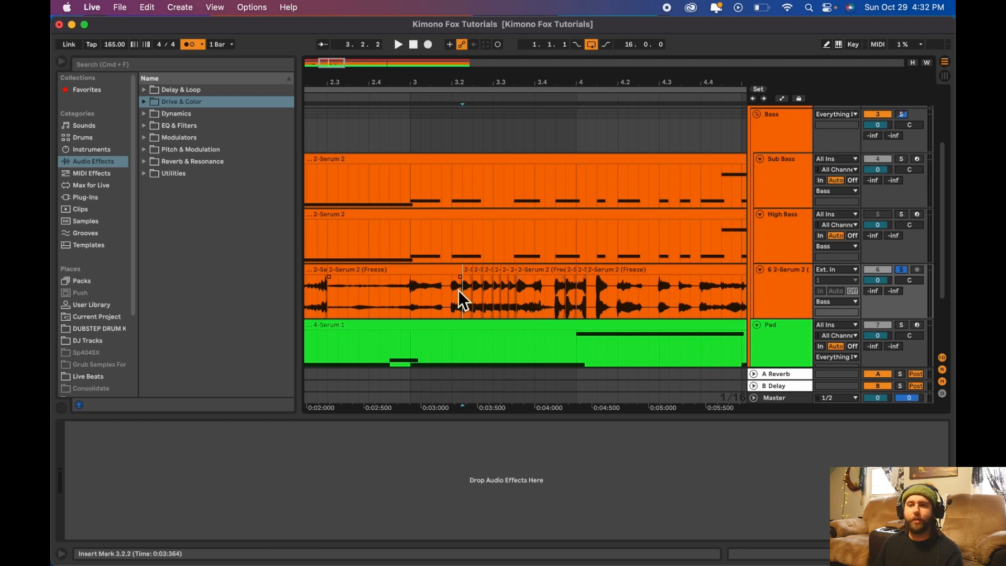
pyautogui.click(409, 297)
pyautogui.press('space')
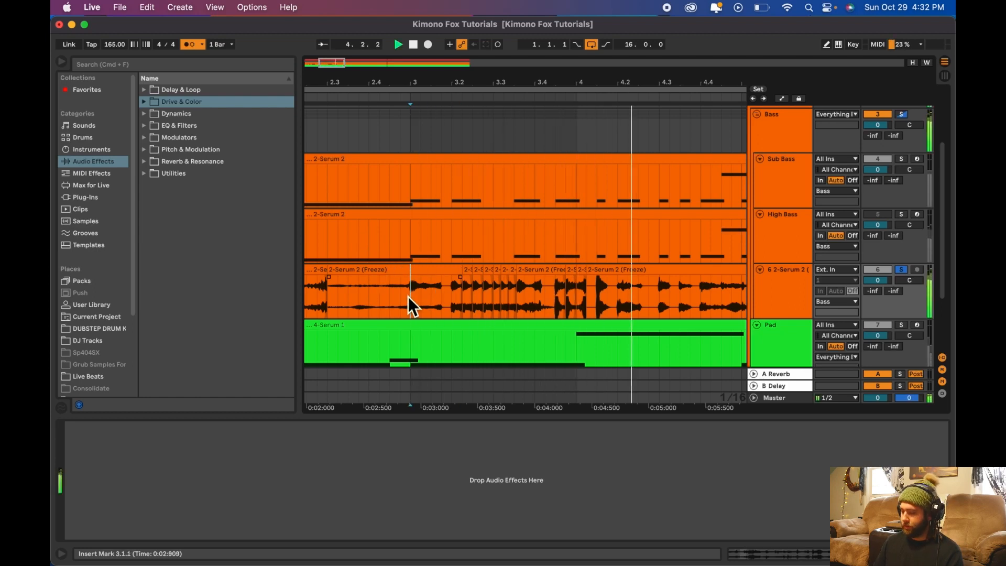
# Duplicate the sixteenth-note slice at 4.2.2 of the resampled audio once, onto 4.2.3.
pyautogui.moveTo(587, 301); pyautogui.dragTo(591, 301)
pyautogui.press('super+e')
pyautogui.press('space')
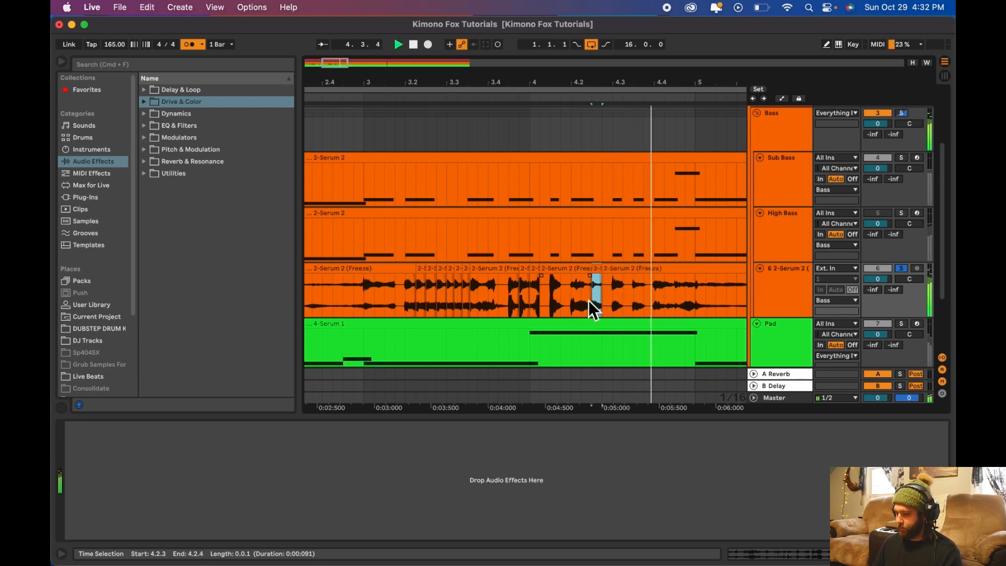
pyautogui.press('space')
# Reverse the section of the resampled audio from 5.1.1 to 5.3.1 and play it from 4.2.3.
pyautogui.moveTo(594, 294); pyautogui.dragTo(677, 298)
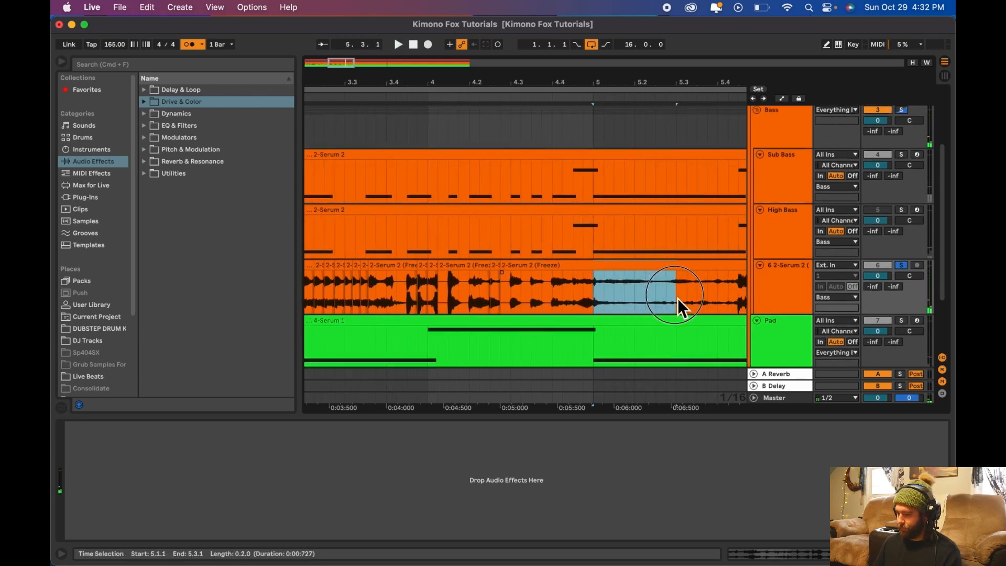
pyautogui.press('super+e')
pyautogui.click(495, 281)
pyautogui.press('space')
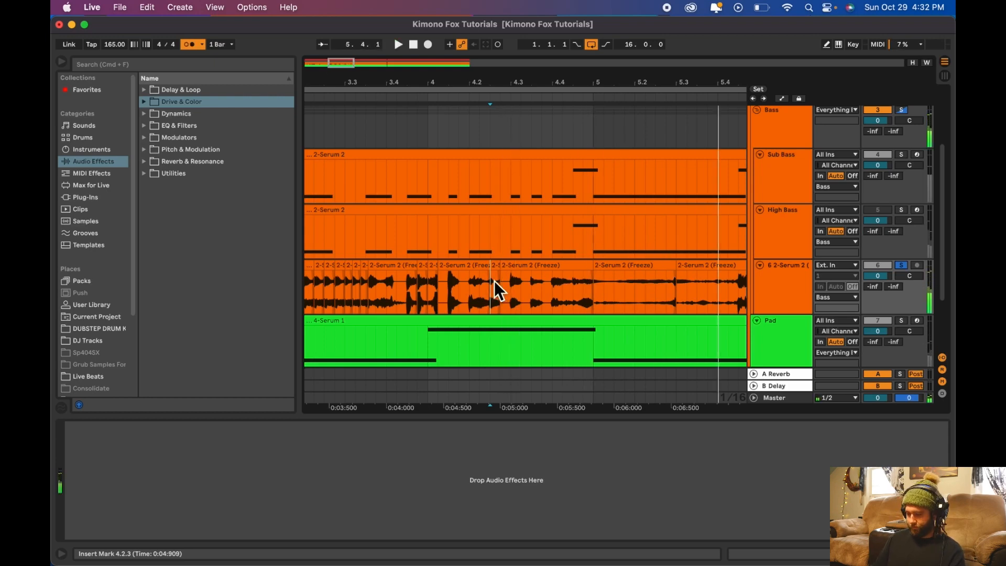
pyautogui.press('space')
# Duplicate the sixteenth-note slice at 5.2.1 three times up to 5.3.1 and play the result from 4.3.2.
pyautogui.click(640, 294)
pyautogui.press('super+d')
pyautogui.press('super+d')
pyautogui.press('super+d')
pyautogui.click(520, 292)
pyautogui.press('space')
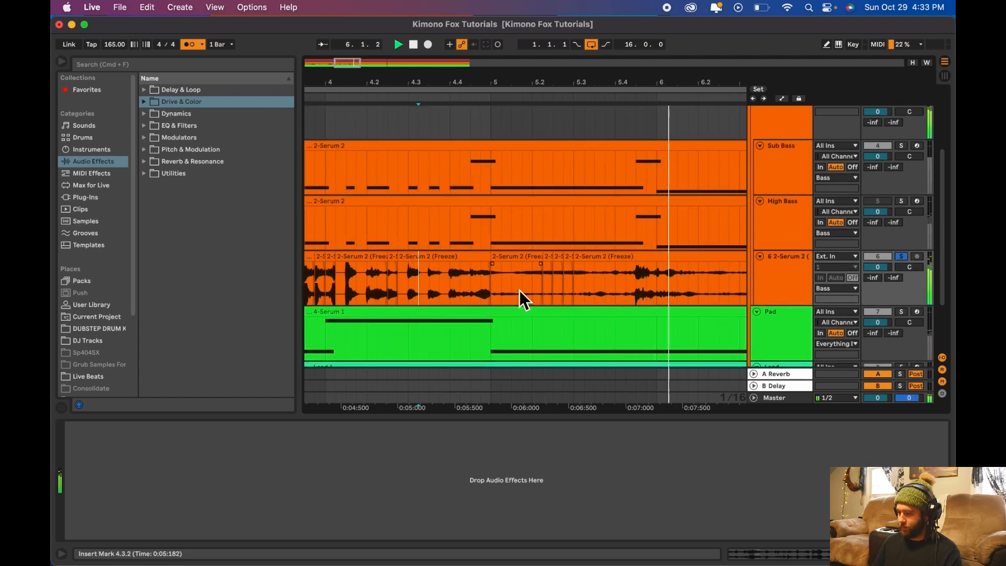
# Duplicate the sixteenth-note slice at 6.1.1 of the resampled audio twice up to 6.1.4.
pyautogui.click(521, 286)
pyautogui.moveTo(521, 274)
pyautogui.mouseDown()
pyautogui.moveTo(494, 269)
pyautogui.moveTo(505, 272)
pyautogui.mouseUp()
pyautogui.press('super+d')
pyautogui.press('super+d')
# Try pasting a copy of the sixteenth-note slice at 6.2.2 and play it from 5.4.1.
pyautogui.press('super+c')
pyautogui.click(564, 269)
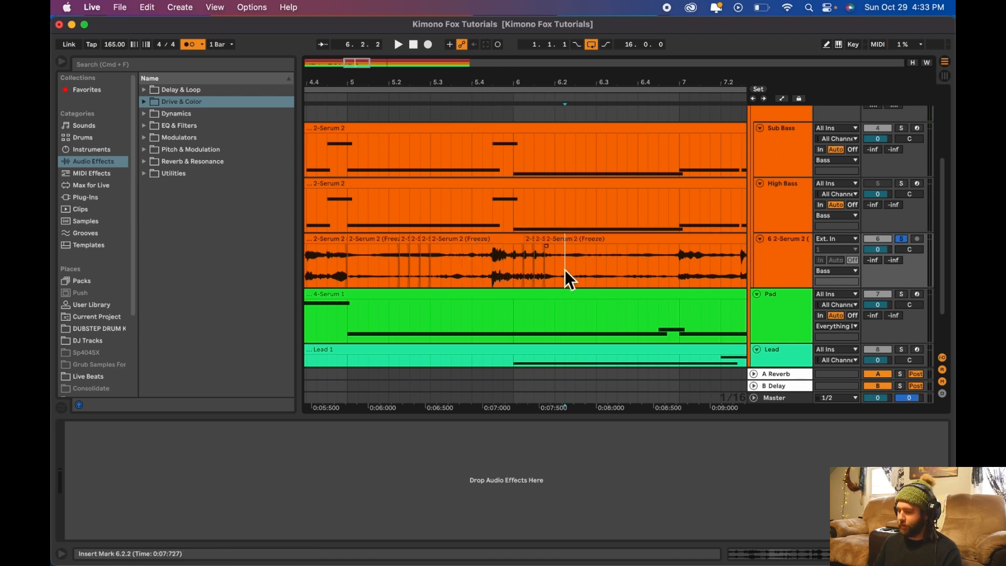
pyautogui.press('super+v')
pyautogui.click(472, 260)
pyautogui.press('space')
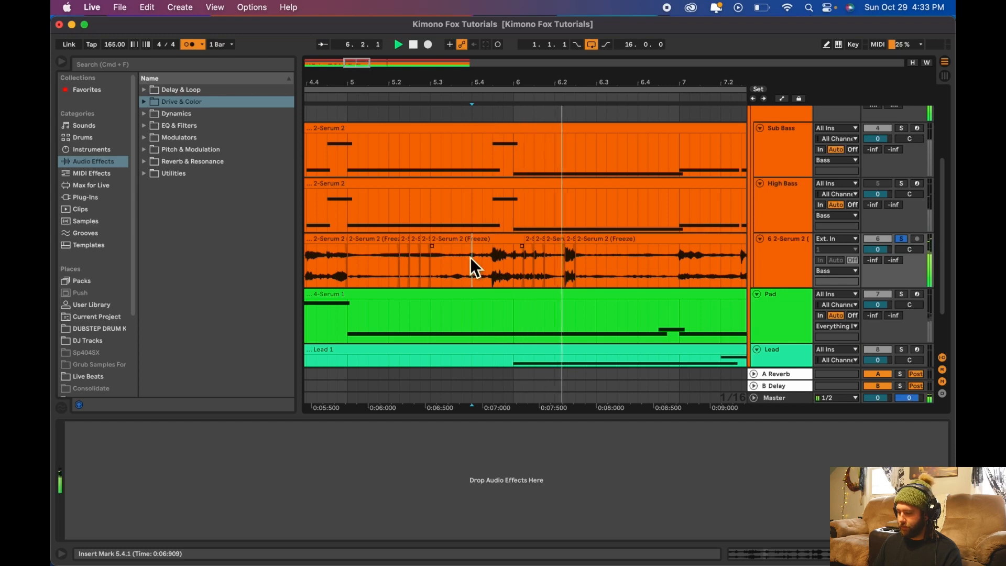
pyautogui.press('super+z')
# Play the audio from 6.1.1 and duplicate the sixteenth-note slice at 6.4.1 once, onto 6.4.2.
pyautogui.click(514, 256)
pyautogui.press('space')
pyautogui.press('space')
pyautogui.click(638, 264)
pyautogui.moveTo(646, 264); pyautogui.dragTo(652, 265)
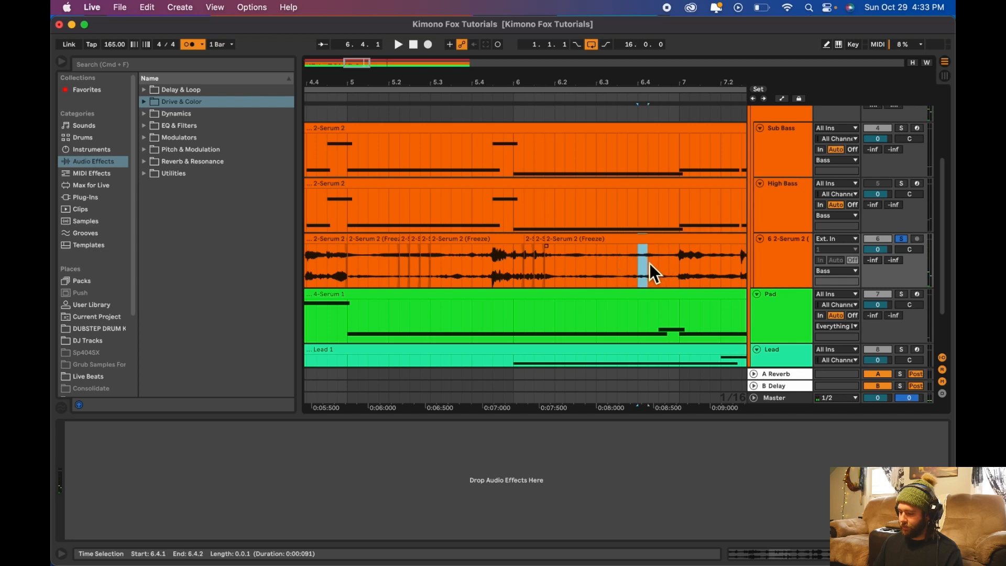
pyautogui.press('super+e')
# Audition the stutter around beat 6.4 and duplicate its 6.4.2 slice twice up to 7.1.1.
pyautogui.press('space')
pyautogui.press('space')
pyautogui.click(622, 265)
pyautogui.press('space')
pyautogui.press('space')
pyautogui.click(653, 237)
pyautogui.press('super+d')
pyautogui.press('super+d')
# Play the audio from 4.4.4 and set the gain of the four reversed clips between 5.1.1 and 5.3.1 to 4 dB.
pyautogui.click(338, 283)
pyautogui.press('space')
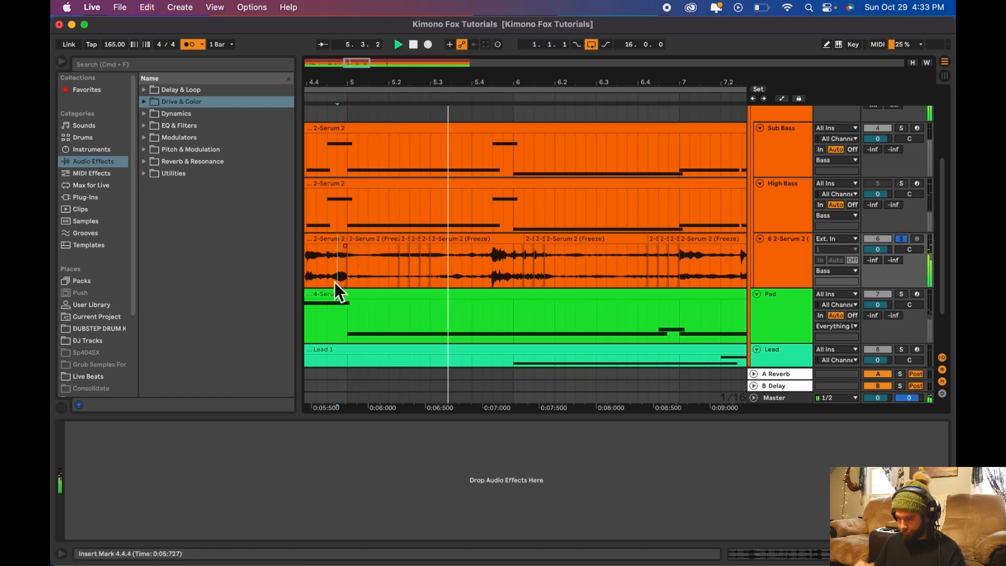
pyautogui.press('space')
pyautogui.moveTo(350, 272); pyautogui.dragTo(422, 278)
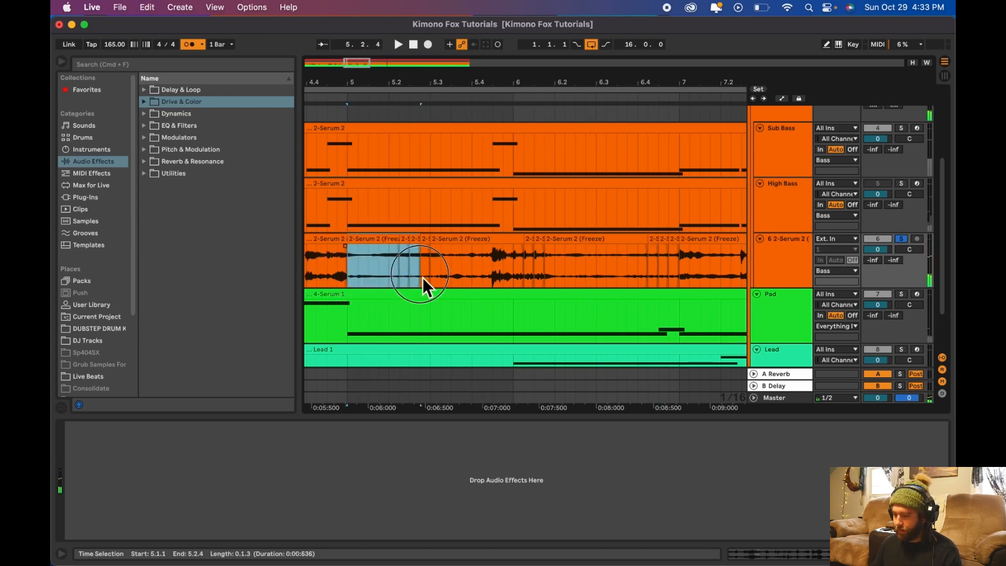
pyautogui.click(388, 239)
pyautogui.click(253, 434)
pyautogui.write('4')
pyautogui.press('Return')
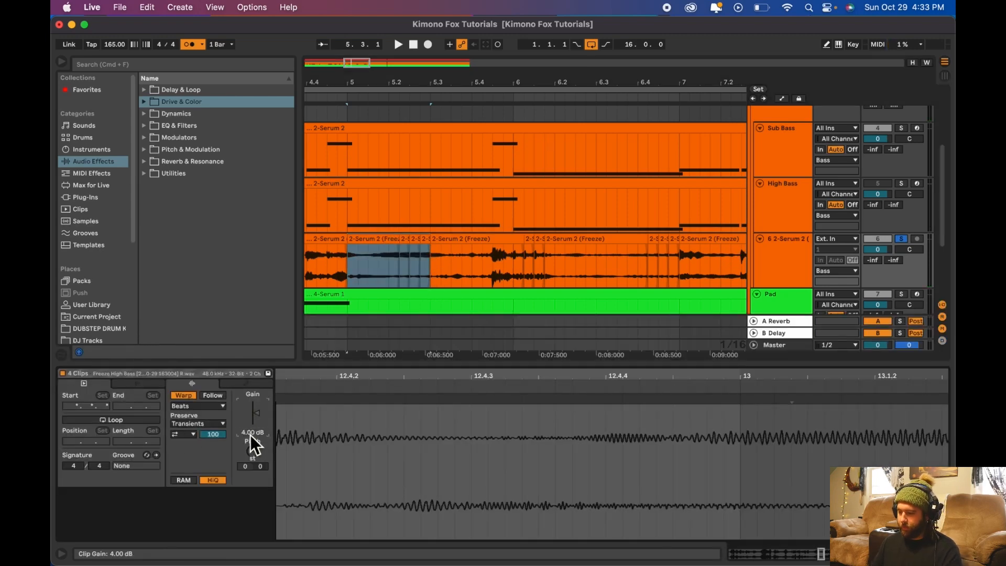
# Play the bass audio from 4.4.2 into bar 7 to check the louder reversed section and the stutters.
pyautogui.click(317, 267)
pyautogui.press('space')
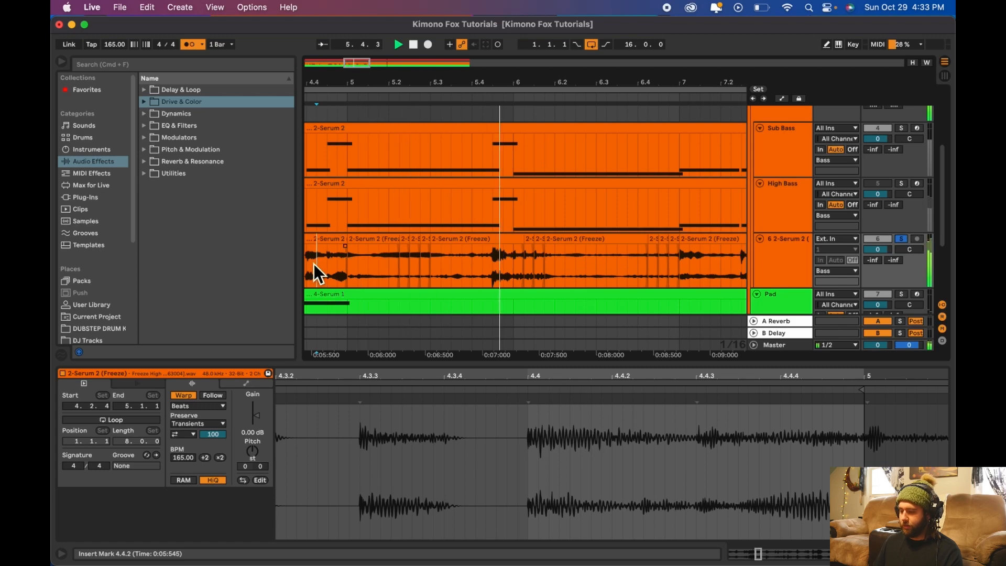
pyautogui.hscroll(3, 501, 233)
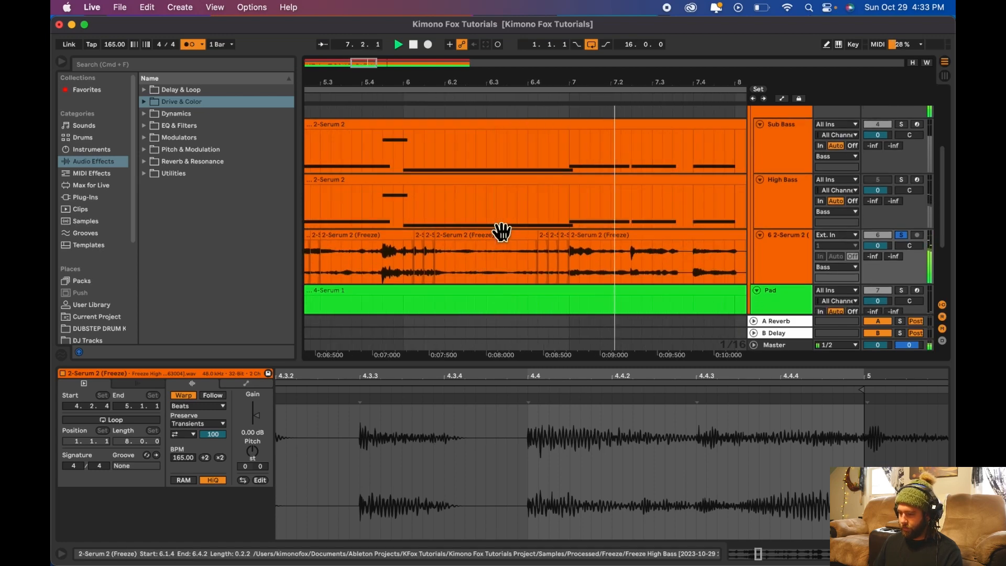
pyautogui.hscroll(3, 502, 233)
pyautogui.press('space')
# Duplicate the sixteenth-note slice at 7.2.3 three times up to 7.3.3 and play the result from bar 7.
pyautogui.moveTo(520, 250); pyautogui.dragTo(527, 250)
pyautogui.press('super+d')
pyautogui.press('super+d')
pyautogui.press('super+d')
pyautogui.click(453, 246)
pyautogui.press('space')
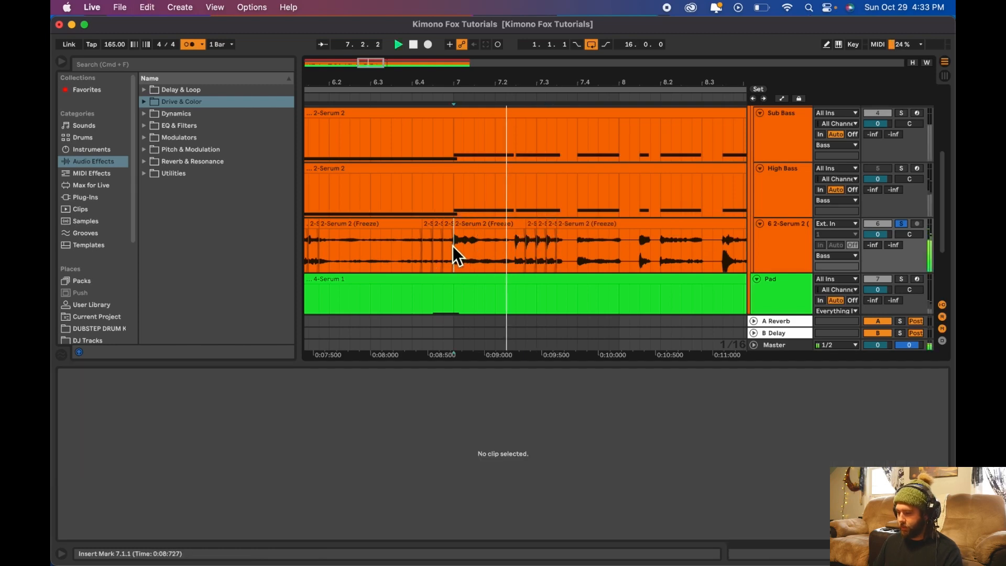
pyautogui.press('space')
# Duplicate the sixteenth-note slice at 7.3.2 twice to carry the stutter up to 7.4.1.
pyautogui.click(550, 226)
pyautogui.press('super+d')
pyautogui.press('super+d')
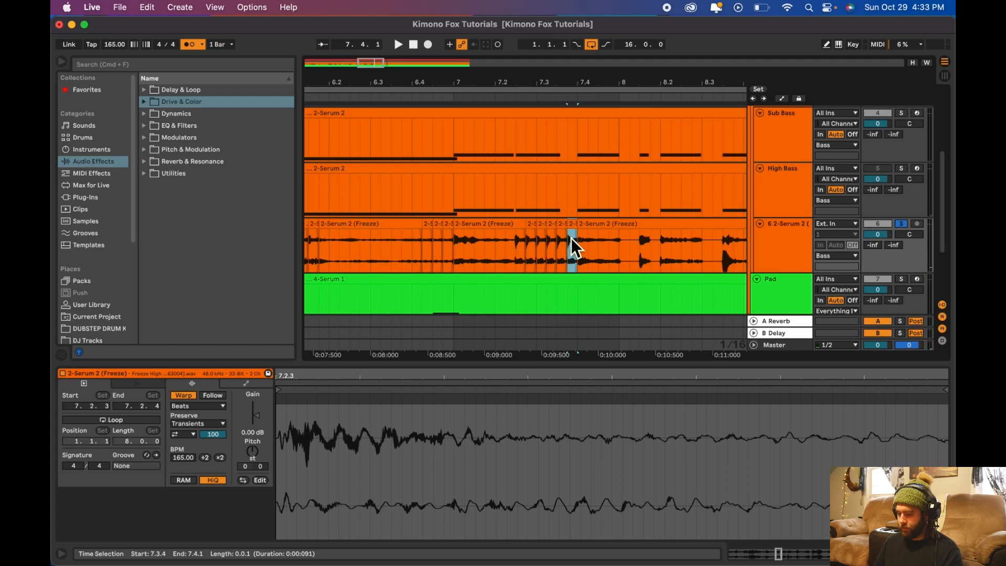
# Play the bass audio from 6.4.1 into bar 10 to check the longer stutter and find the next spot to edit.
pyautogui.click(412, 243)
pyautogui.press('space')
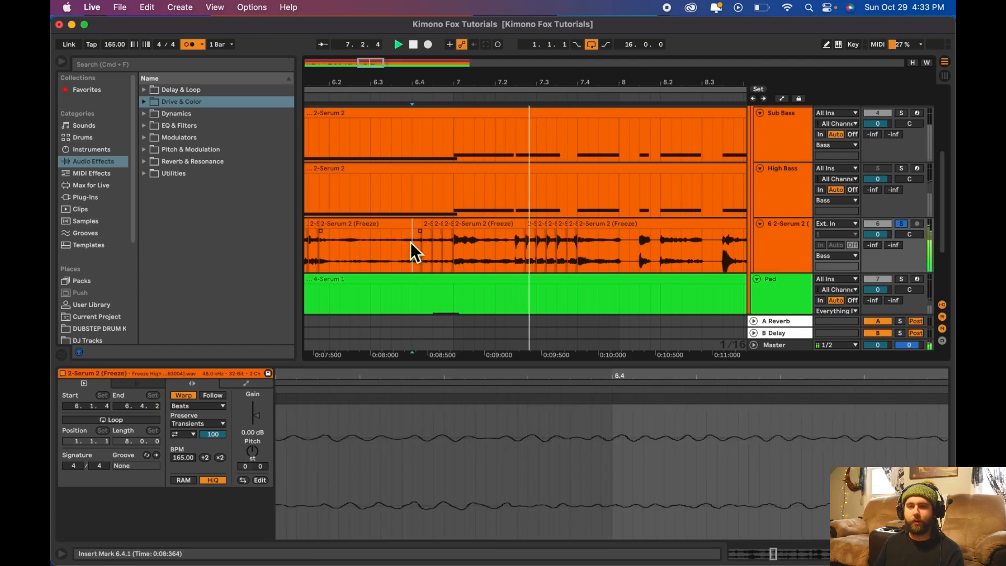
pyautogui.hscroll(5, 410, 242)
pyautogui.scroll(-1, 410, 242)
pyautogui.hscroll(5, 410, 242)
pyautogui.scroll(-1, 411, 242)
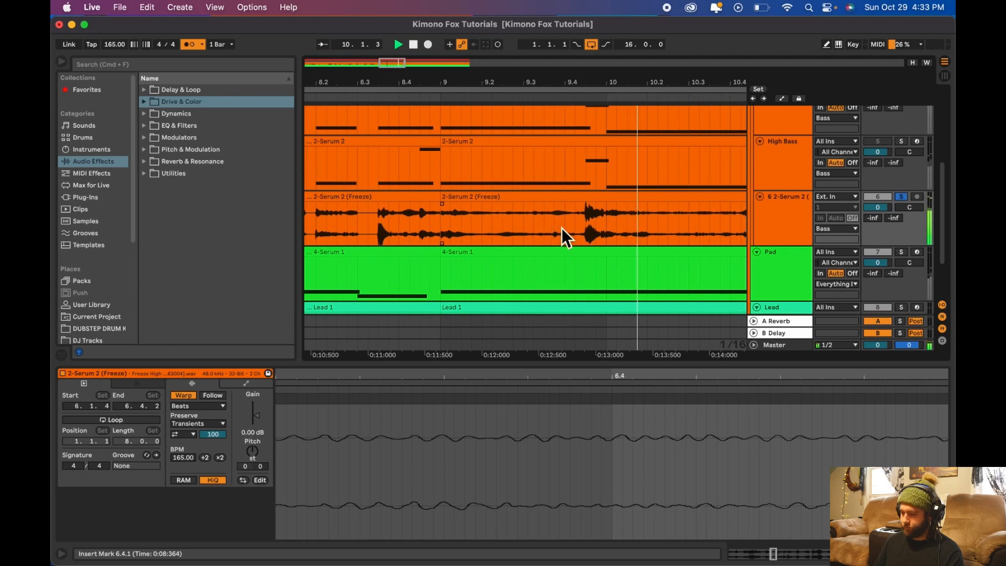
pyautogui.hscroll(5, 561, 228)
pyautogui.scroll(-1, 562, 228)
pyautogui.press('space')
# Duplicate the eighth-note slice from 10.1.3 to 10.2.1 three times up to 10.3.3.
pyautogui.moveTo(525, 215); pyautogui.dragTo(544, 216)
pyautogui.press('super+d')
pyautogui.press('super+d')
pyautogui.press('super+d')
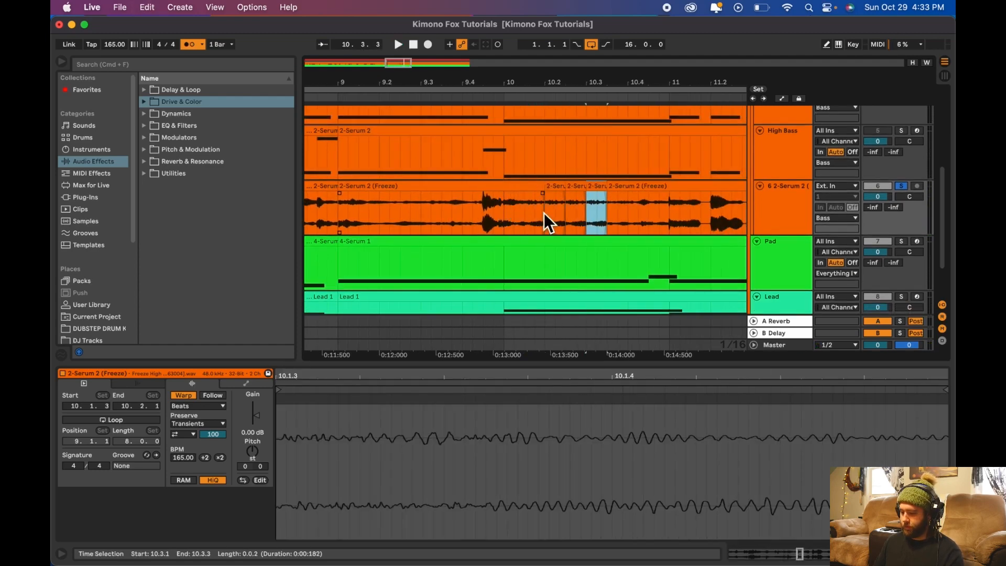
# Play the audio from 9.4.2 and duplicate the eighth-note slice at 10.4.1 once, filling up to 11.1.1.
pyautogui.click(471, 209)
pyautogui.press('space')
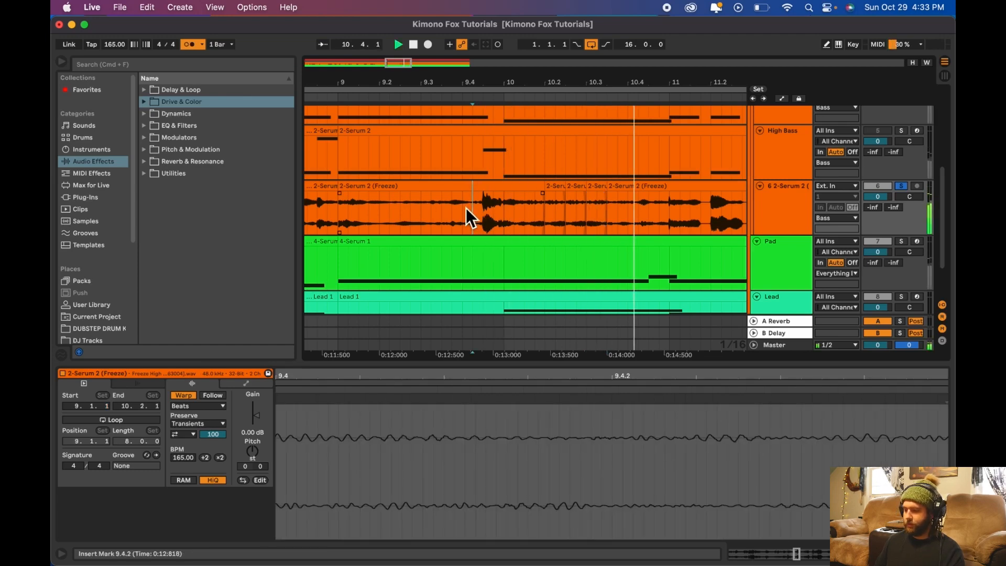
pyautogui.press('space')
pyautogui.moveTo(632, 216); pyautogui.dragTo(647, 213)
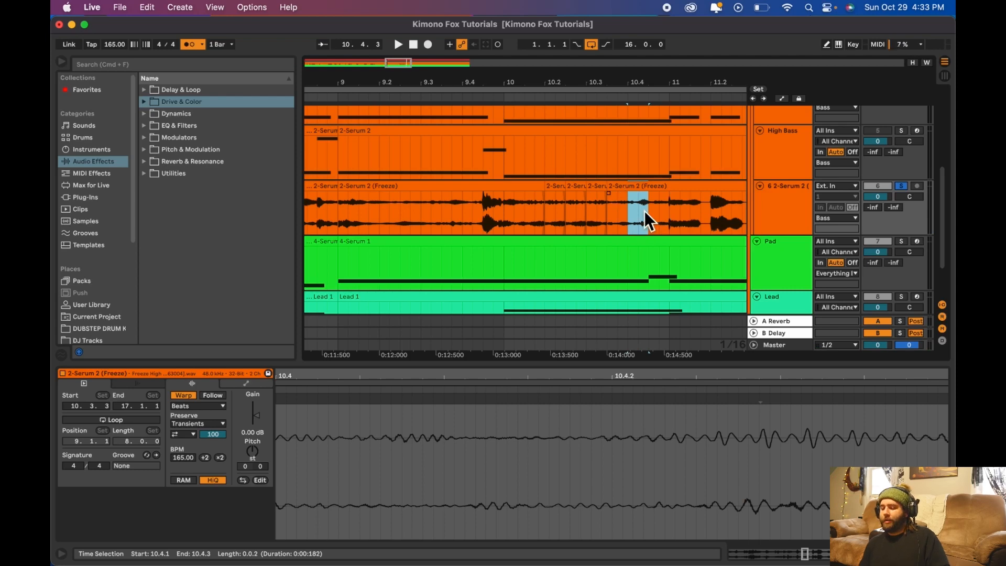
pyautogui.press('super+d')
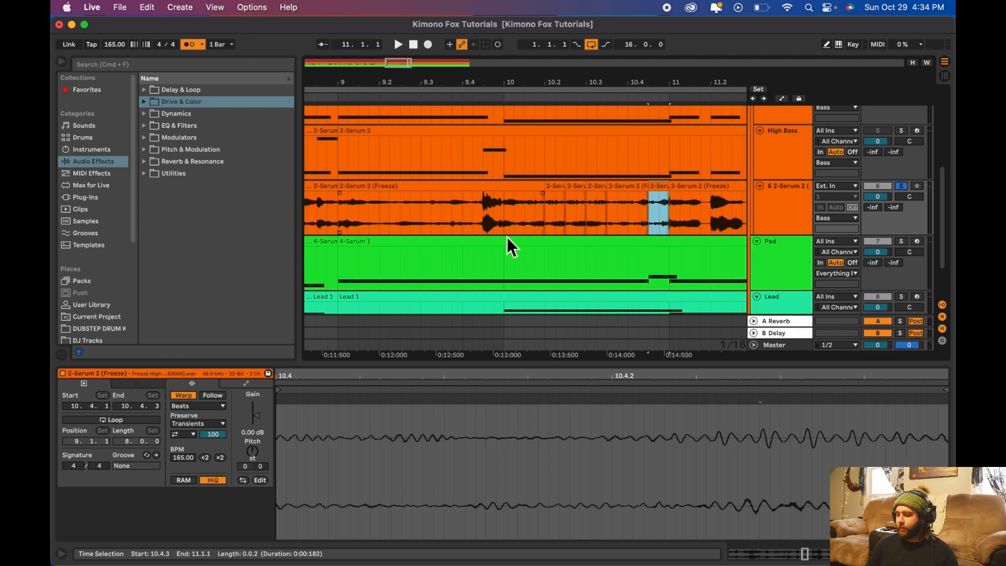
# Play the edited bass audio from 8.4.3 into bar 13 to check the bar 10 stutters and the section that follows.
pyautogui.hscroll(-3, 466, 221)
pyautogui.click(387, 222)
pyautogui.press('space')
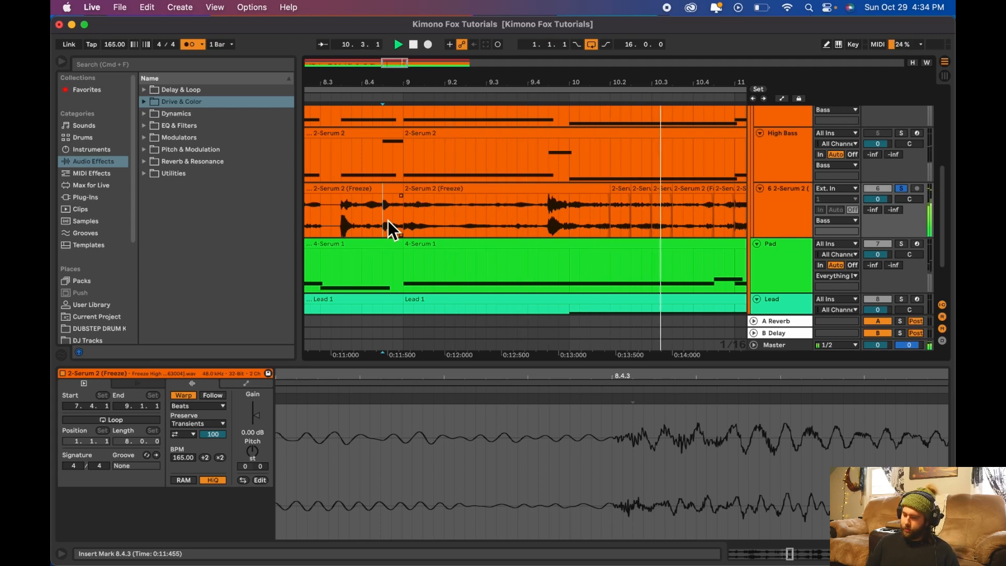
pyautogui.hscroll(5, 461, 232)
pyautogui.scroll(-1, 460, 231)
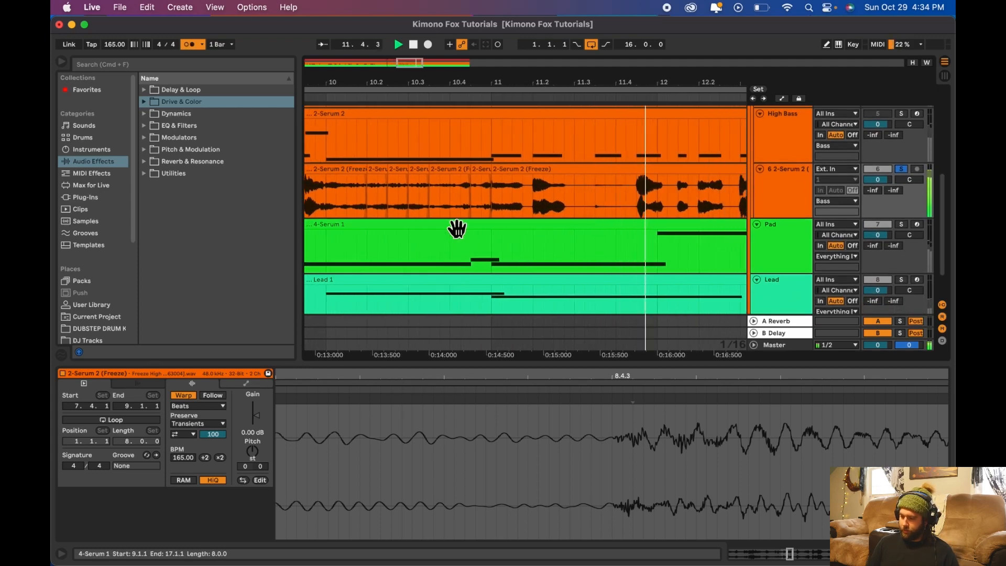
pyautogui.hscroll(5, 456, 228)
pyautogui.scroll(-1, 457, 228)
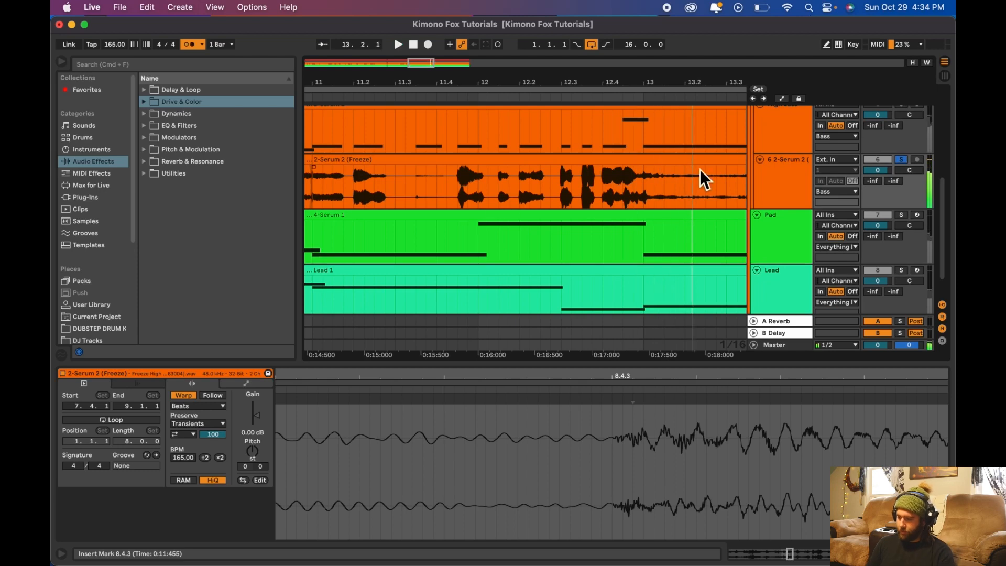
pyautogui.hscroll(2, 699, 169)
pyautogui.scroll(1, 699, 169)
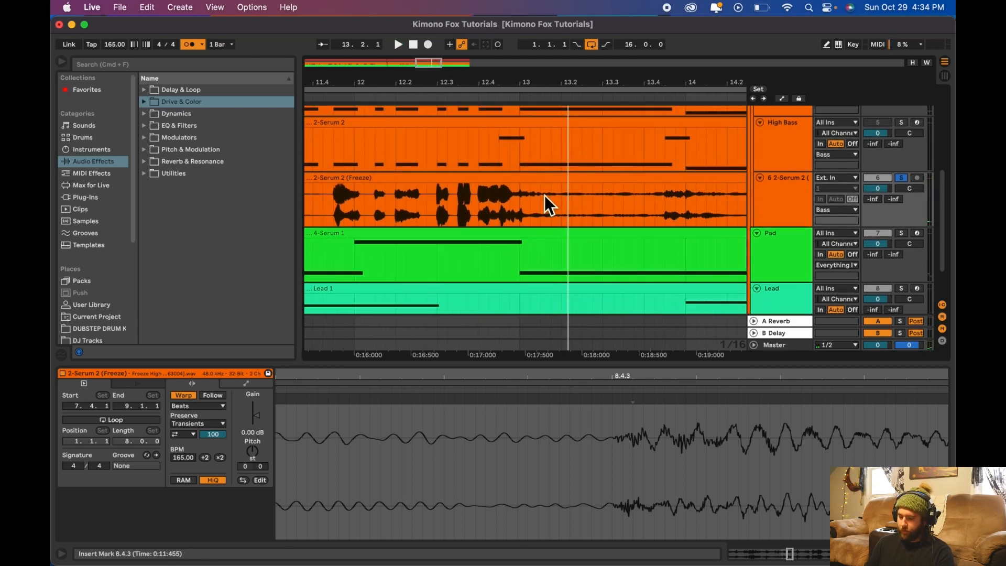
pyautogui.scroll(-5, 545, 195)
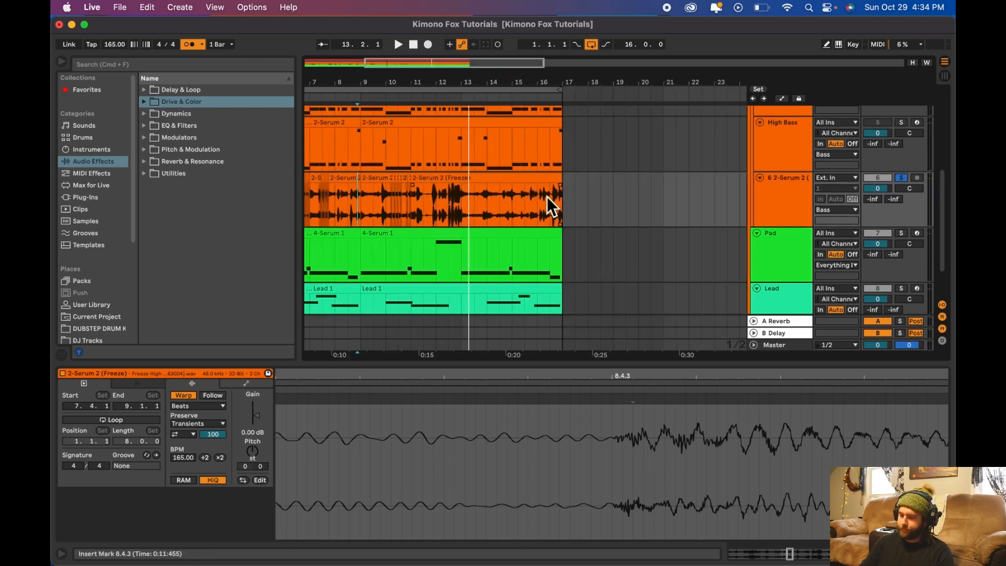
# Duplicate the quarter-note slice of the bass audio at 11.2.1 once, to 11.3.1.
pyautogui.scroll(5, 544, 195)
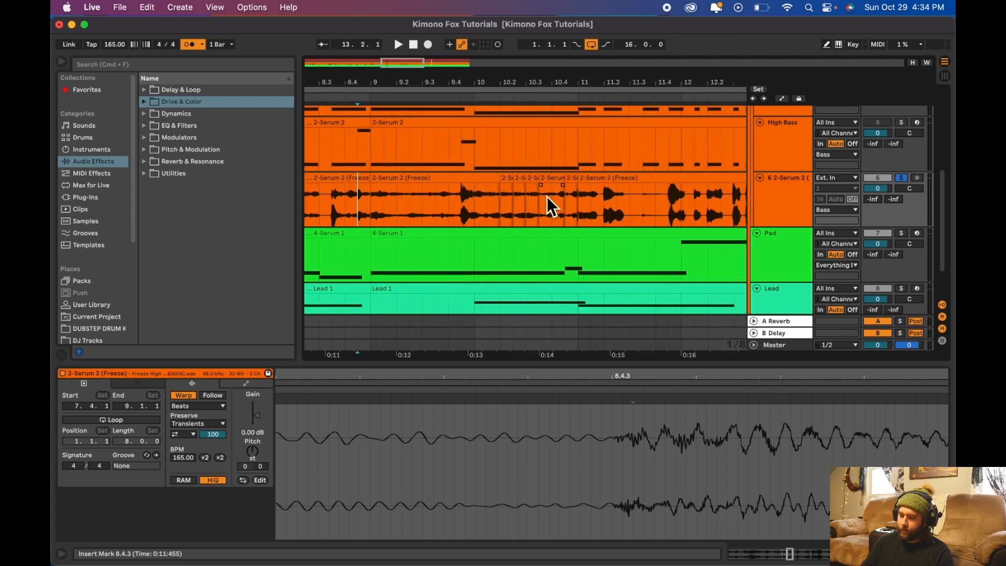
pyautogui.scroll(1, 546, 196)
pyautogui.moveTo(509, 215); pyautogui.dragTo(532, 217)
pyautogui.press('super+d')
# Play the bass audio from 10.3.1 and duplicate the quarter-note slice at 11.3.1 to 11.4.1.
pyautogui.click(427, 215)
pyautogui.press('space')
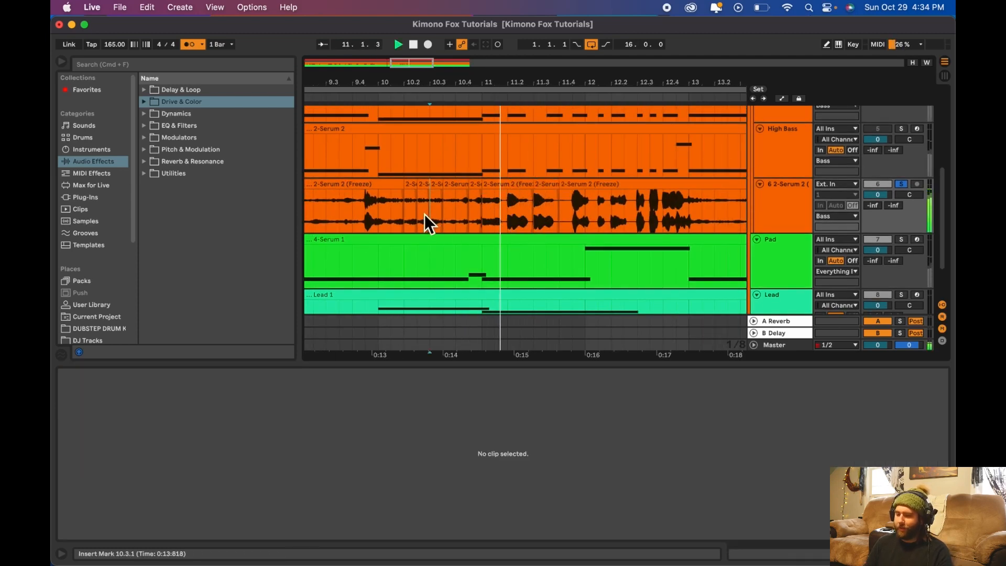
pyautogui.press('space')
pyautogui.moveTo(536, 205); pyautogui.dragTo(558, 209)
# Play from 11.1.3, split off the section from 12.1.1 to 12.2.1 and raise its clip gain to 2.25 dB.
pyautogui.click(498, 201)
pyautogui.press('space')
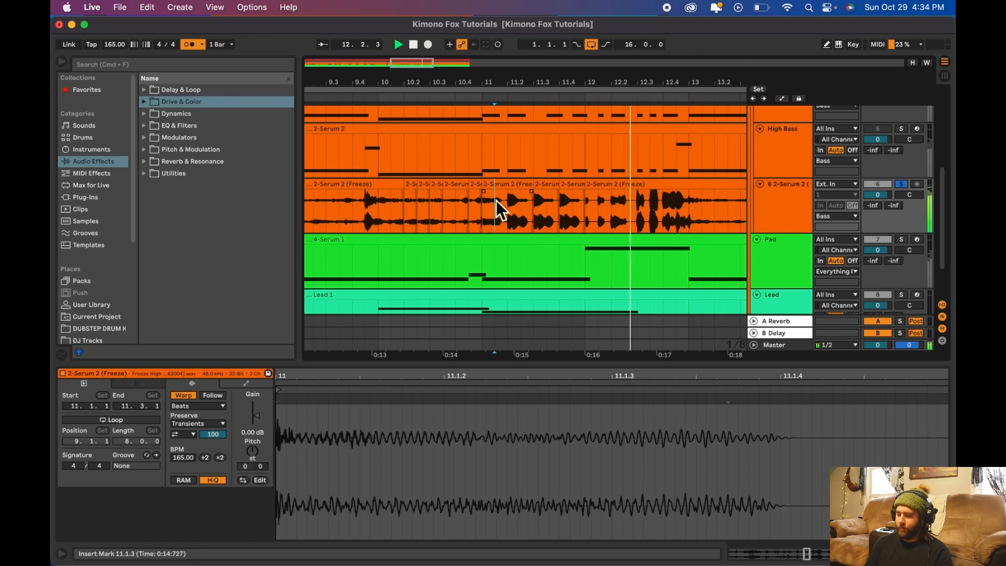
pyautogui.press('space')
pyautogui.click(585, 210)
pyautogui.moveTo(587, 212); pyautogui.dragTo(611, 215)
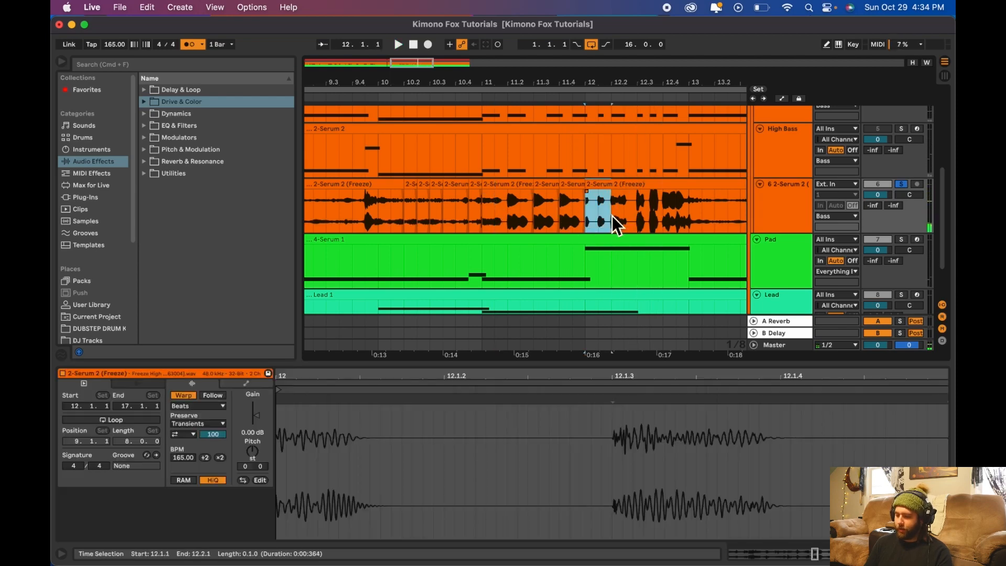
pyautogui.moveTo(259, 413); pyautogui.dragTo(259, 409)
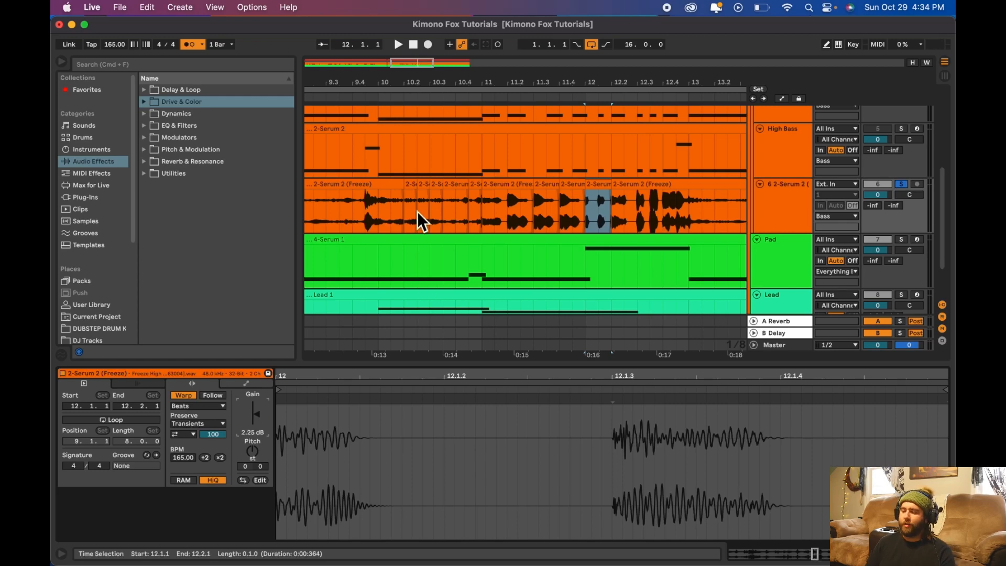
# Play from 9.4.1 and duplicate the bass audio section from 13.1.1 to 13.2.3 right after itself.
pyautogui.click(354, 206)
pyautogui.press('space')
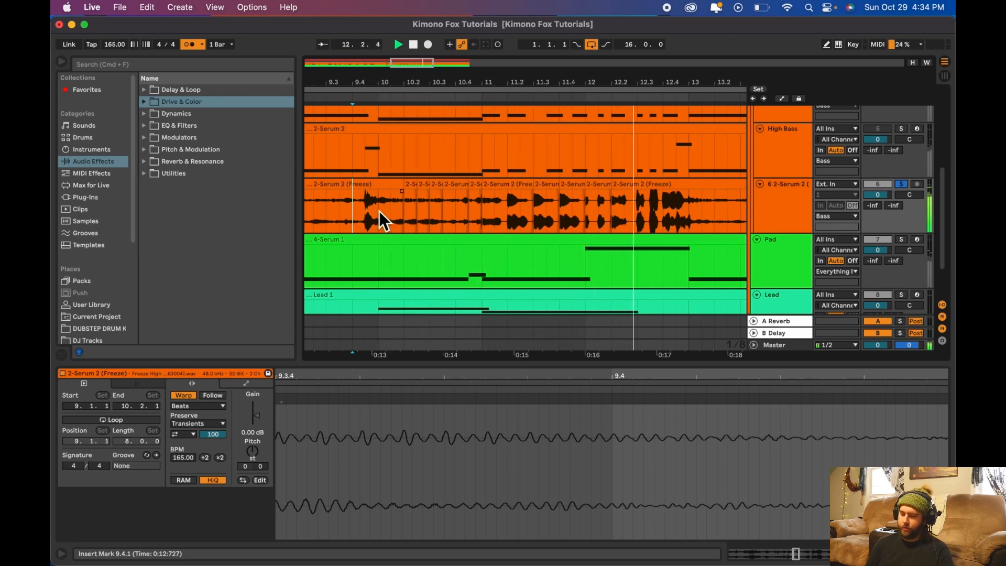
pyautogui.scroll(-1, 606, 233)
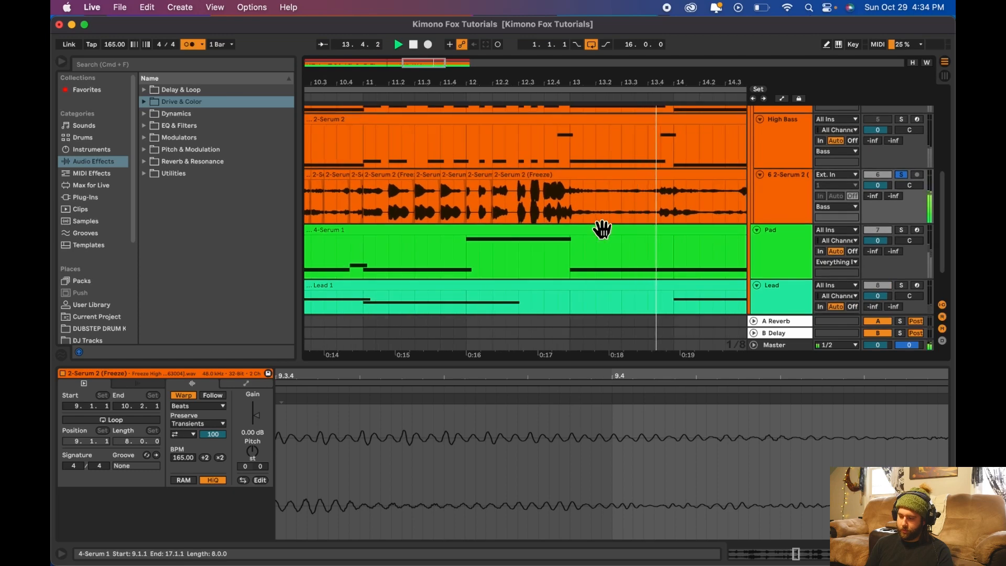
pyautogui.press('space')
pyautogui.moveTo(503, 206); pyautogui.dragTo(535, 202)
pyautogui.press('cmd+d')
# Play from 13.1.1 and duplicate the slice from 13.2.3 to 13.4.1 once more, ending at 14.1.3.
pyautogui.click(497, 192)
pyautogui.press('space')
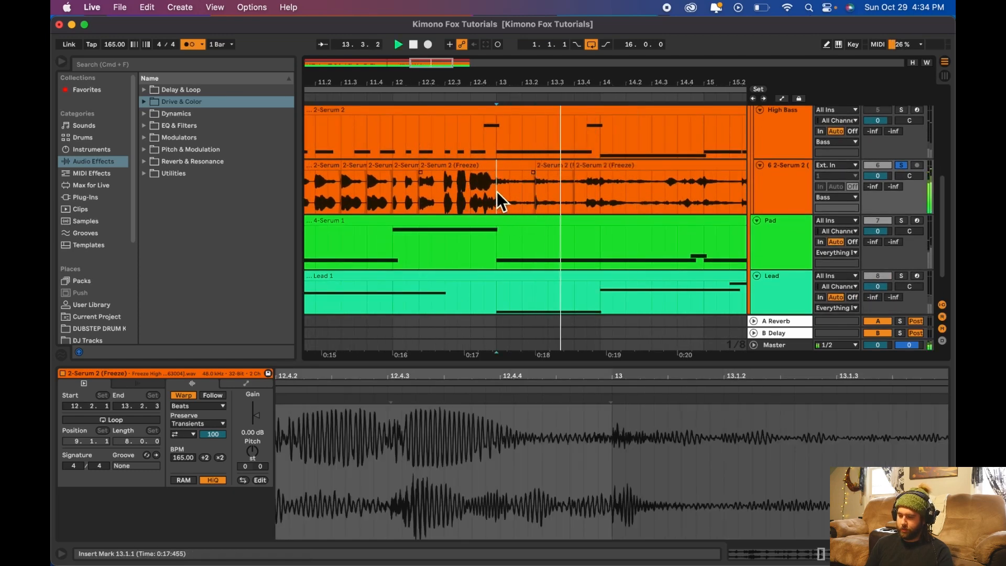
pyautogui.press('space')
pyautogui.moveTo(539, 193); pyautogui.dragTo(574, 193)
pyautogui.press('cmd+d')
# Play from 12.3.3, split off the section from 14.1.3 to 14.3.3 and raise its clip gain.
pyautogui.click(462, 195)
pyautogui.press('space')
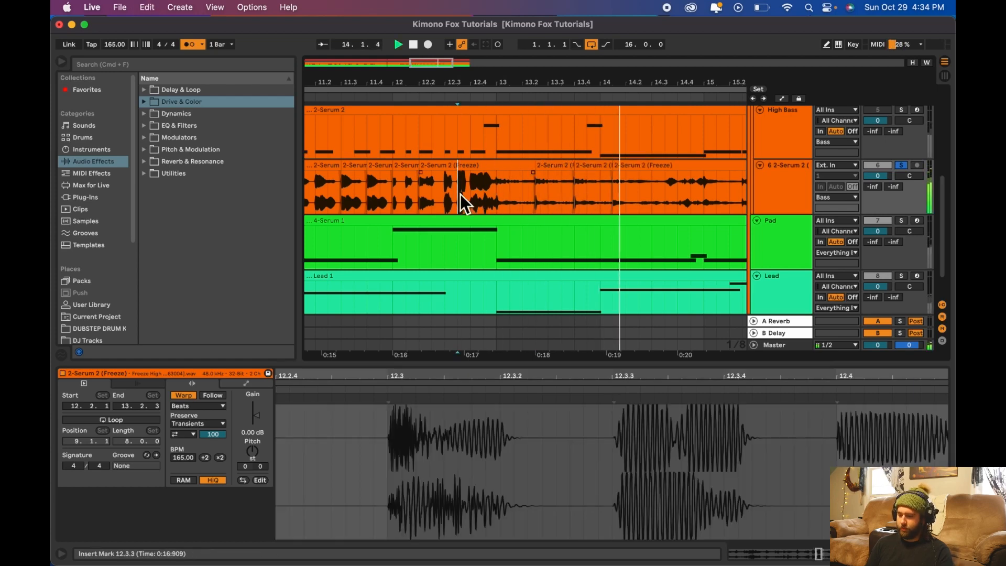
pyautogui.hscroll(2, 460, 193)
pyautogui.hscroll(1, 460, 194)
pyautogui.press('space')
pyautogui.moveTo(544, 182); pyautogui.dragTo(593, 184)
pyautogui.press('super+e')
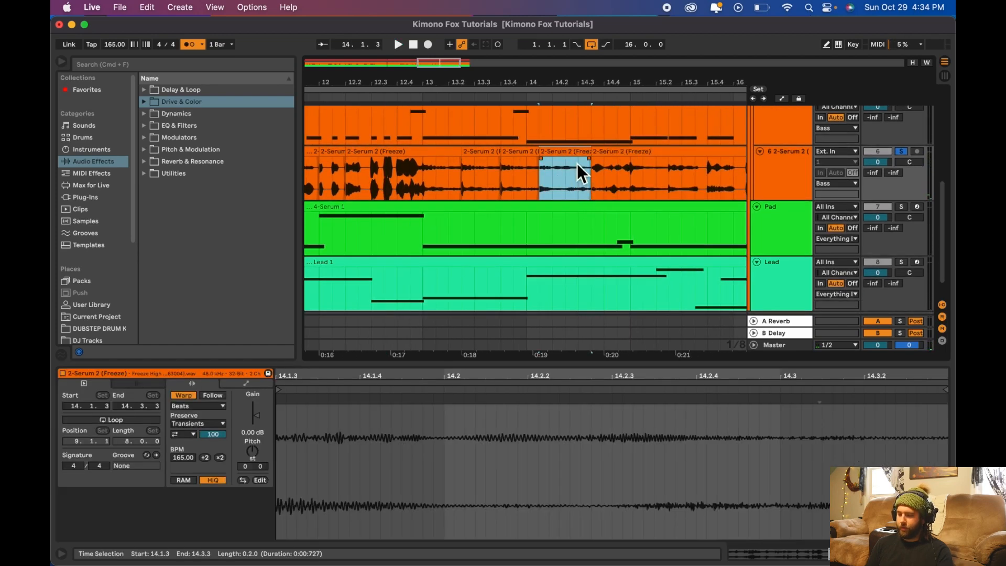
pyautogui.moveTo(253, 431); pyautogui.dragTo(253, 425)
# Play from 12.4.3 and duplicate the bass audio section from 15.1.1 to 15.2.3 right after itself.
pyautogui.click(413, 178)
pyautogui.press('space')
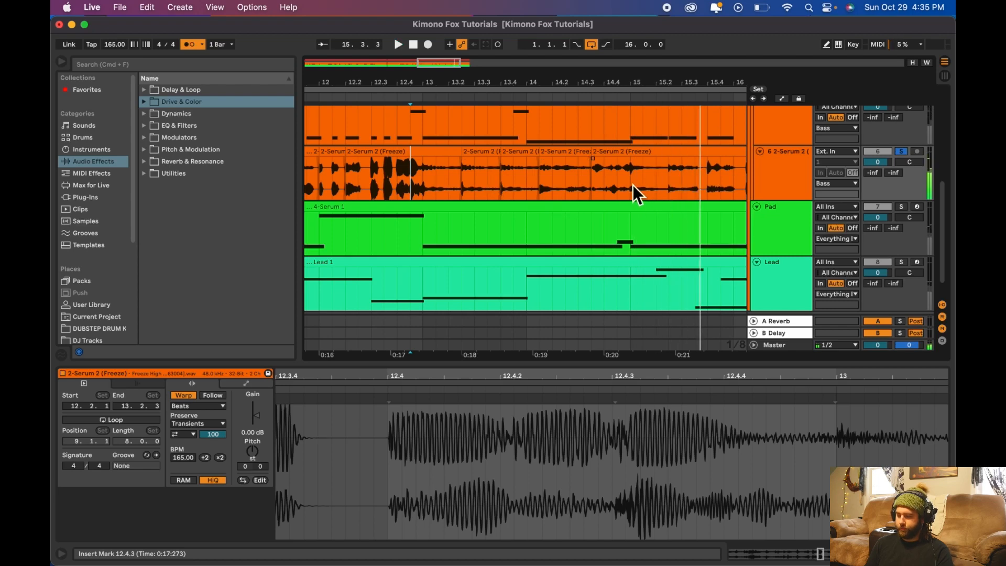
pyautogui.moveTo(633, 185); pyautogui.dragTo(674, 185)
pyautogui.press('space')
pyautogui.press('super+e')
# Play the end of bar 14 onward and duplicate the eighth-note slice at 15.4.1 twice, filling up to 16.1.3.
pyautogui.click(614, 180)
pyautogui.press('space')
pyautogui.press('space')
pyautogui.moveTo(624, 178); pyautogui.dragTo(633, 176)
pyautogui.press('super+d')
pyautogui.press('super+d')
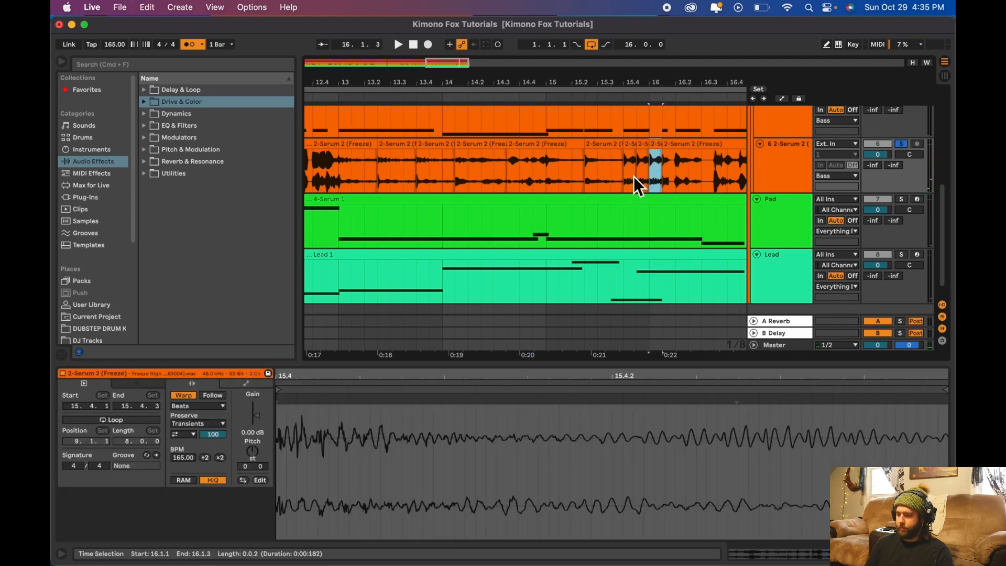
# Play from 15.1.1 and duplicate the sixteenth-note slice at 16.4.1 twice, starting at 16.4.2.
pyautogui.click(551, 156)
pyautogui.press('space')
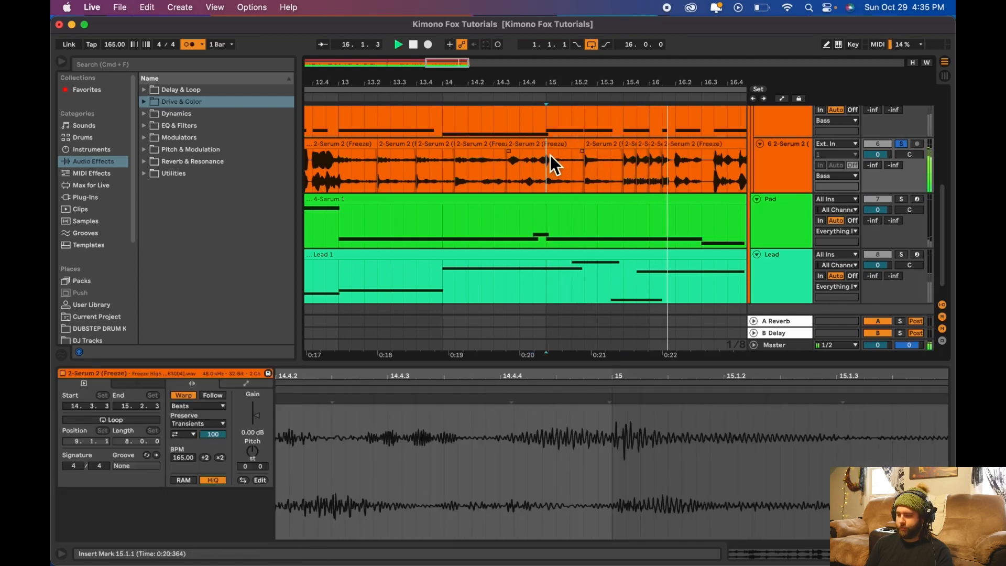
pyautogui.hscroll(3, 550, 155)
pyautogui.press('space')
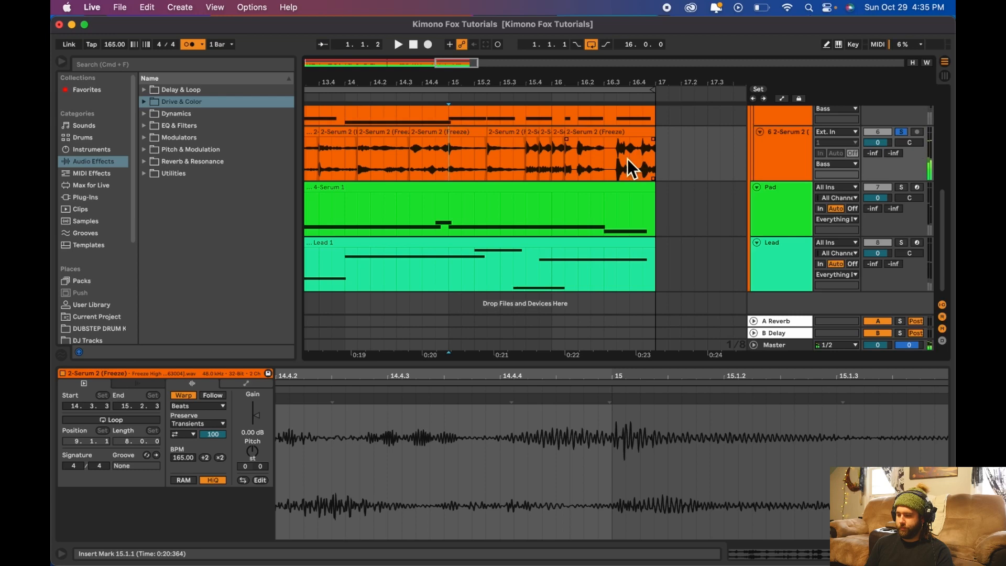
pyautogui.press('+')
pyautogui.hscroll(5, 624, 156)
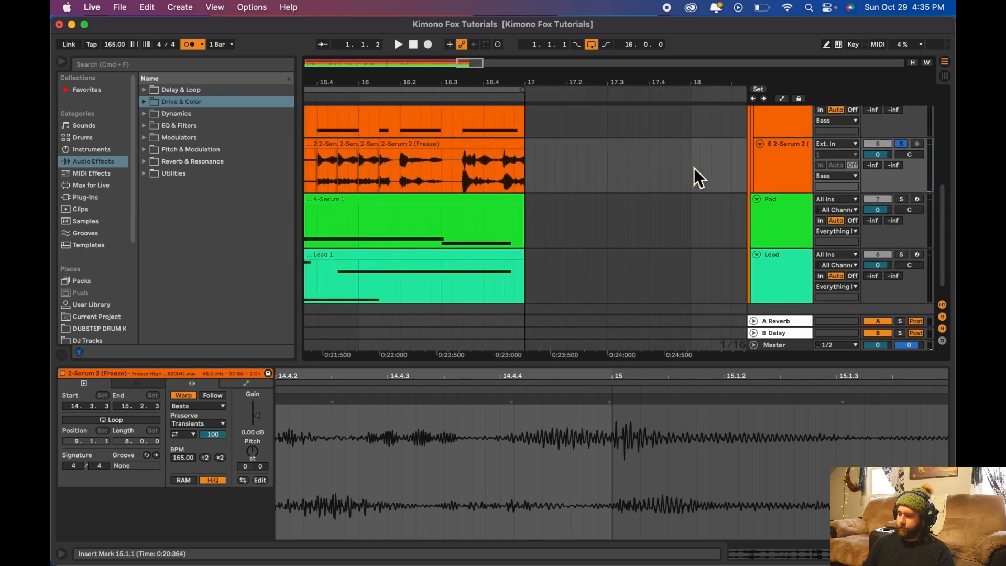
pyautogui.moveTo(372, 177); pyautogui.dragTo(376, 178)
pyautogui.press('super+d')
pyautogui.press('super+d')
# Play the stuttered ending from bar 16 and un-solo the resampled bass track.
pyautogui.click(311, 157)
pyautogui.press('space')
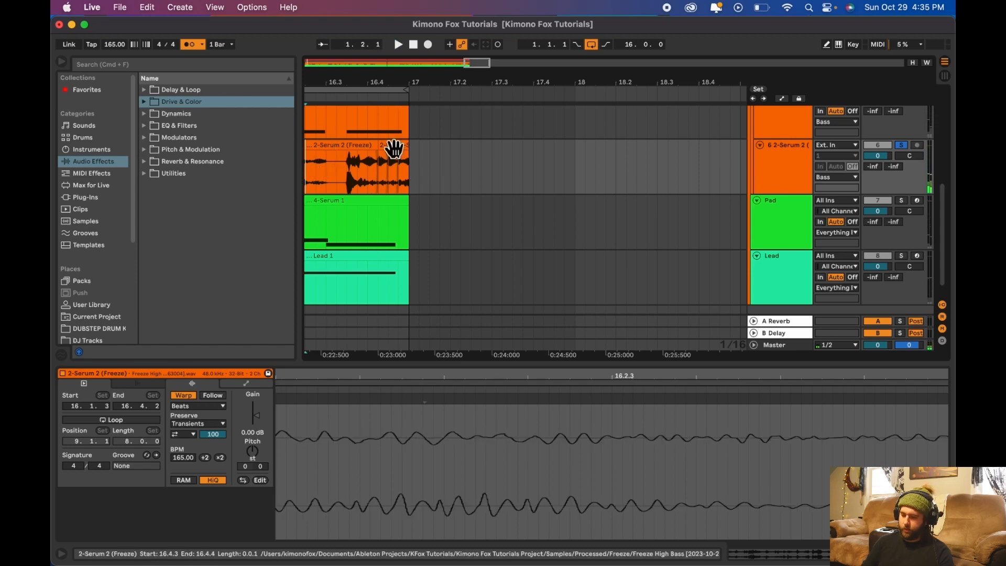
pyautogui.click(398, 148)
pyautogui.moveTo(395, 149); pyautogui.dragTo(347, 165)
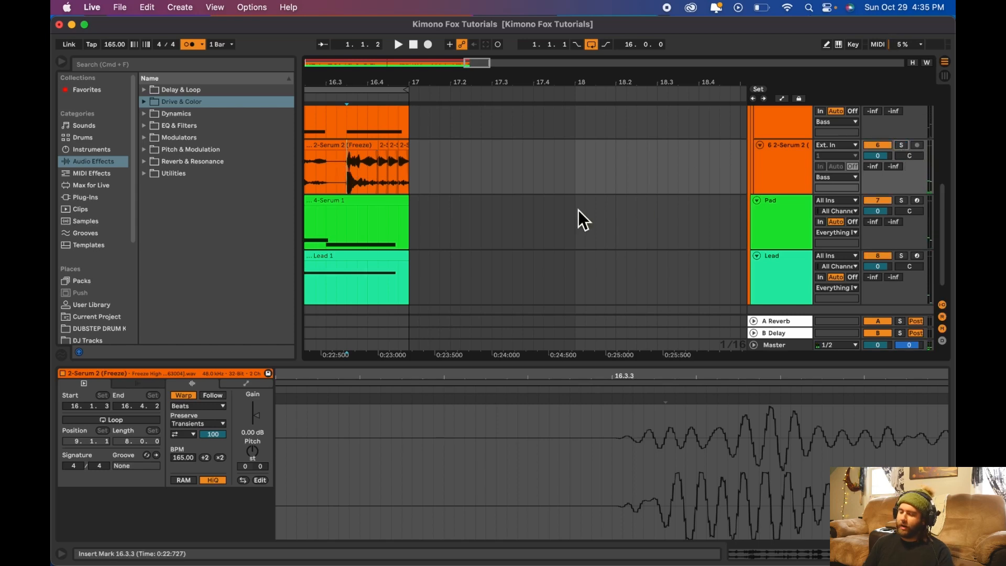
# Turn off the metronome and select all clips of the resampled bass track from 1.1.1 to 17.1.1.
pyautogui.scroll(3, 576, 208)
pyautogui.hscroll(-5, 576, 209)
pyautogui.scroll(-3, 576, 208)
pyautogui.hscroll(-10, 576, 209)
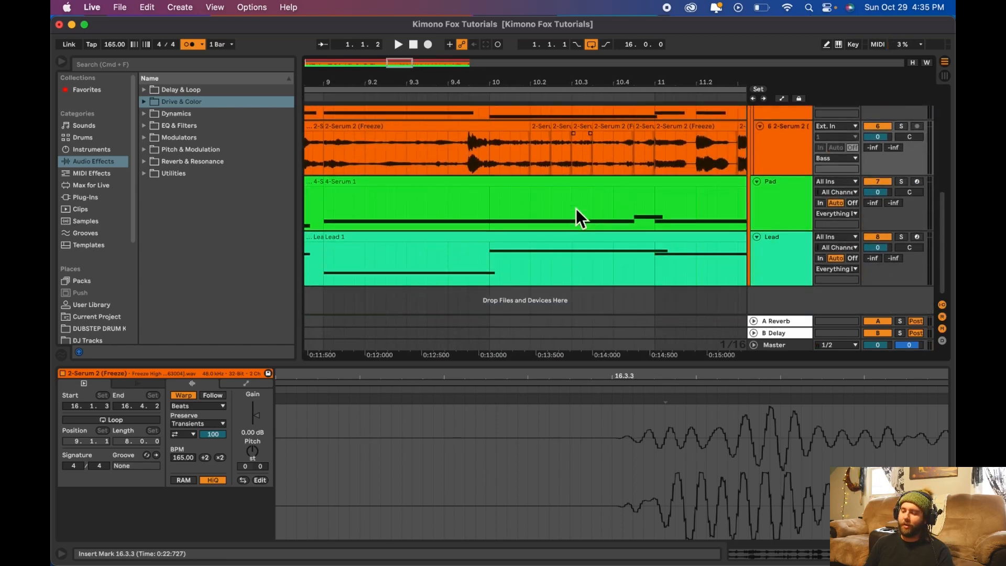
pyautogui.scroll(1, 576, 208)
pyautogui.hscroll(-6, 576, 208)
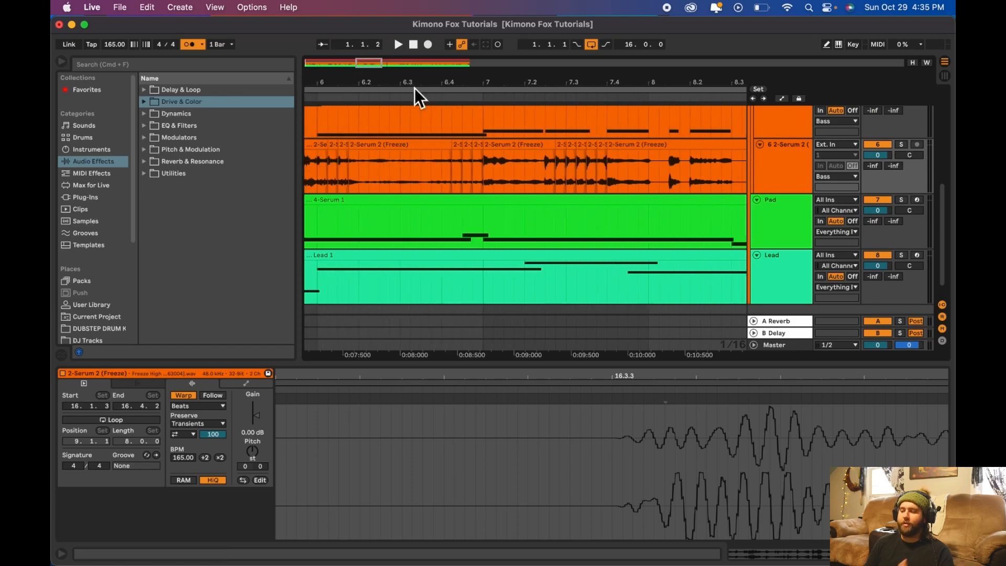
pyautogui.moveTo(369, 67); pyautogui.dragTo(412, 68)
pyautogui.click(203, 44)
pyautogui.click(193, 46)
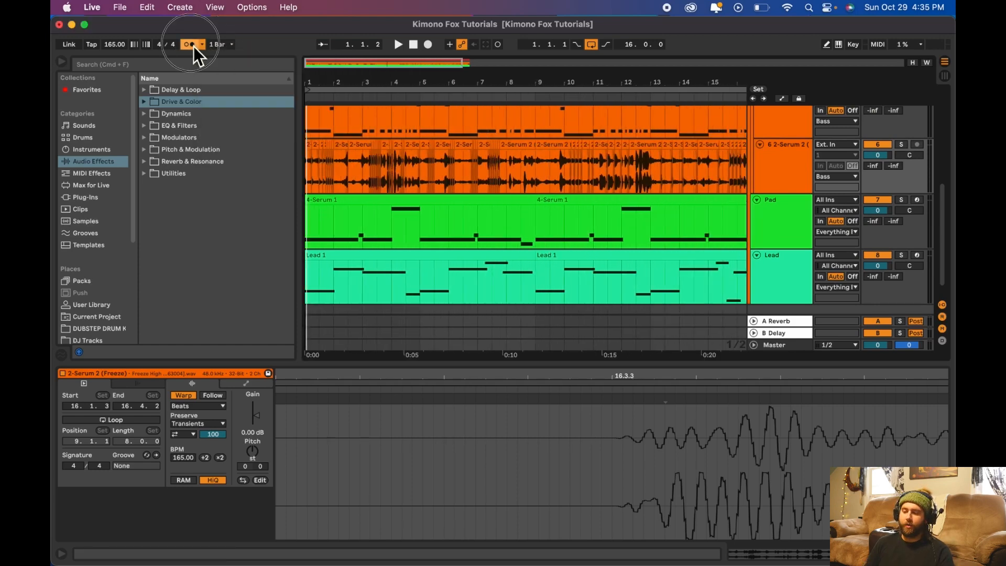
pyautogui.click(312, 95)
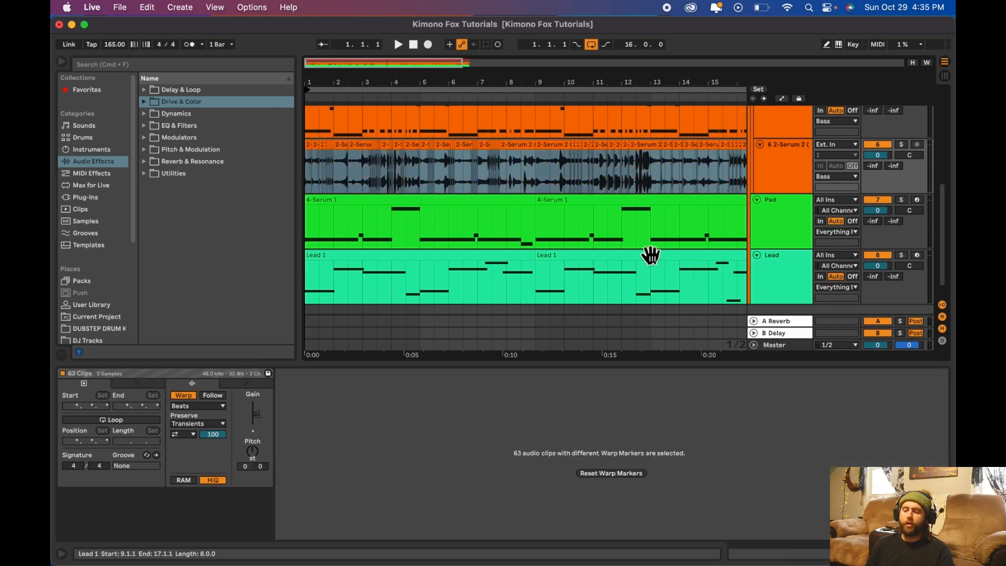
pyautogui.scroll(-1, 628, 217)
pyautogui.hscroll(1, 629, 218)
pyautogui.scroll(5, 629, 217)
pyautogui.hscroll(-1, 628, 217)
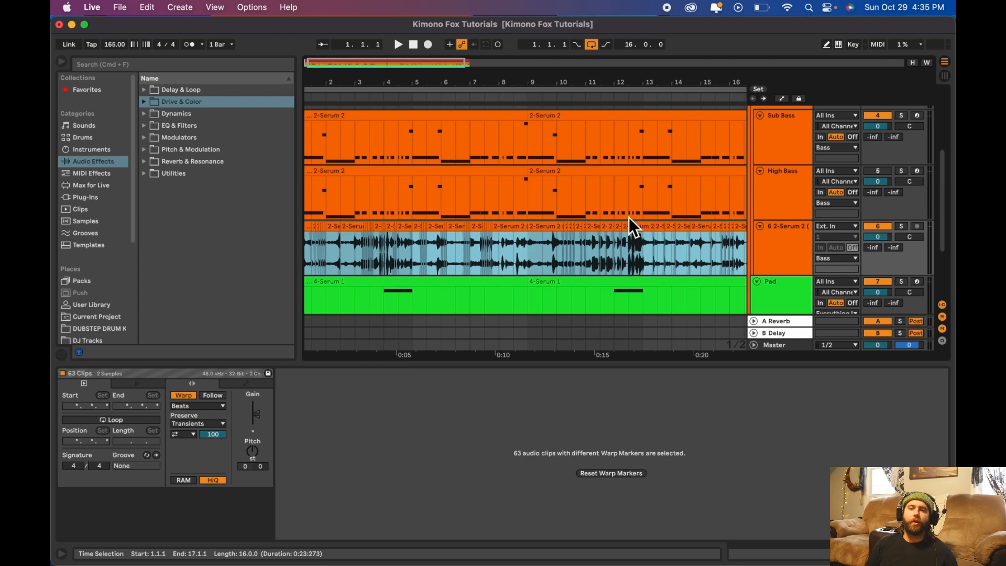
pyautogui.scroll(-3, 629, 217)
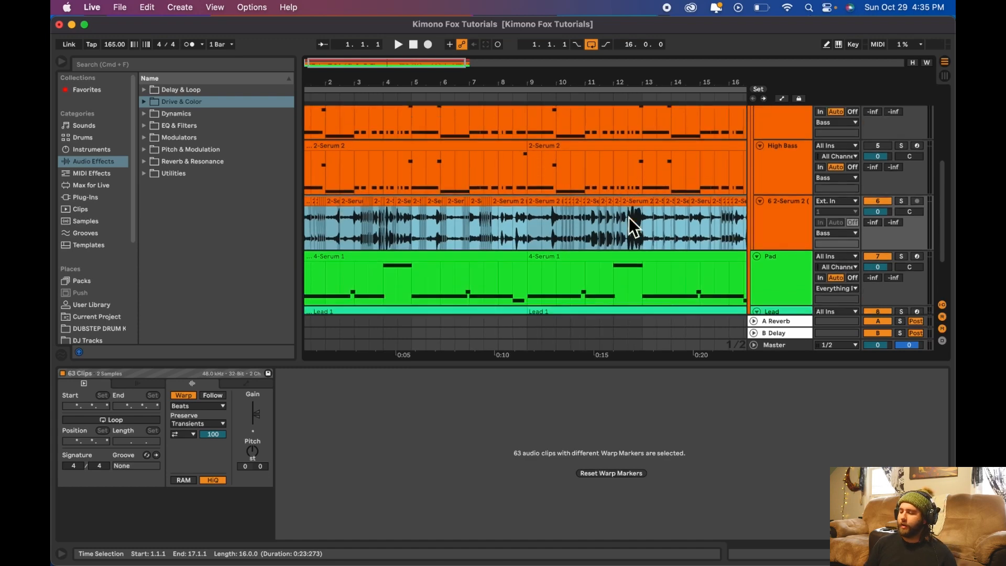
pyautogui.hscroll(-1, 629, 217)
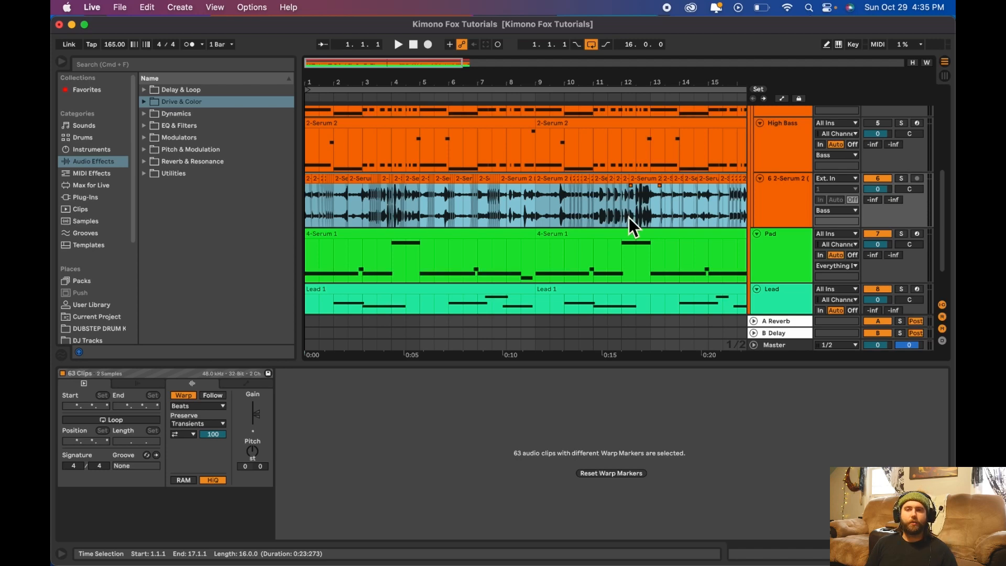
pyautogui.scroll(1, 332, 234)
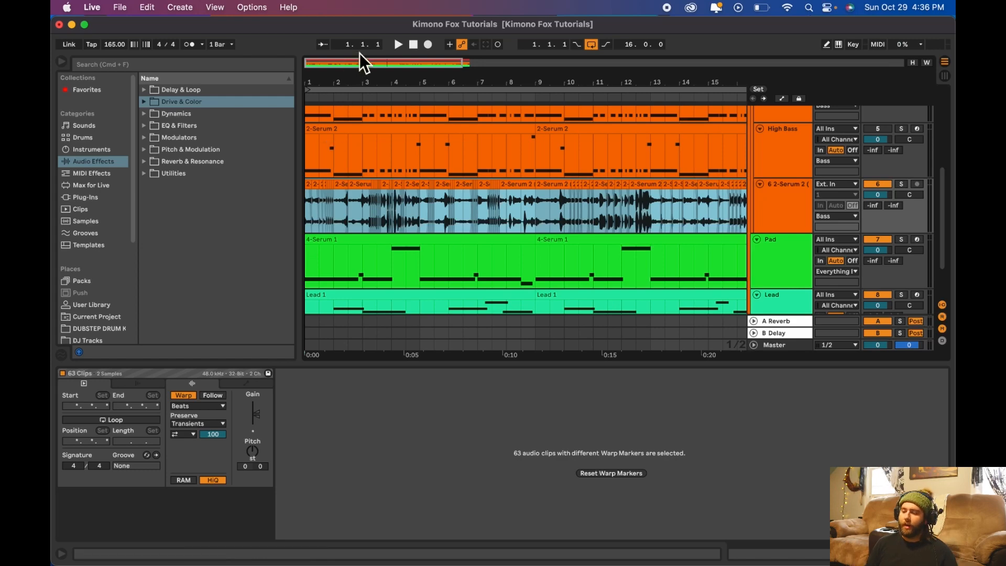
# Solo the resampled bass and Sub Bass tracks and play them together from the start.
pyautogui.click(901, 185)
pyautogui.scroll(3, 899, 186)
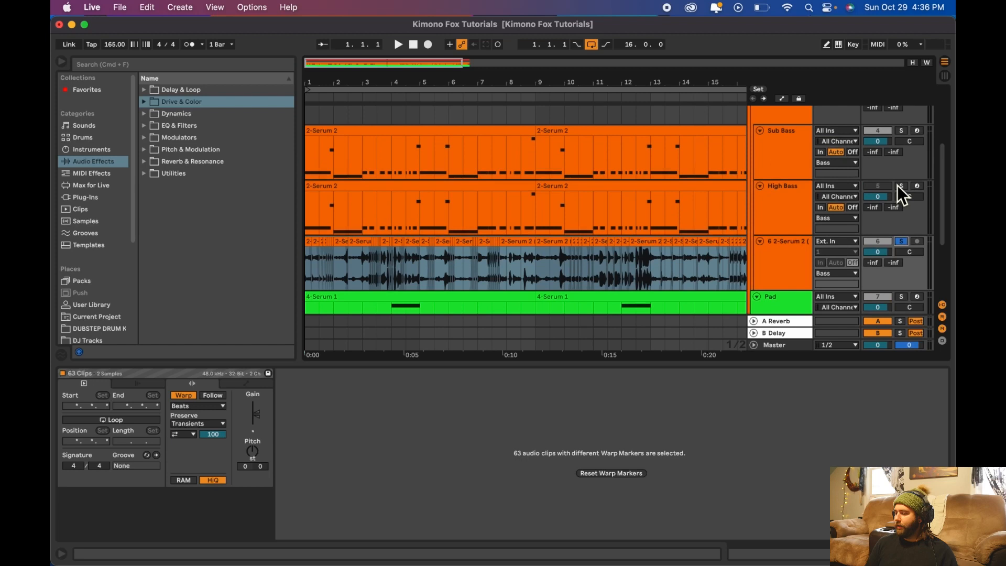
pyautogui.click(901, 133)
pyautogui.press('space')
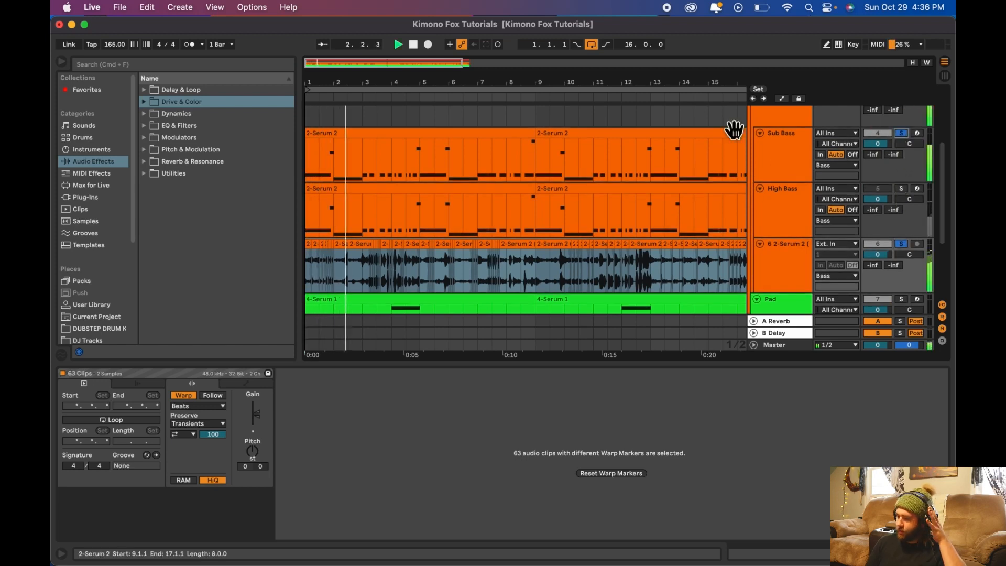
pyautogui.scroll(4, 779, 152)
pyautogui.scroll(1, 779, 178)
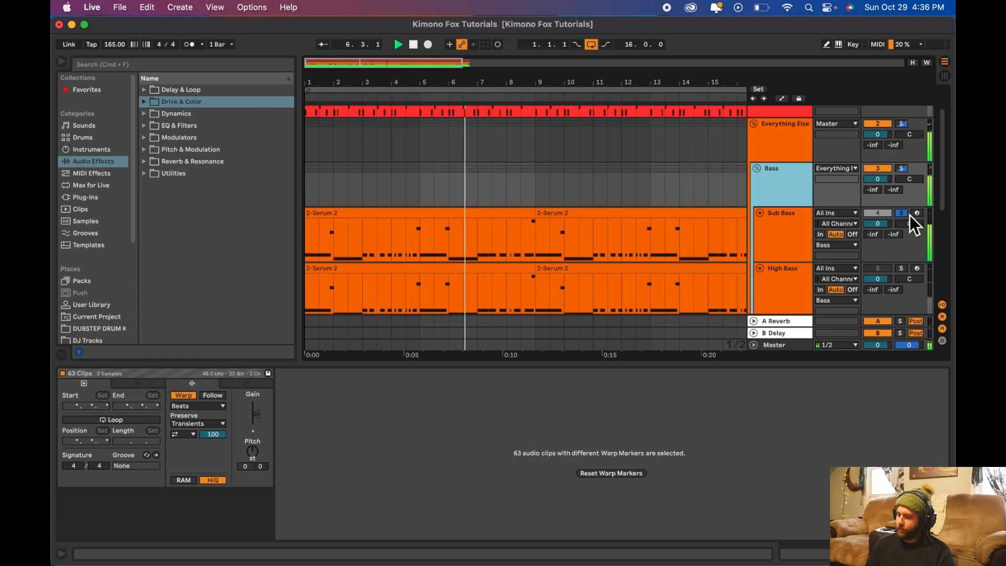
# Un-solo the two bass tracks and mute the Pad and Lead tracks.
pyautogui.scroll(-5, 906, 213)
pyautogui.click(887, 243)
pyautogui.click(876, 299)
pyautogui.scroll(-1, 428, 235)
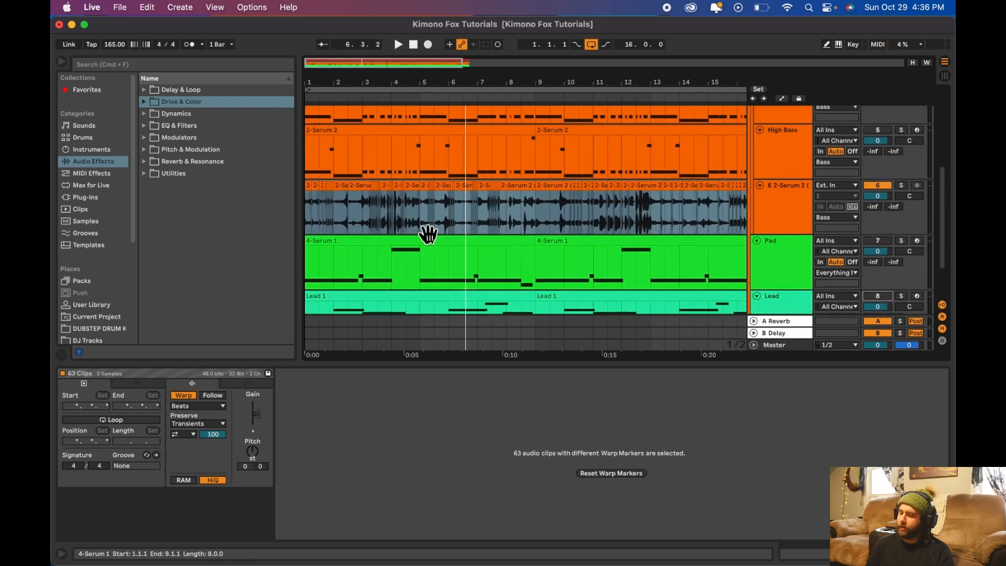
# Play the basses with the drums from the start and raise the resampled bass track's volume to 1.9 dB.
pyautogui.press('space')
pyautogui.scroll(1, 746, 227)
pyautogui.scroll(2, 746, 228)
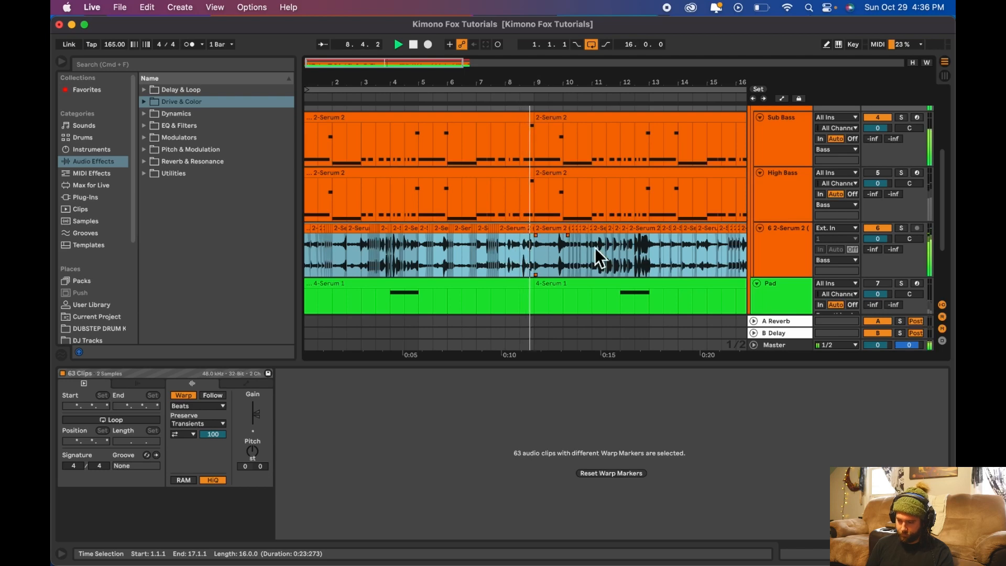
pyautogui.click(879, 239)
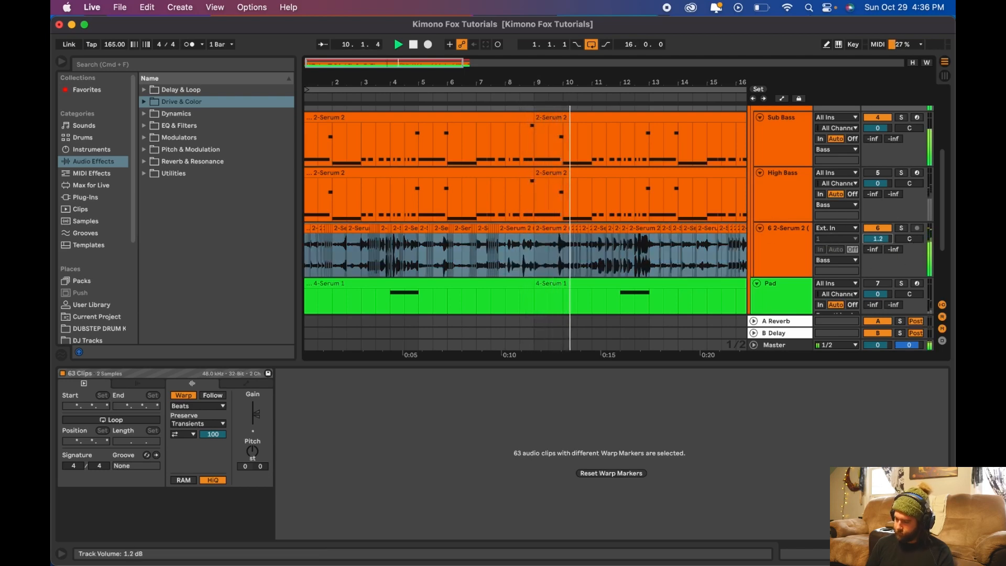
pyautogui.moveTo(880, 239); pyautogui.dragTo(880, 231)
pyautogui.scroll(-3, 754, 228)
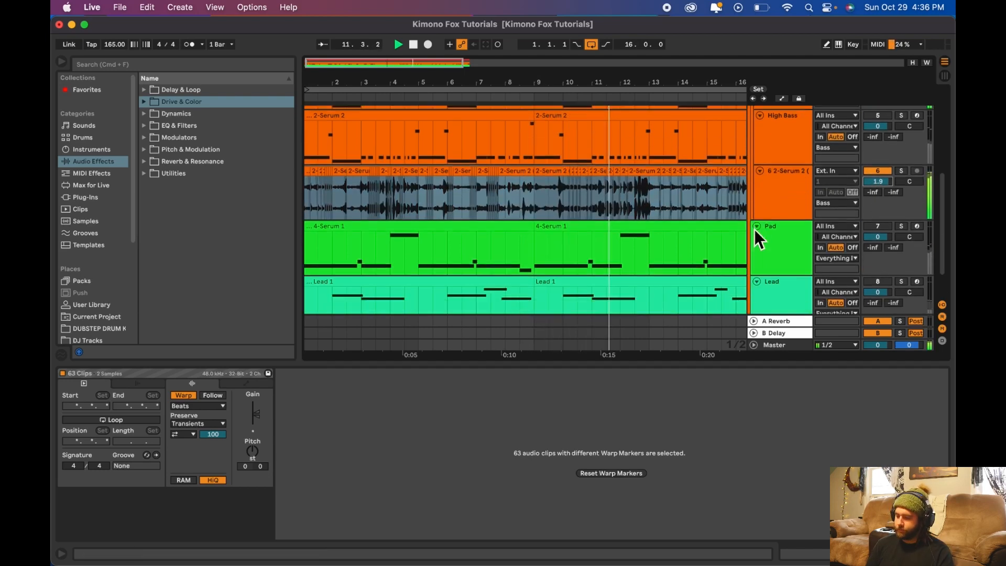
# Lower the threshold of the Everything Else group's first sidechain Compressor to -35.3 dB.
pyautogui.scroll(10, 751, 227)
pyautogui.click(779, 180)
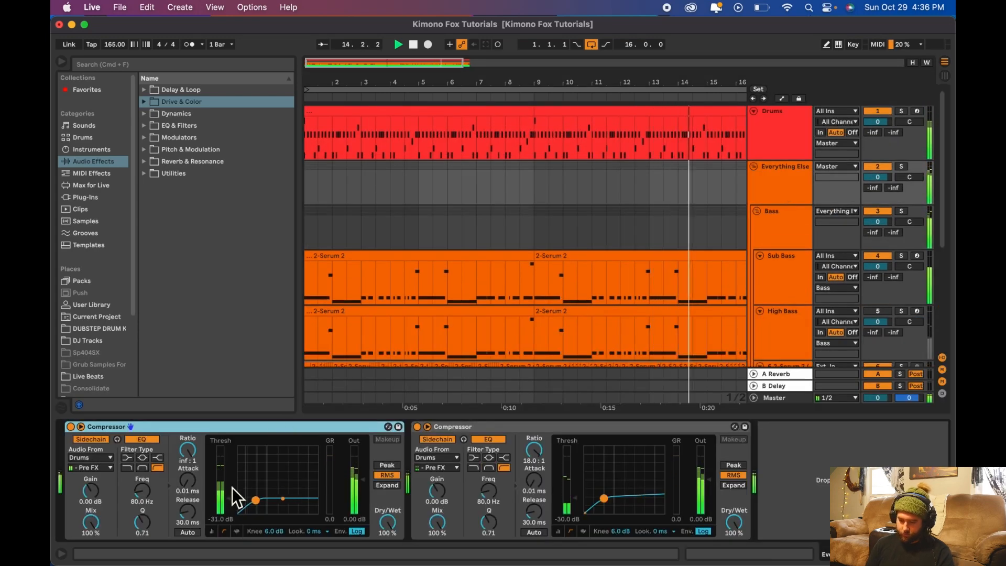
pyautogui.moveTo(230, 499); pyautogui.dragTo(229, 503)
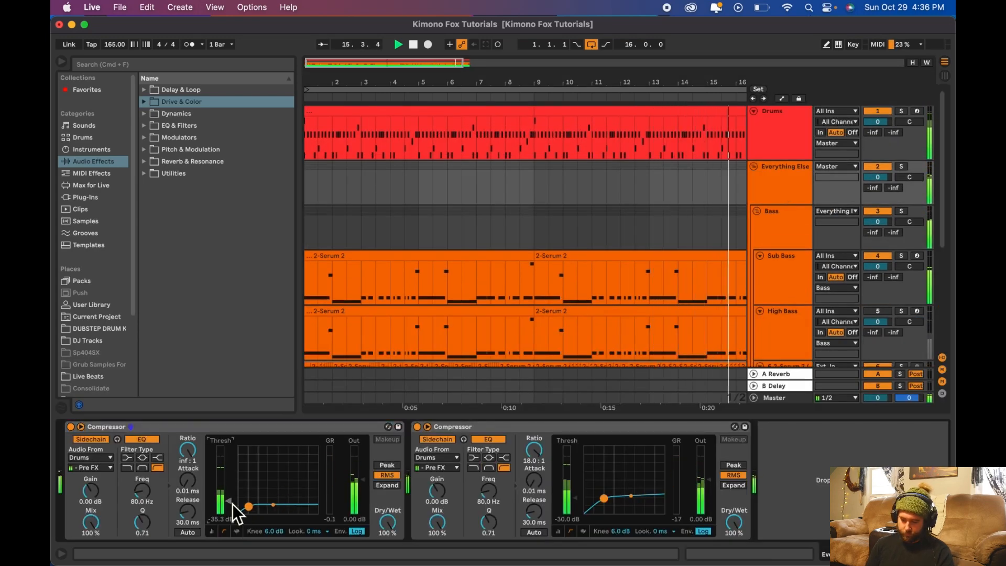
# Stop playback, reactivate the High Bass track and show its device chain.
pyautogui.scroll(-3, 800, 187)
pyautogui.press('space')
pyautogui.click(879, 243)
pyautogui.click(760, 253)
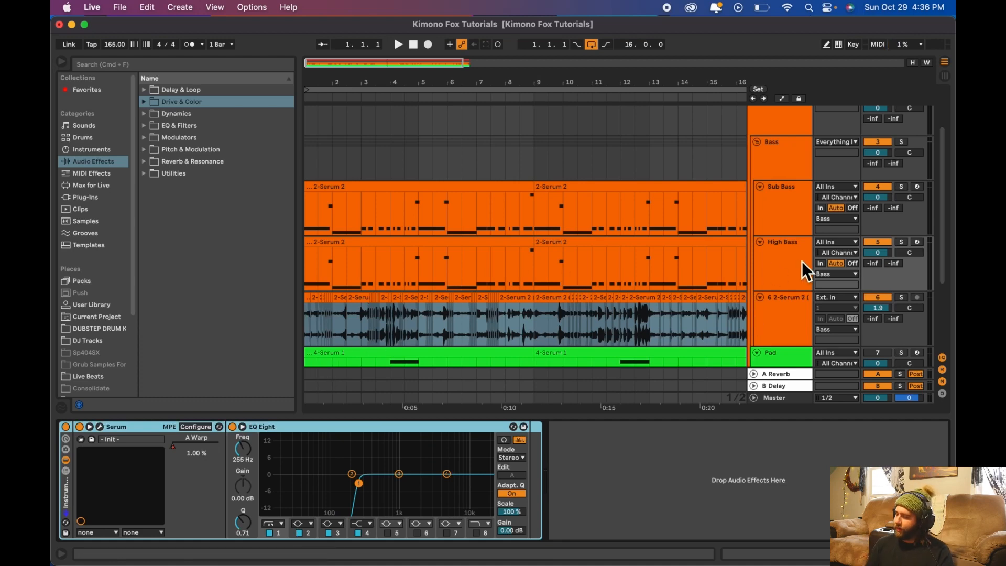
# Reactivate the muted Pad and Lead tracks.
pyautogui.scroll(-5, 801, 260)
pyautogui.click(877, 234)
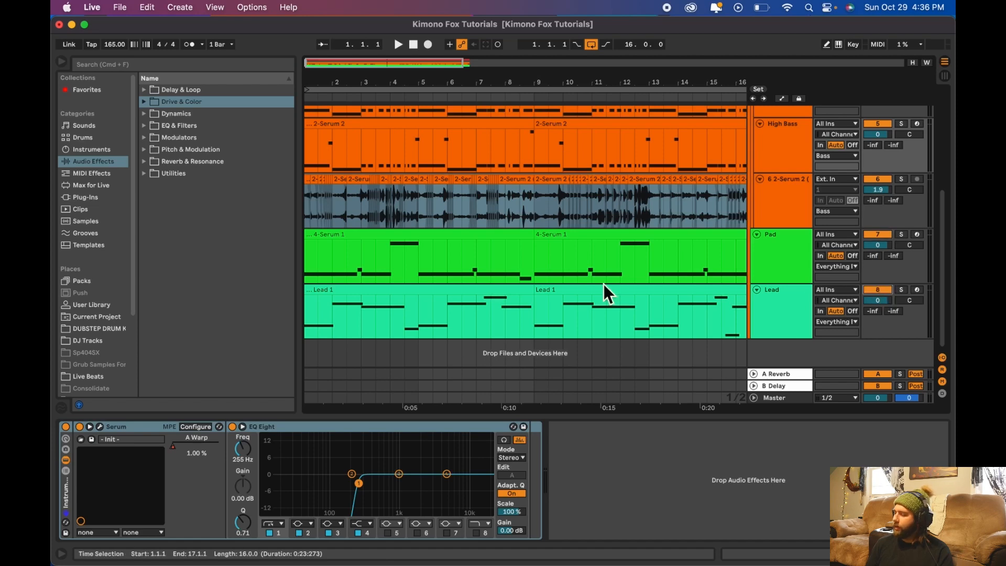
# Play the full arrangement from bar 1 with the drums, basses, Pad and Lead all active.
pyautogui.scroll(1, 603, 284)
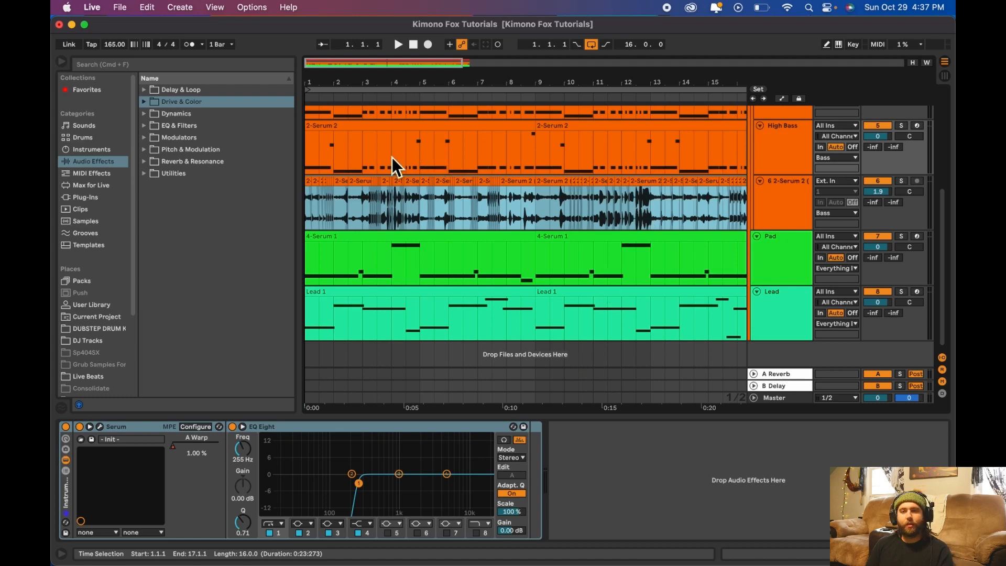
pyautogui.scroll(-5, 390, 157)
pyautogui.hscroll(1, 389, 156)
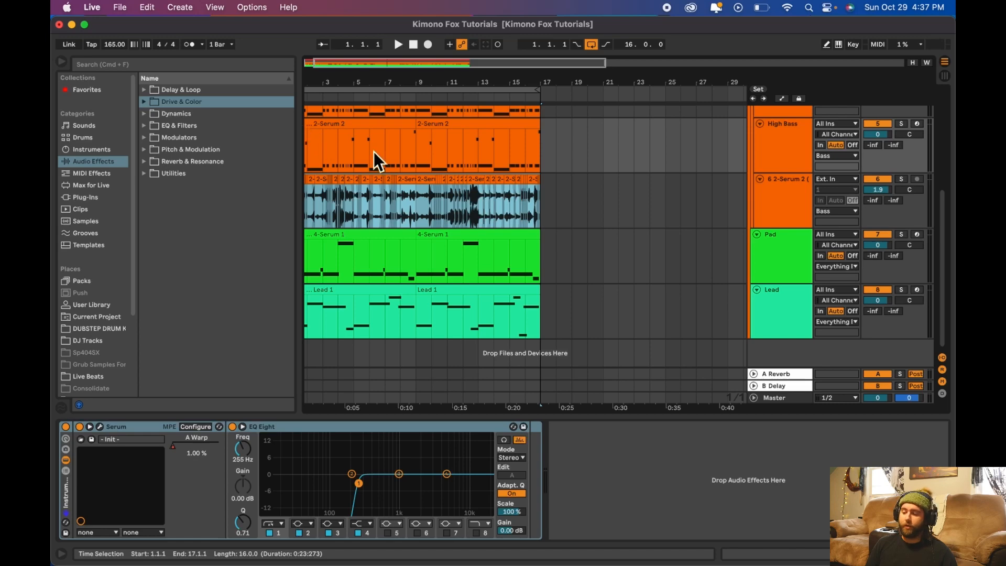
pyautogui.scroll(3, 373, 152)
pyautogui.hscroll(-1, 373, 152)
pyautogui.scroll(2, 329, 131)
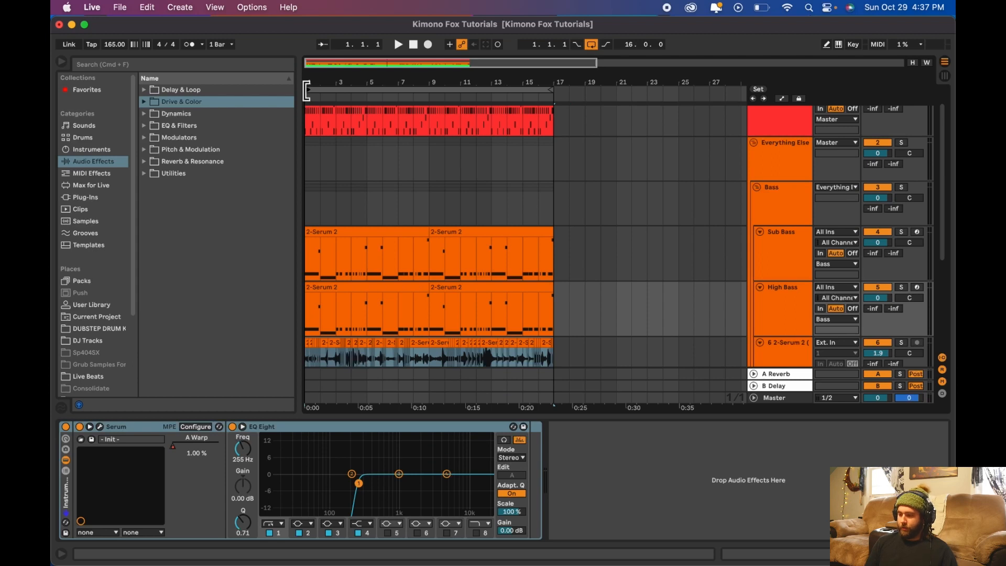
pyautogui.press('space')
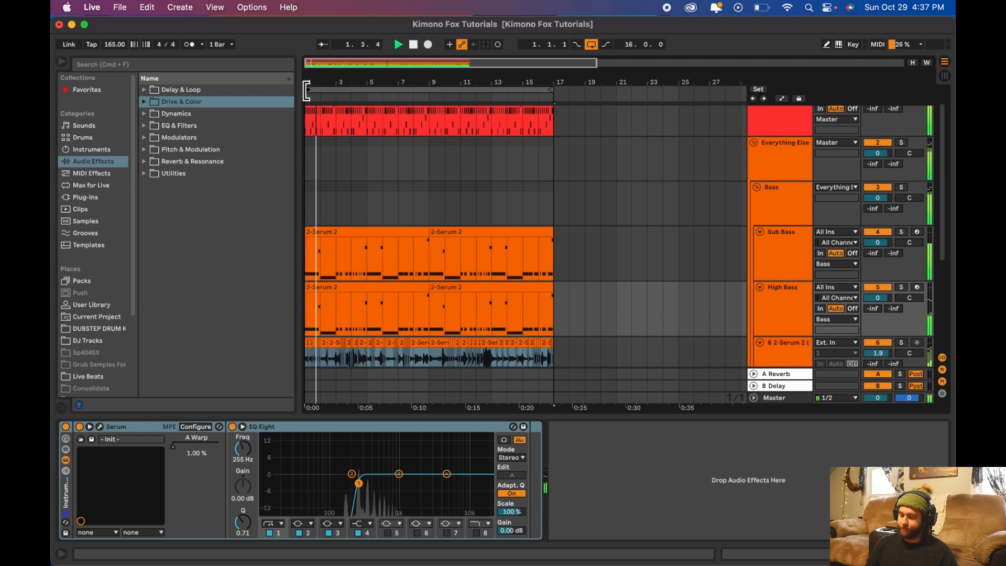
pyautogui.scroll(-5, 463, 210)
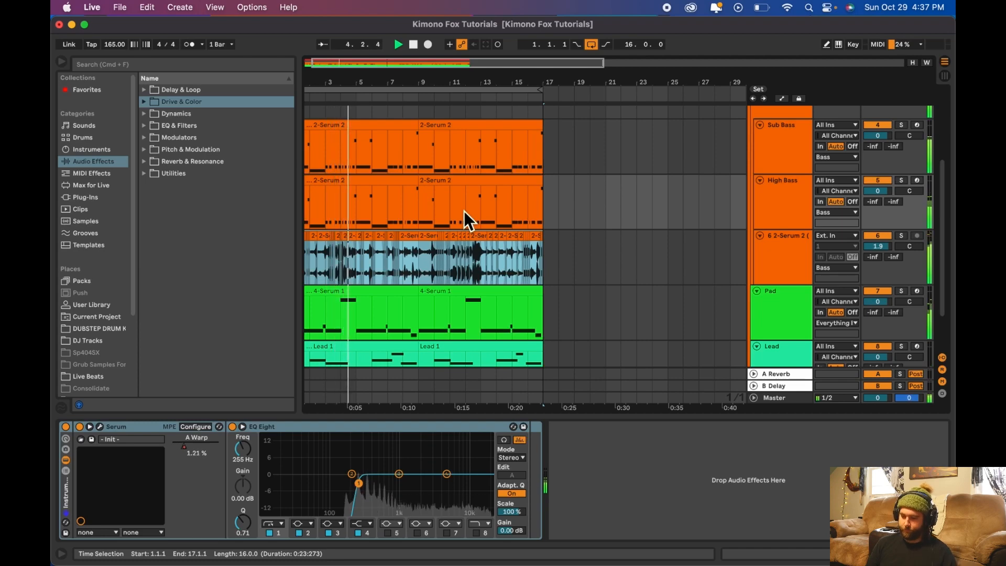
pyautogui.scroll(-2, 463, 211)
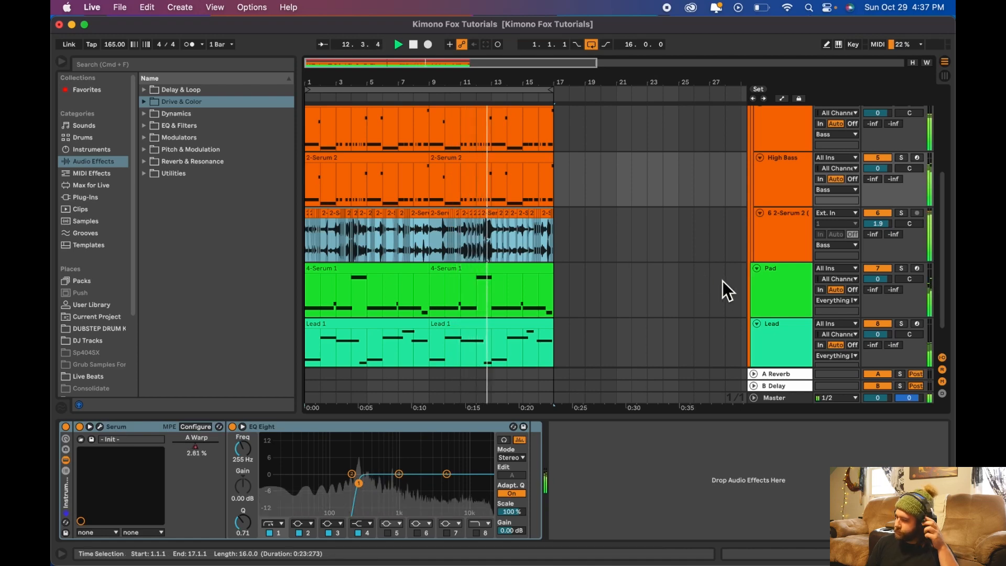
# Lower the low-cut frequency of the High Bass track's EQ Eight to 138 Hz.
pyautogui.click(799, 235)
pyautogui.click(796, 194)
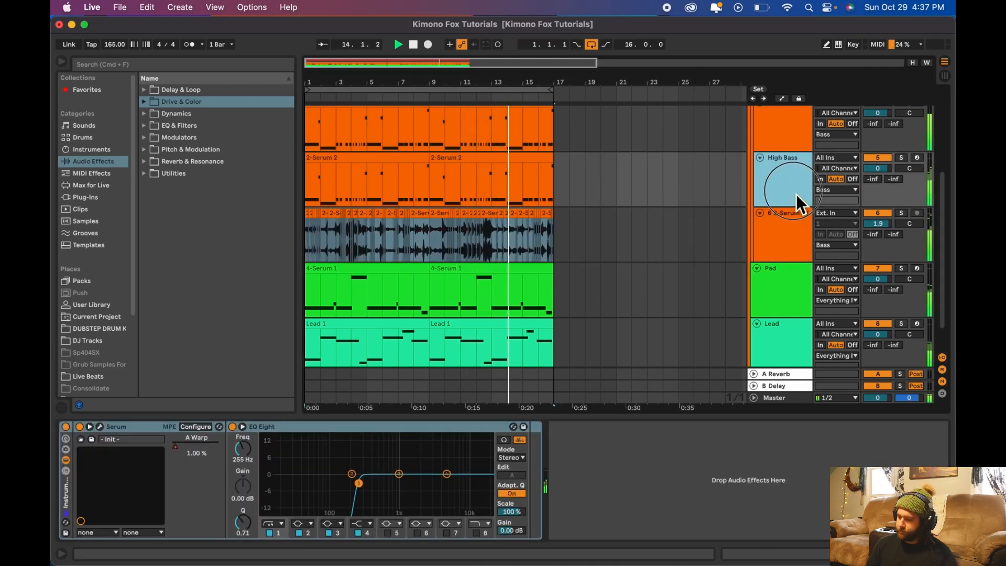
pyautogui.moveTo(246, 448); pyautogui.dragTo(246, 462)
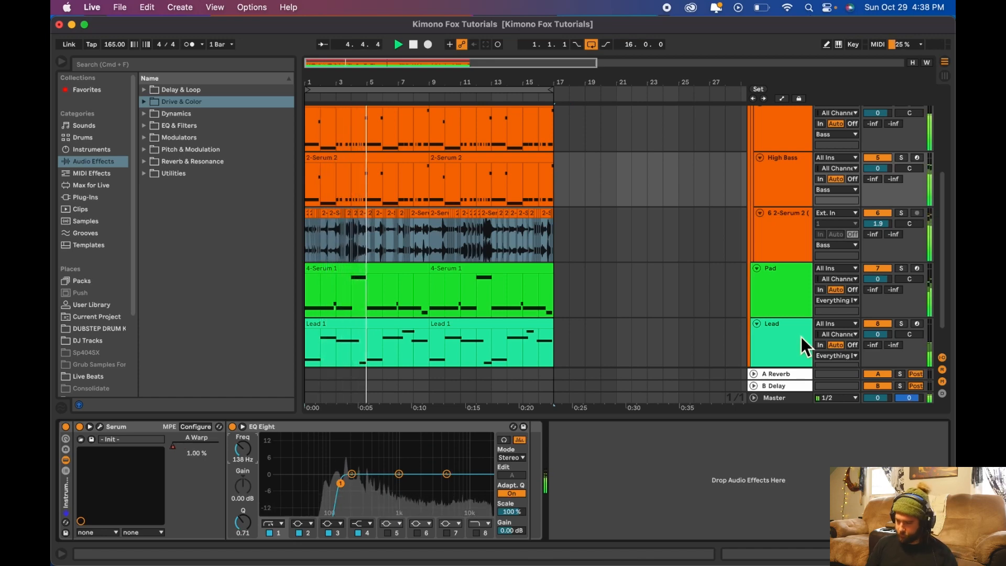
# Hide the browser to widen the arrangement view.
pyautogui.scroll(5, 801, 337)
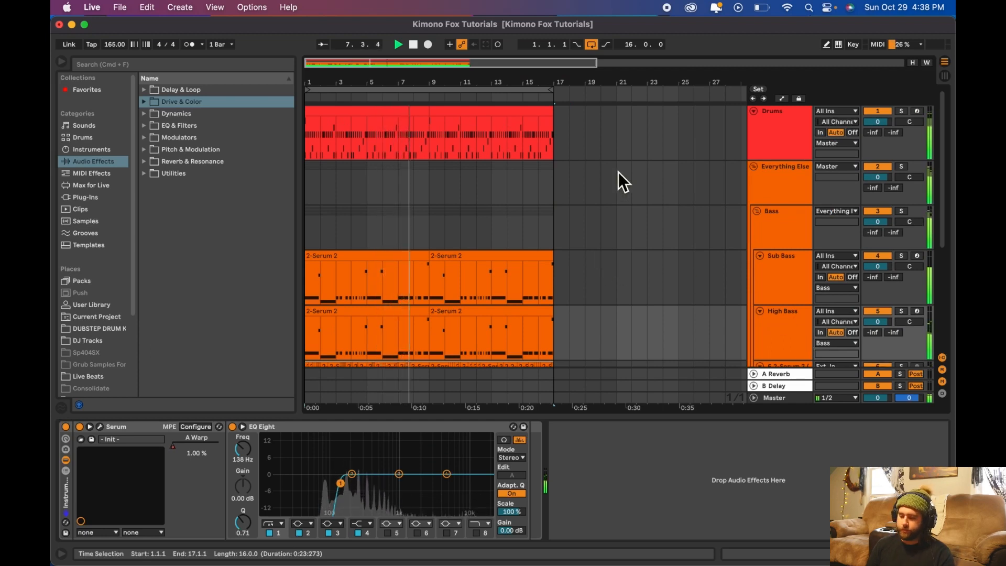
pyautogui.scroll(-3, 616, 175)
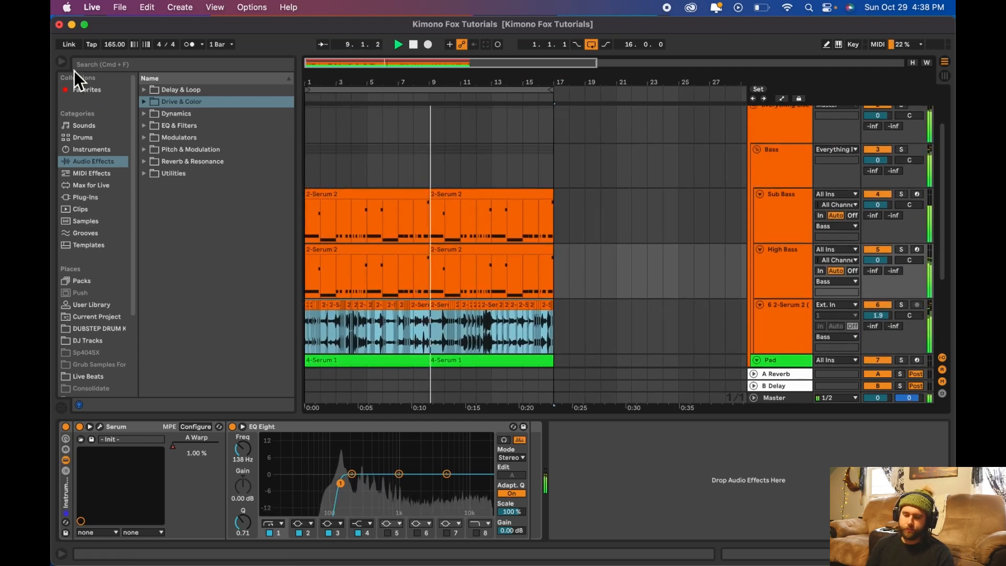
pyautogui.click(62, 62)
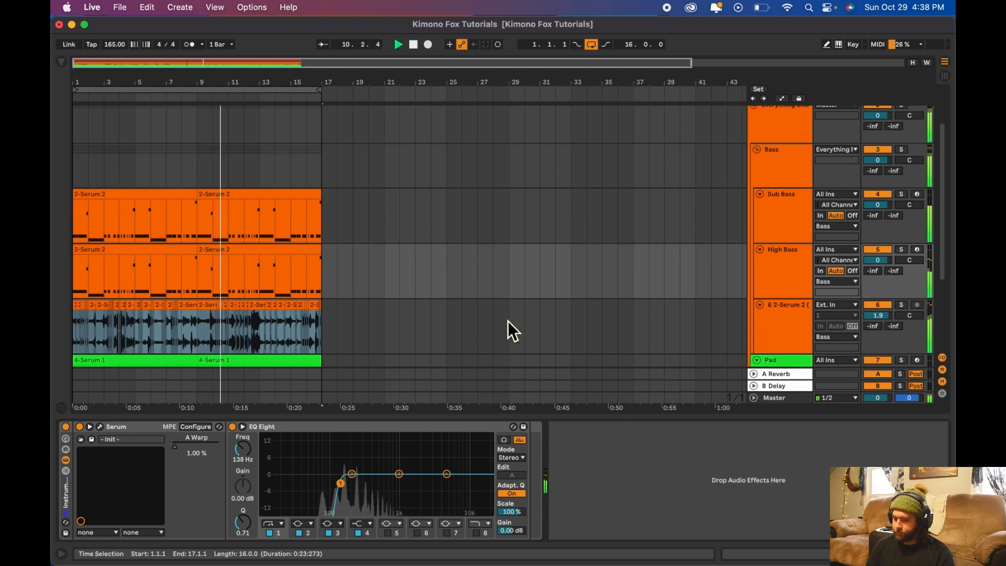
# Solo the resampled bass track for a brief listen, un-solo it and stop playback.
pyautogui.click(902, 305)
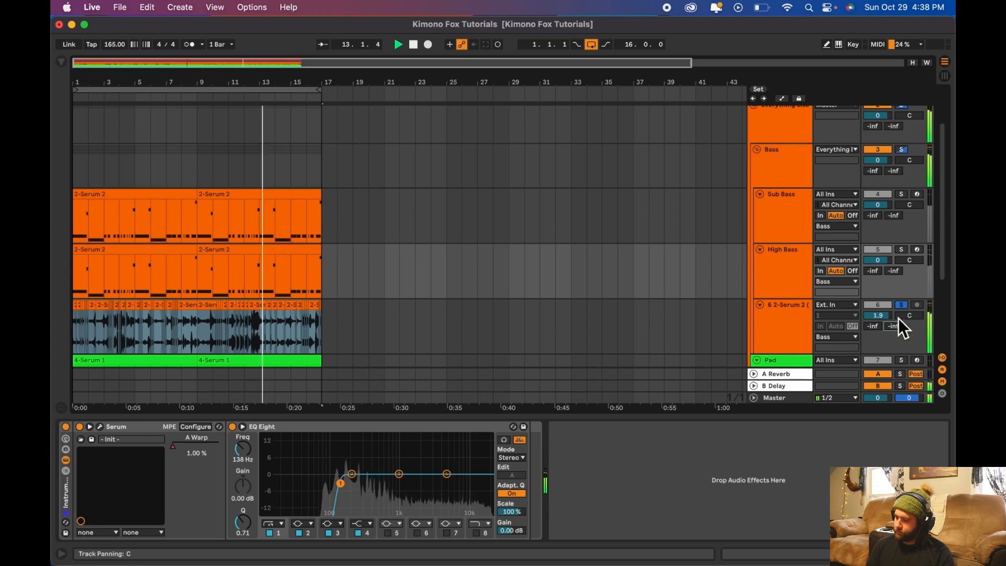
pyautogui.click(900, 307)
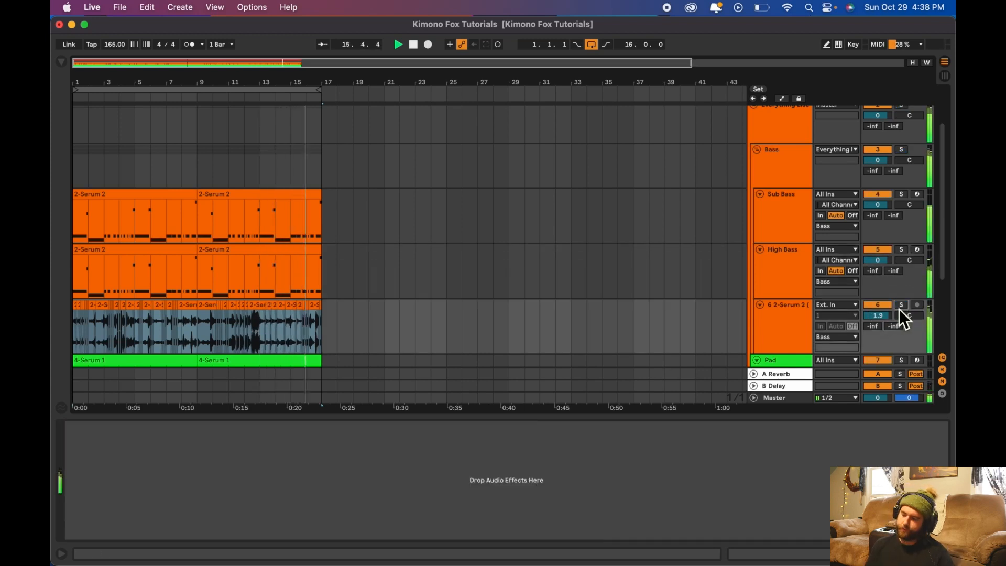
pyautogui.press('space')
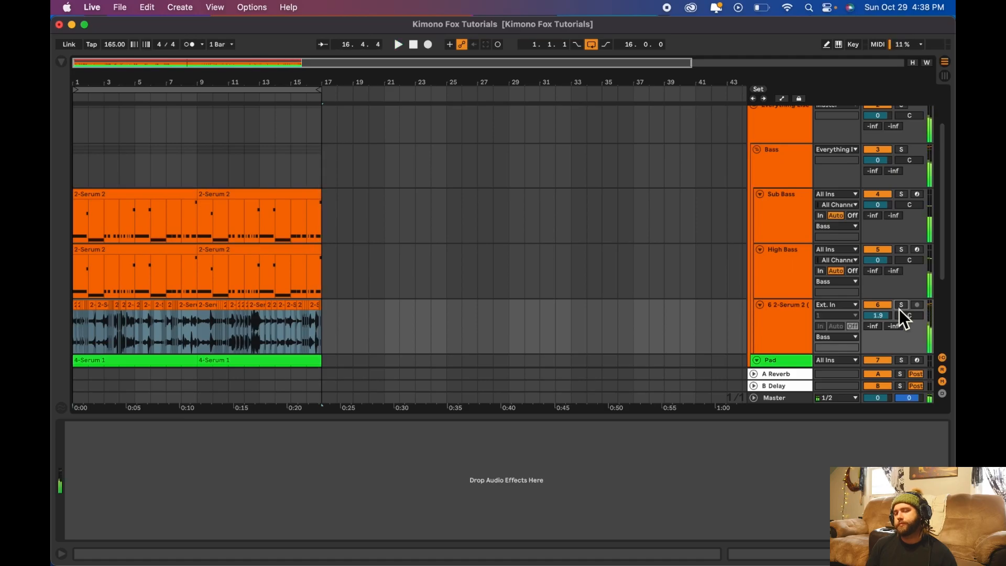